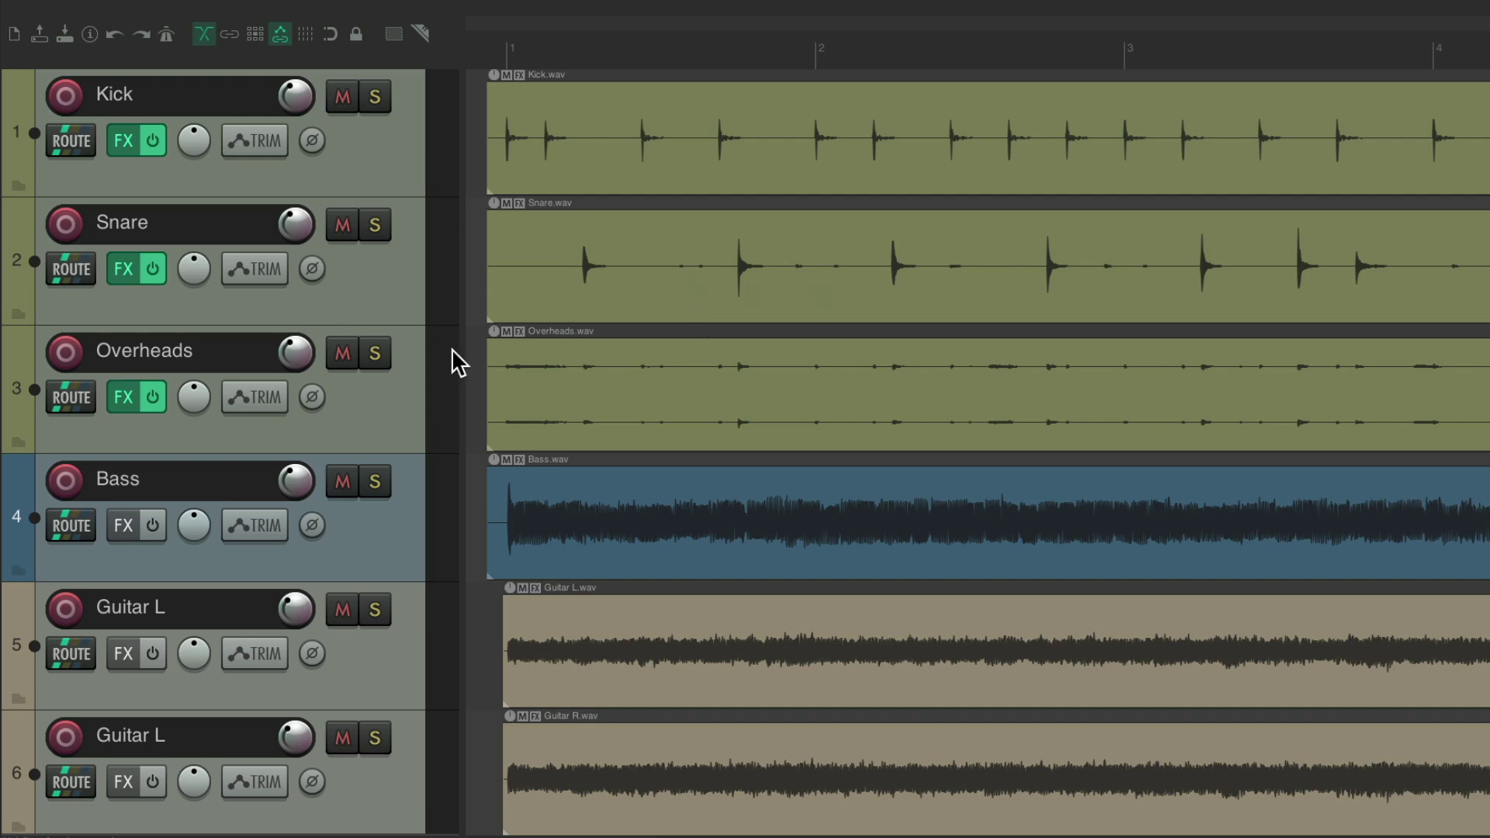
Step: Jump the arrangement back to the project start and restore the saved Home view
scroll(765, 388, down, 5)
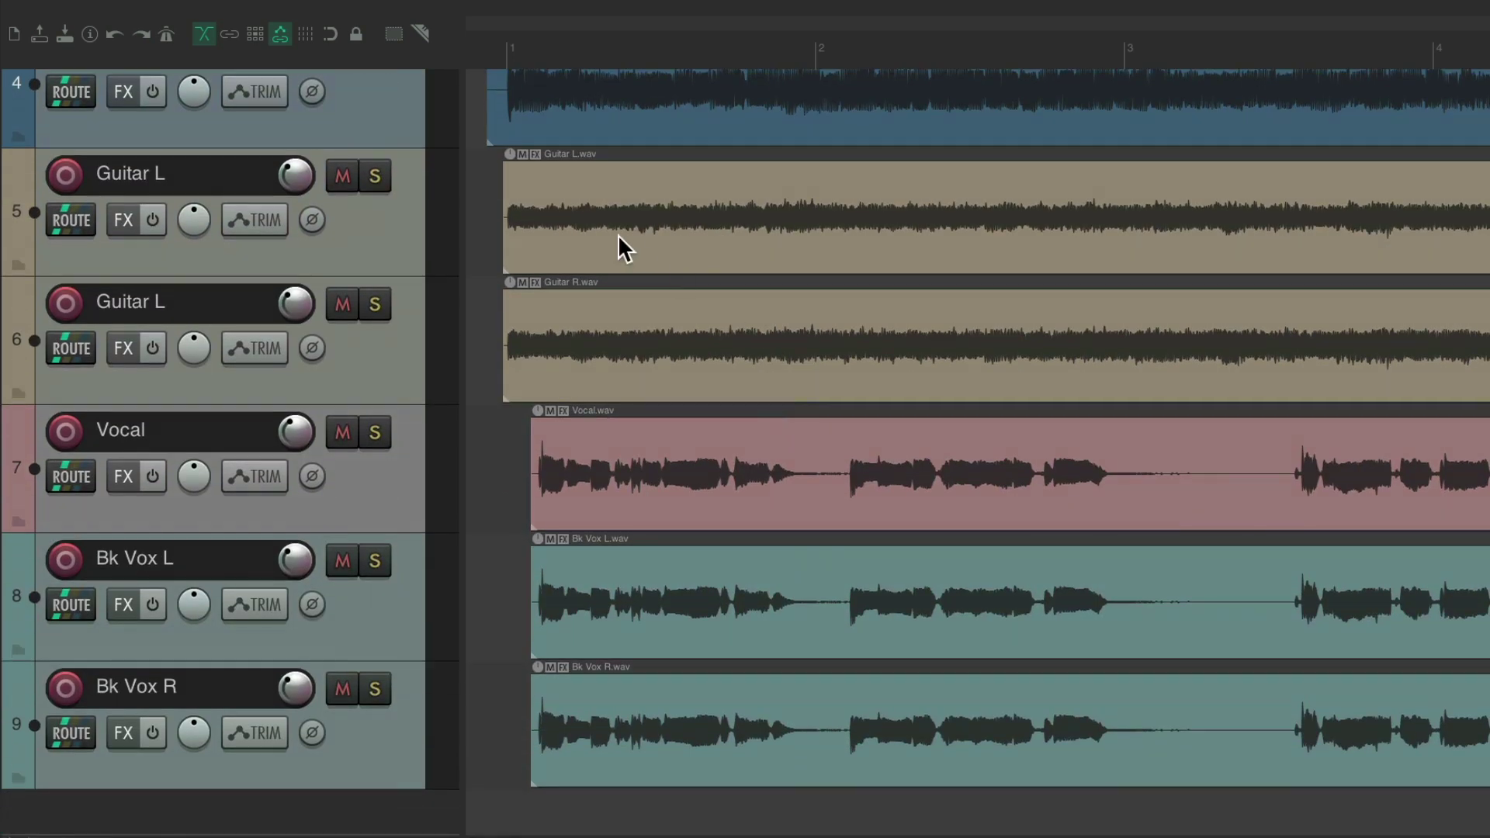
scroll(711, 515, up, 5)
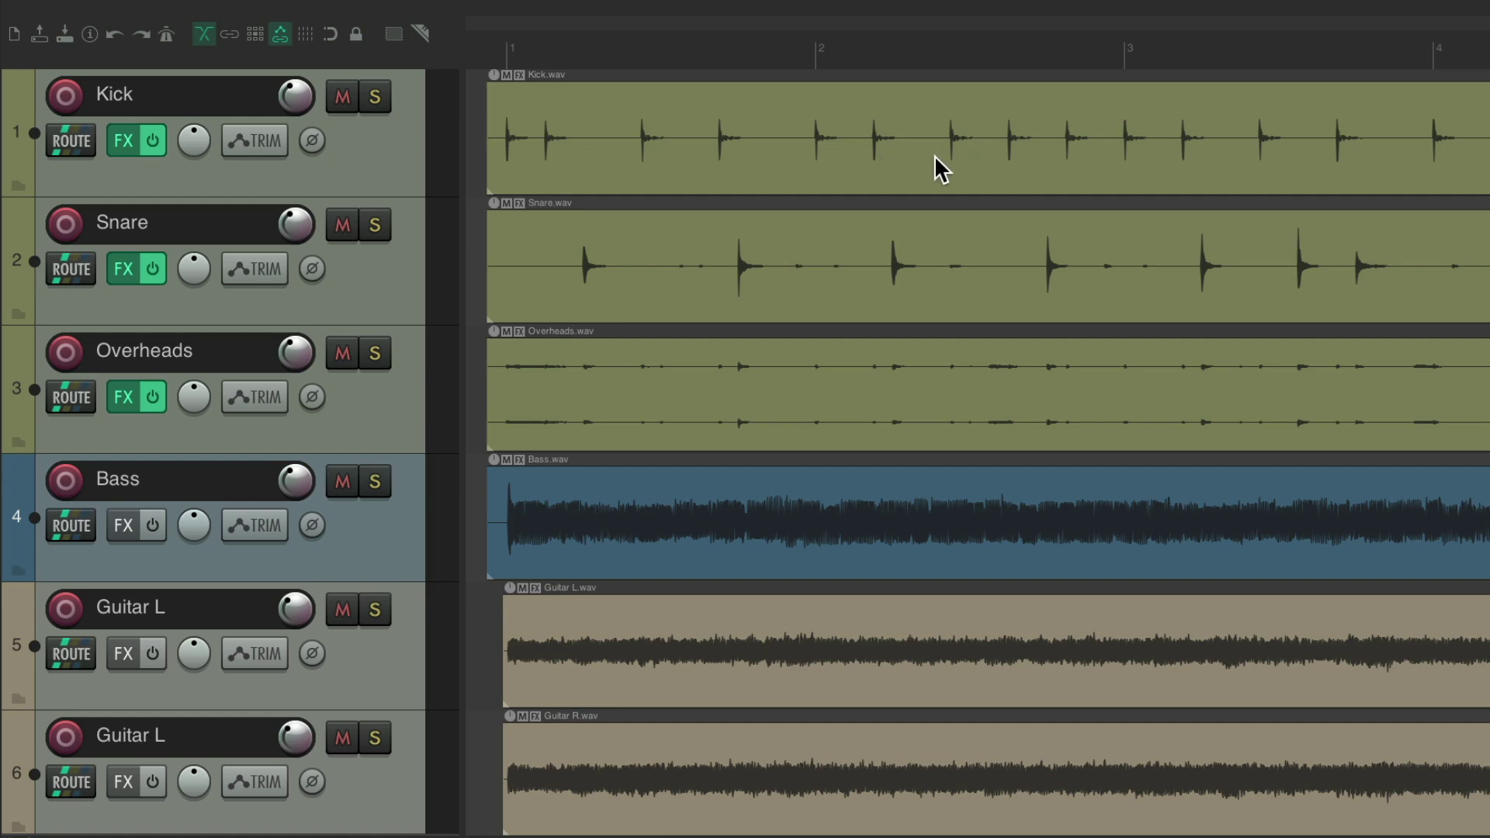
scroll(934, 157, right, 15)
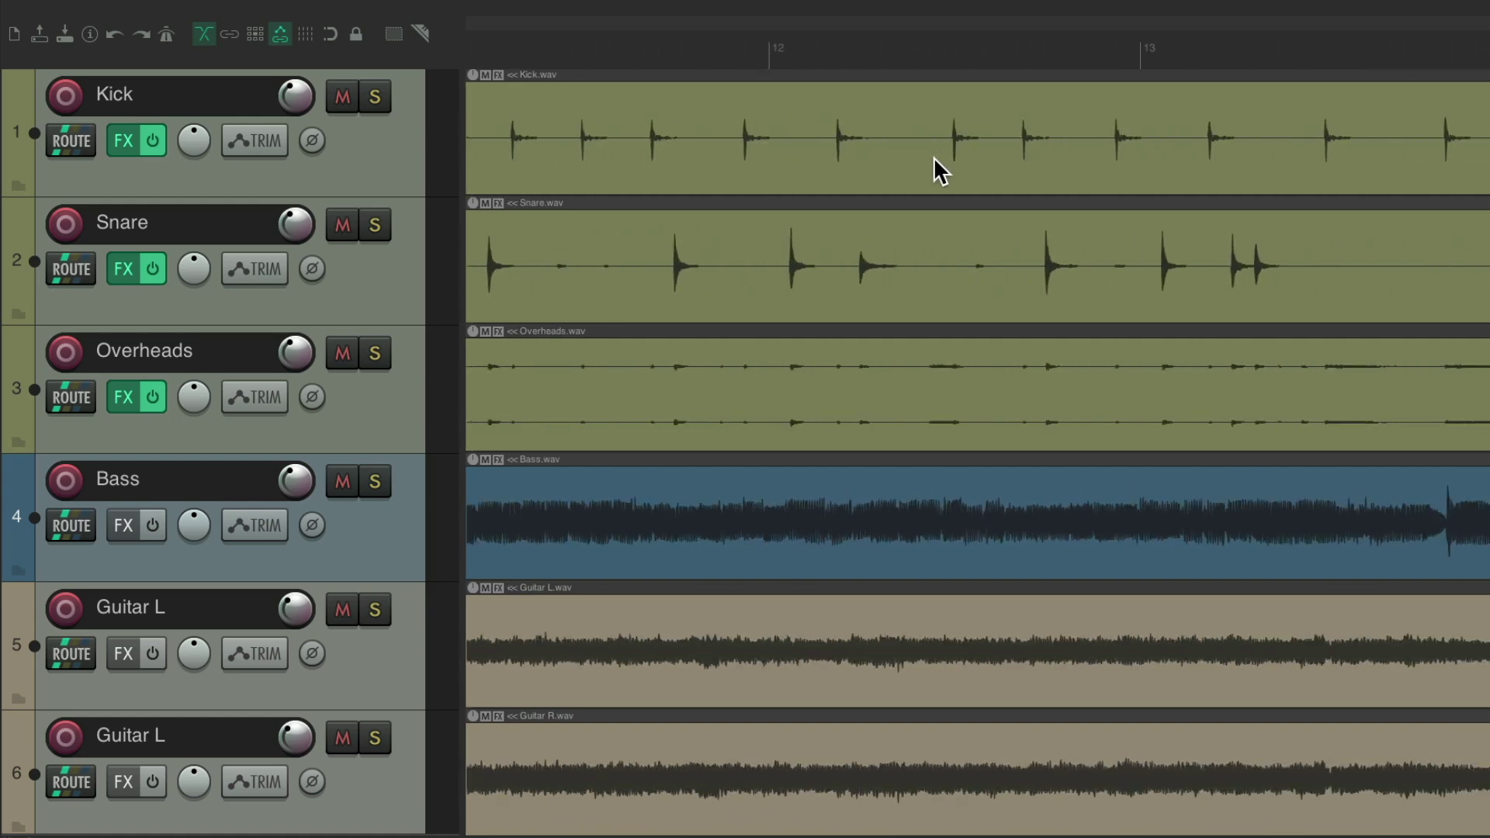
scroll(933, 157, right, 8)
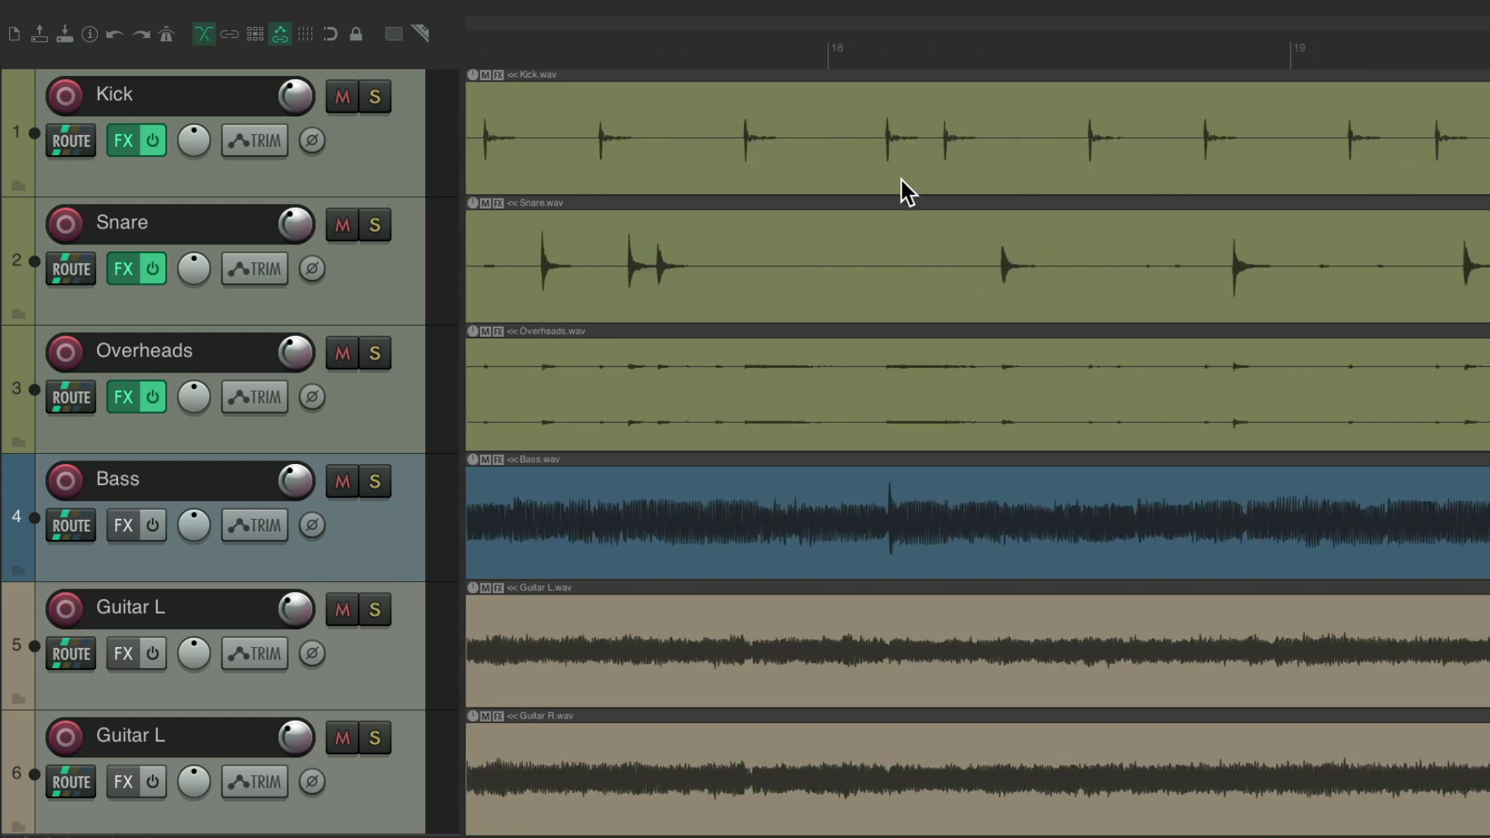
key(Home)
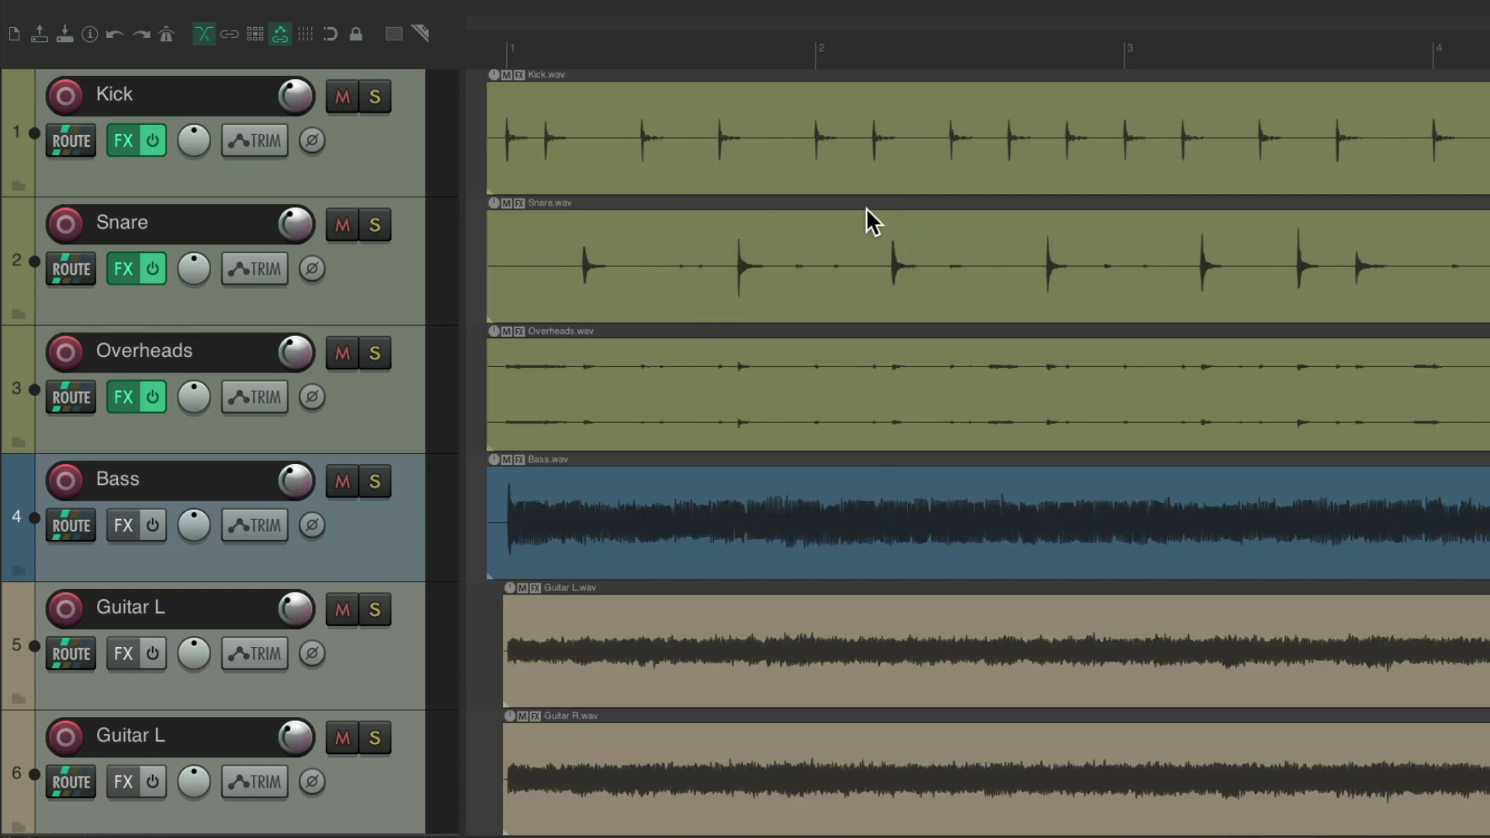
scroll(811, 144, up, 3)
scroll(812, 144, up, 2)
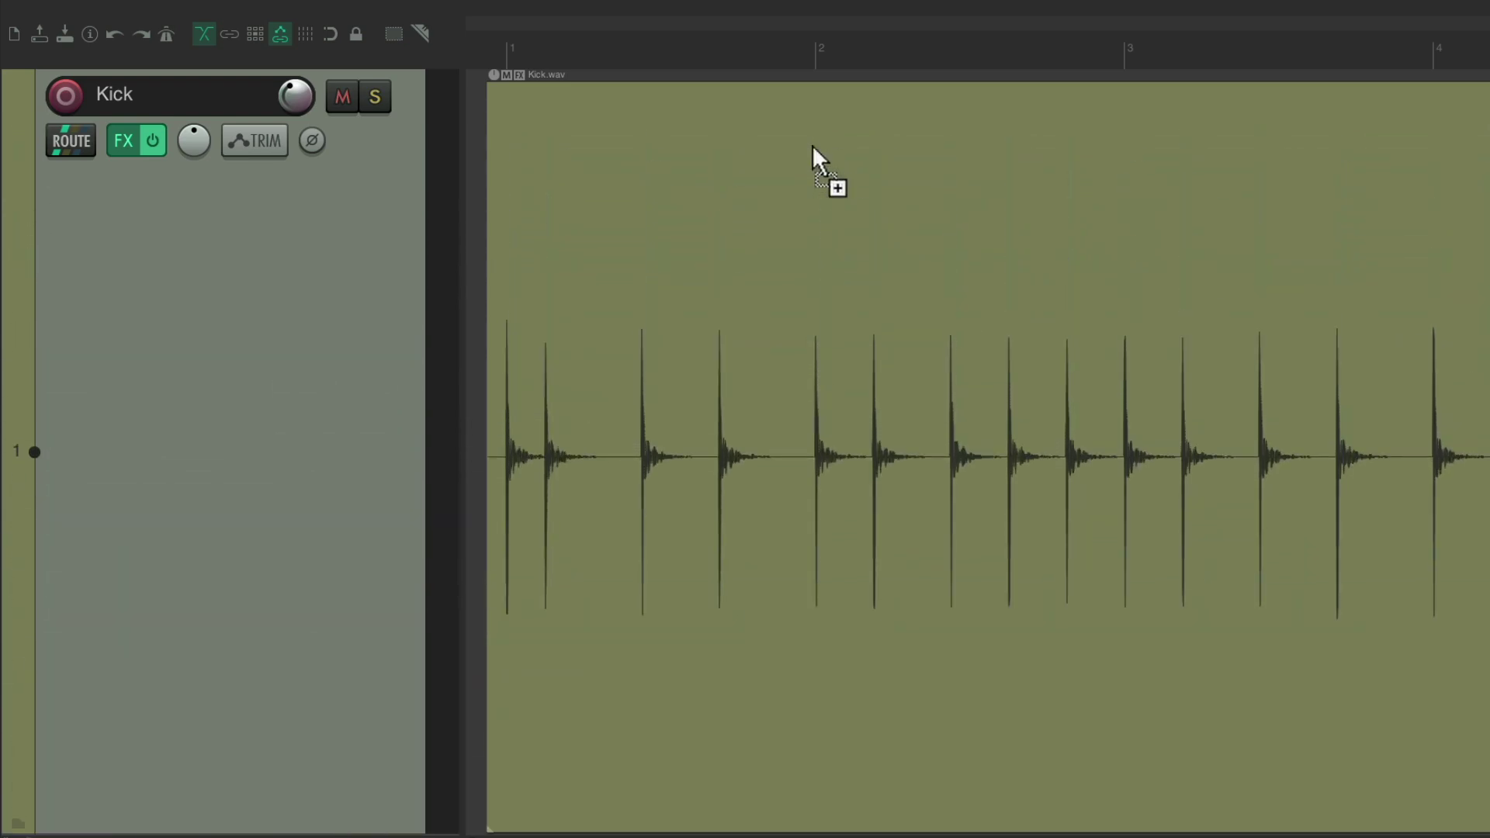
scroll(825, 487, up, 6)
scroll(826, 486, up, 3)
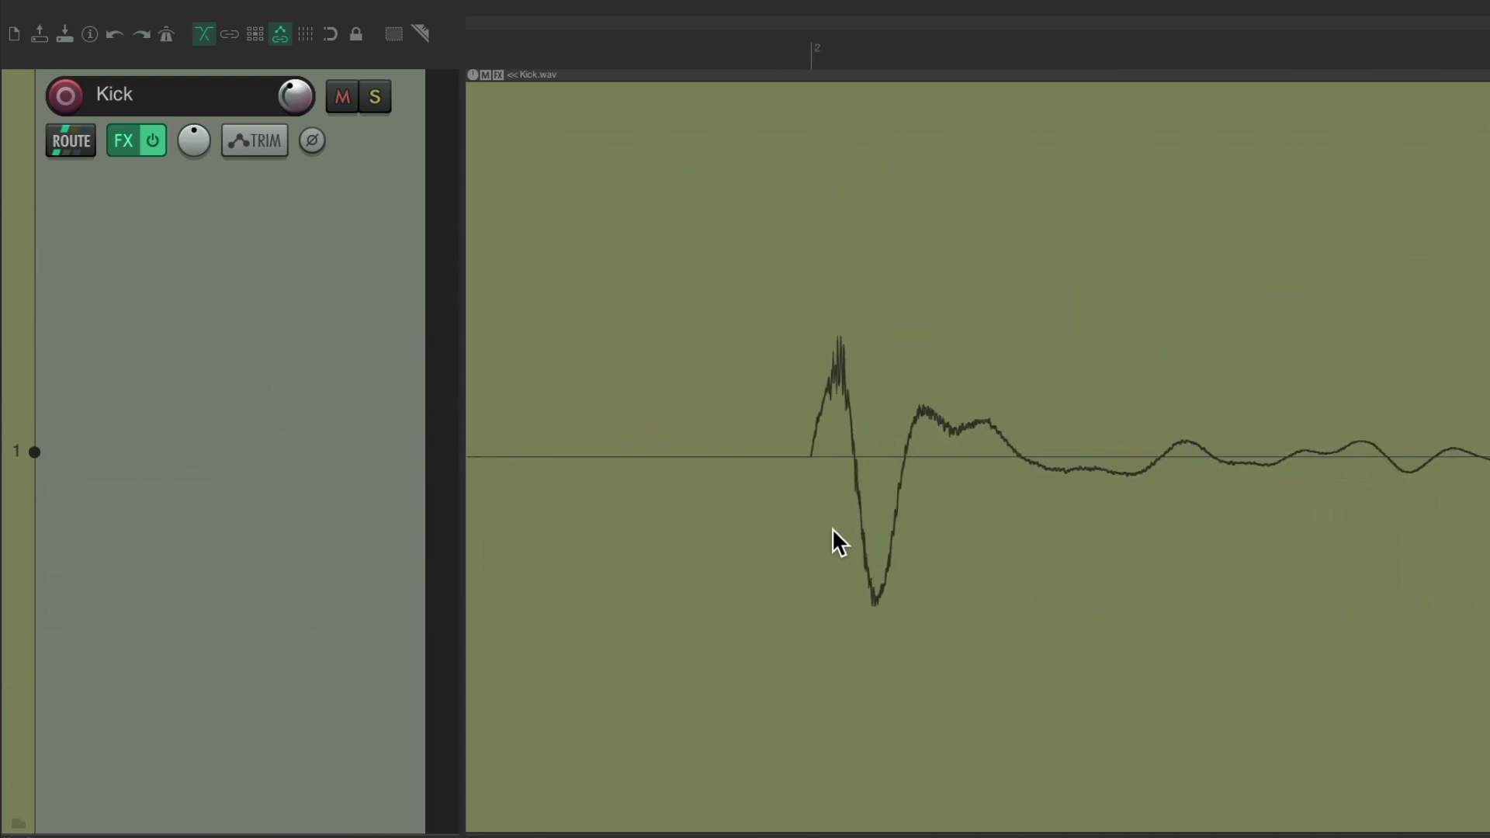
key(ctrl+Page_Down)
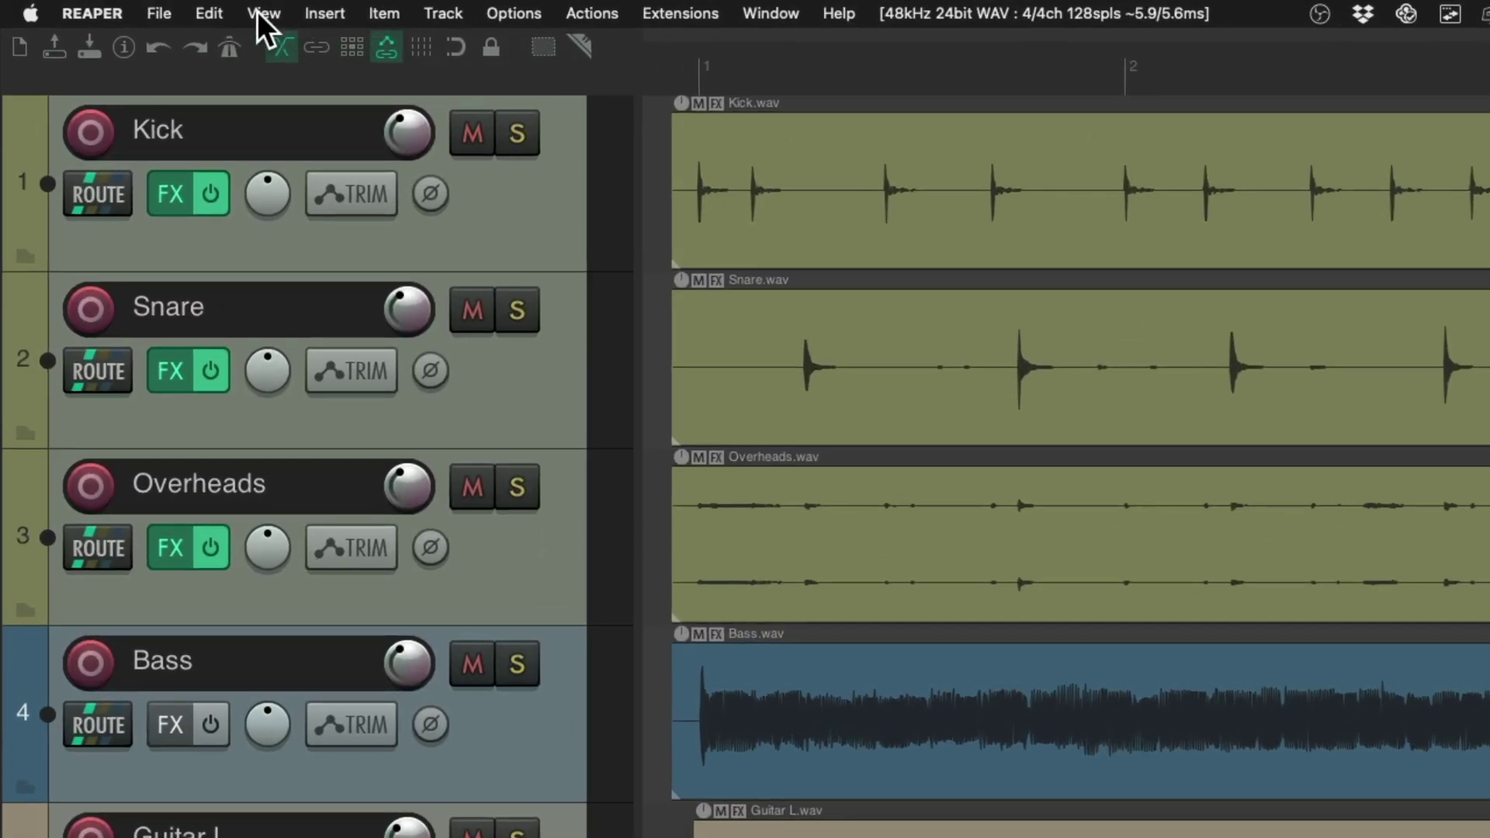
Step: Open View > Screensets/Layouts and select the saved Home track view
click(262, 13)
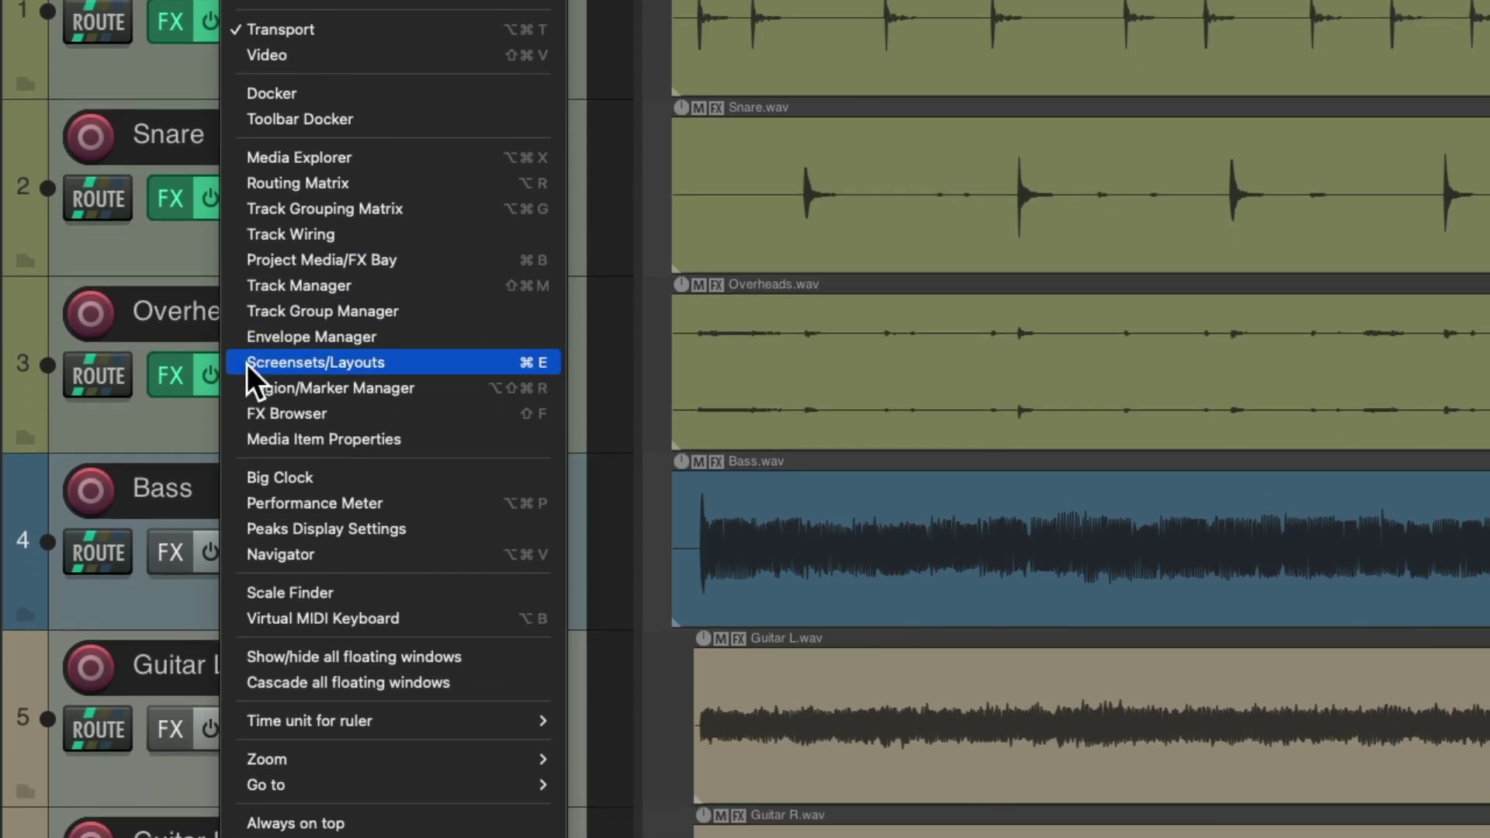
click(247, 362)
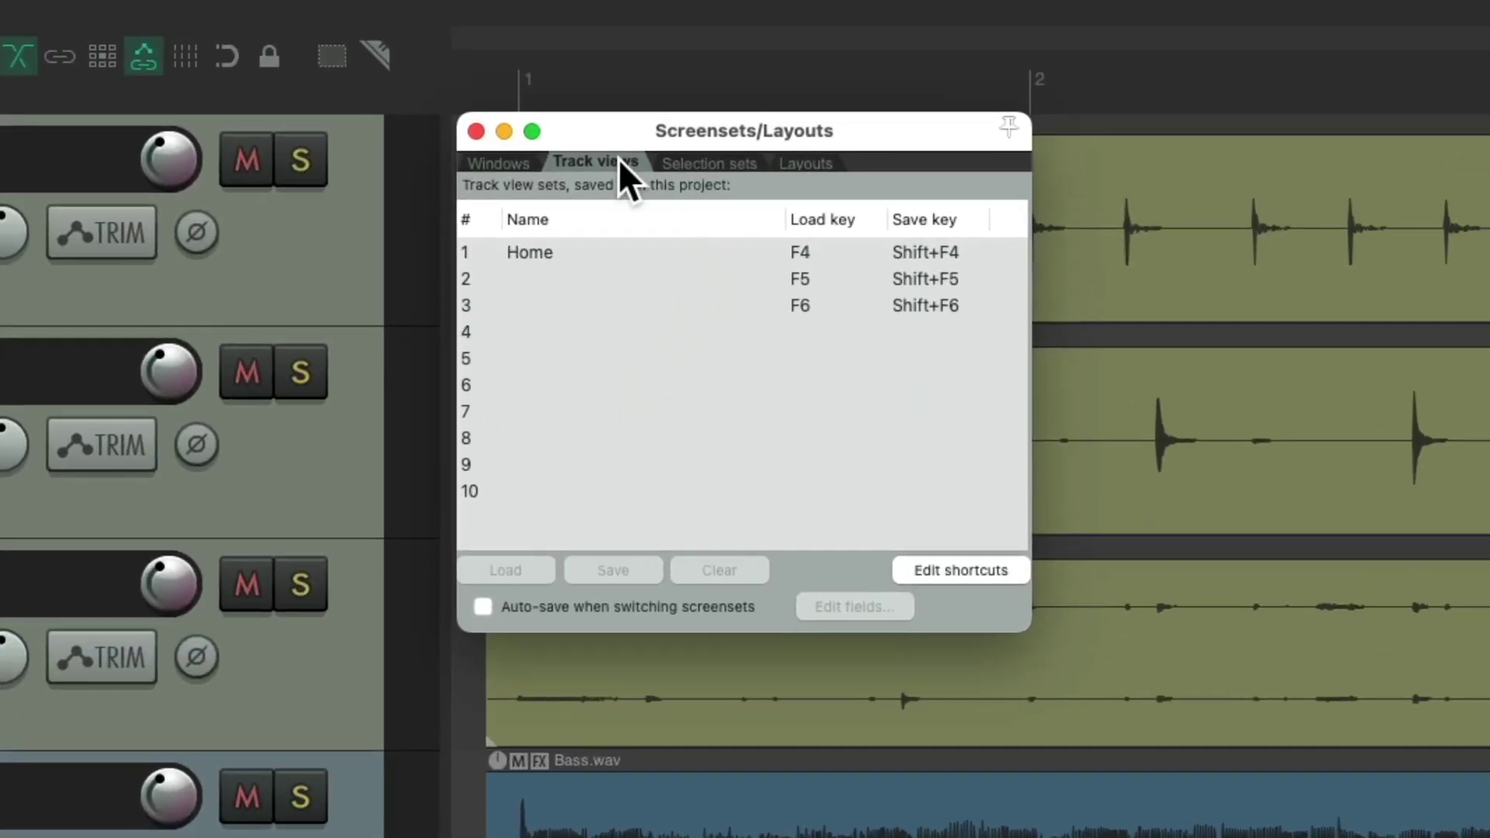
click(643, 257)
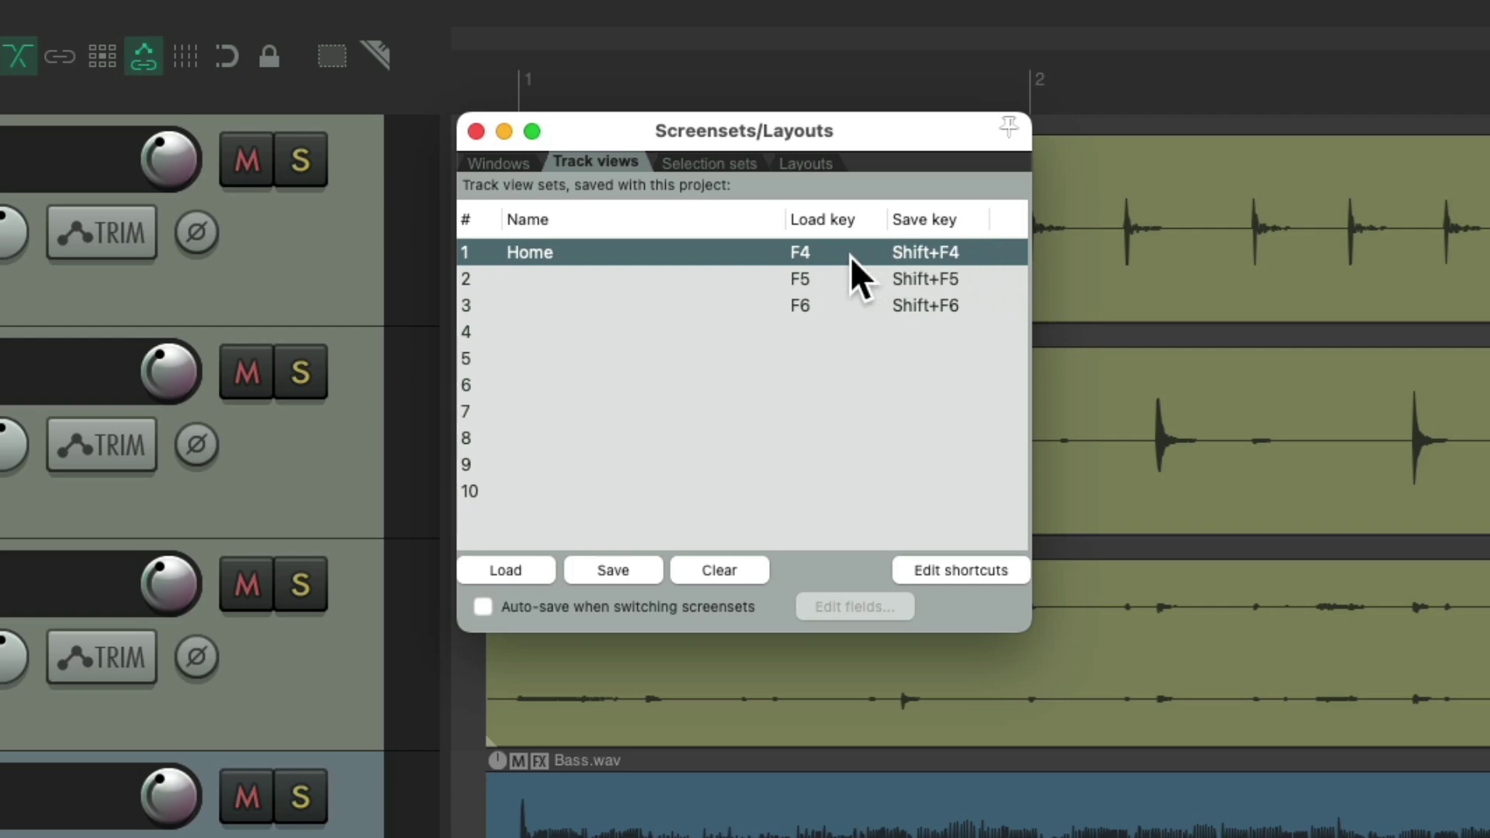
Step: Close the Screensets window, zoom into the Kick waveform, then restore the Home view of bars 1–4
key(Escape)
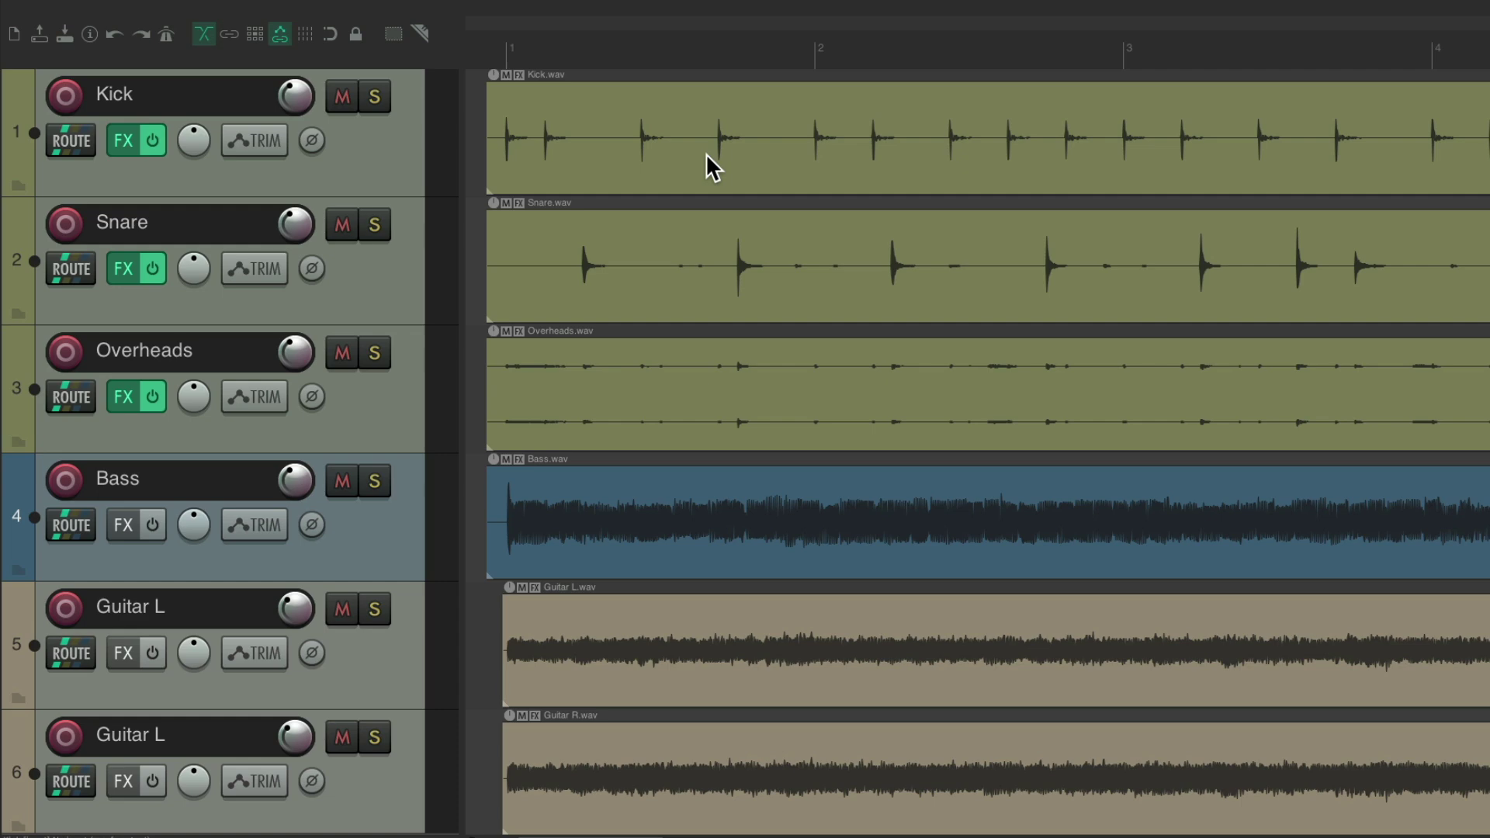
scroll(705, 152, up, 10)
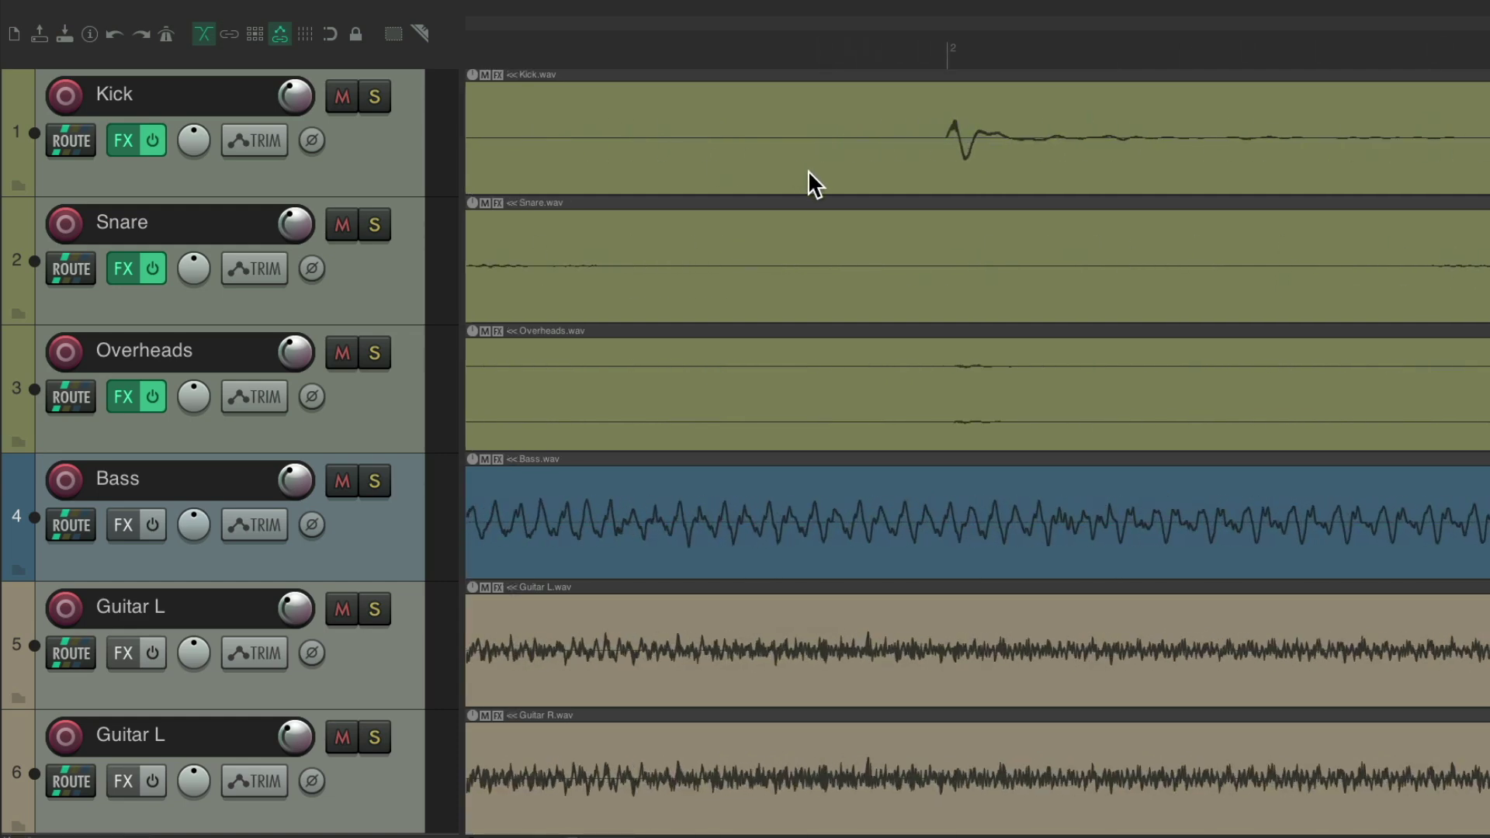
scroll(814, 130, up, 6)
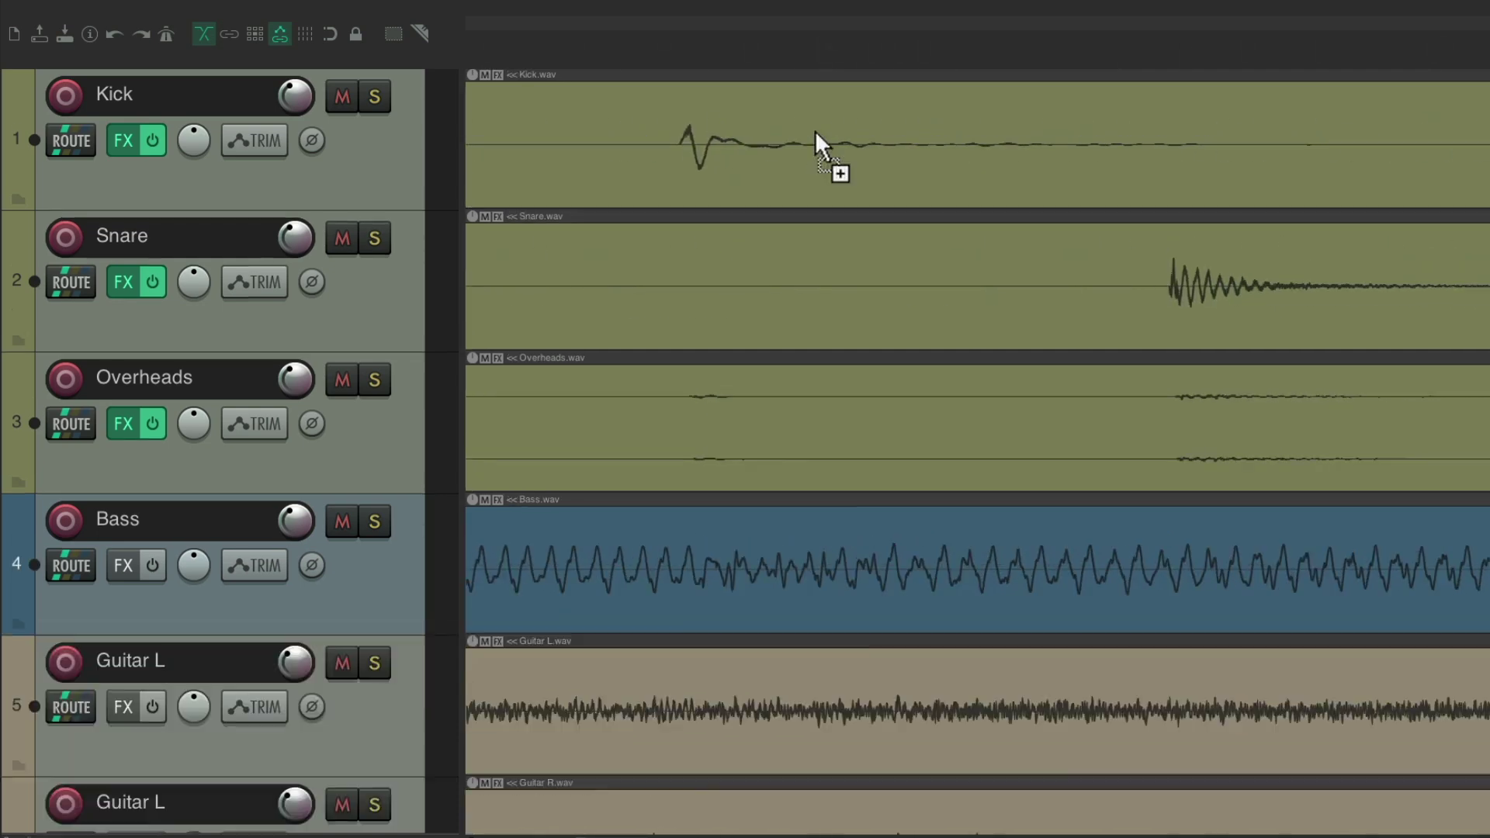
scroll(675, 512, up, 4)
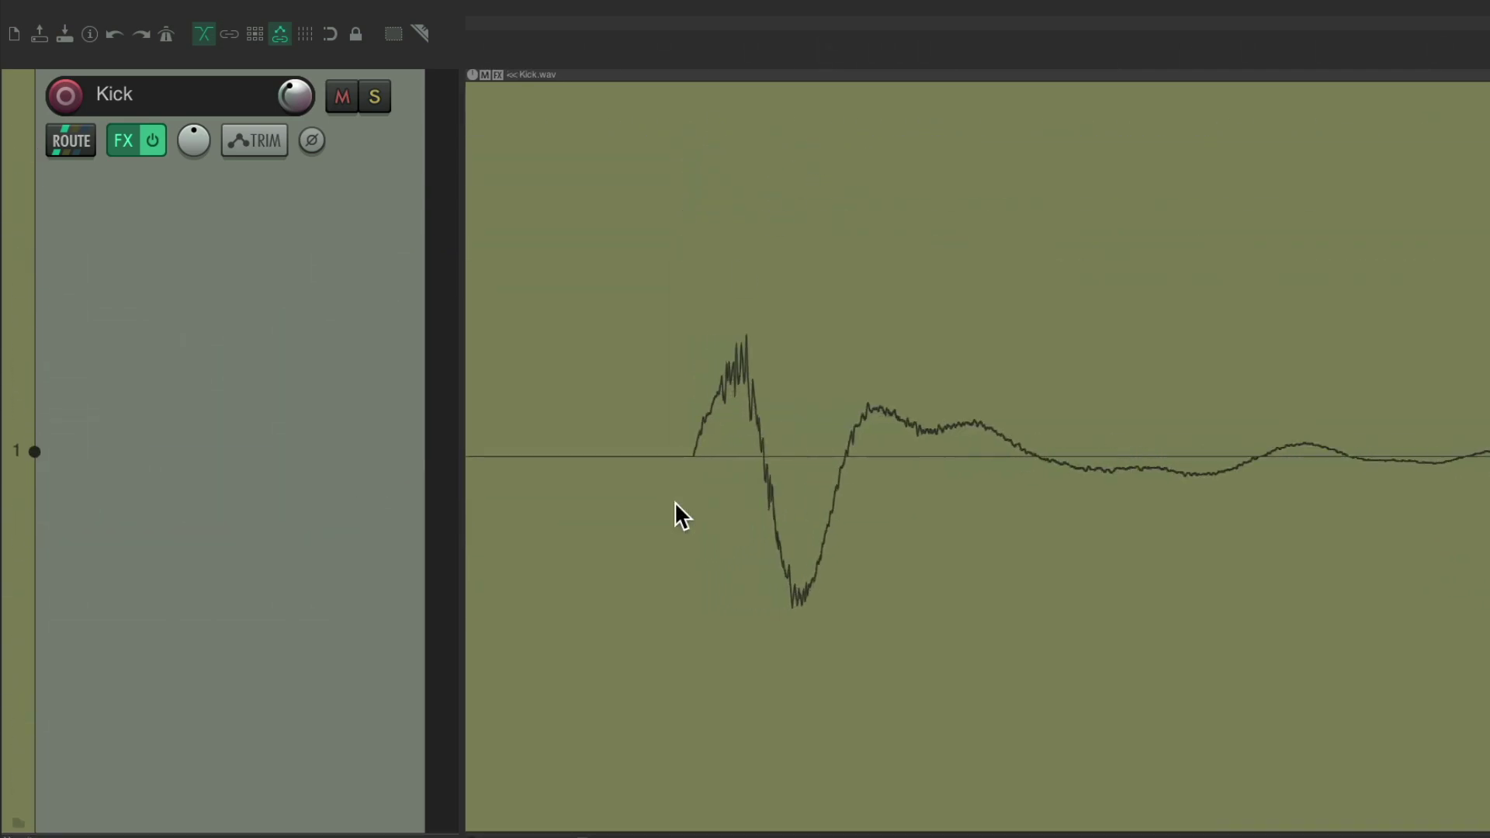
key(ctrl+Page_Down)
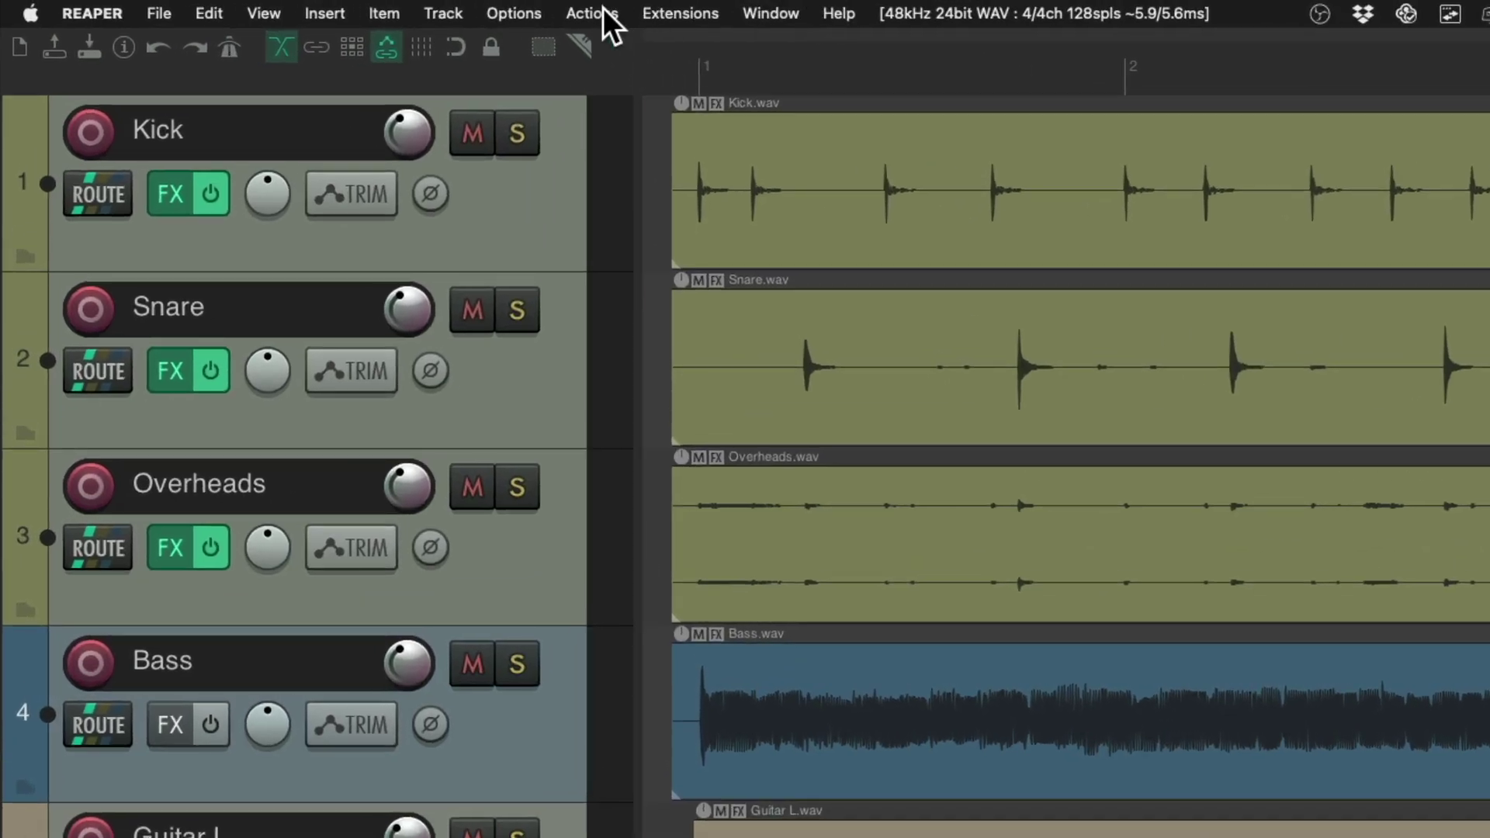
Step: Filter the action list for 'zoom out project' and select View: Zoom out project to see its shortcut
click(594, 13)
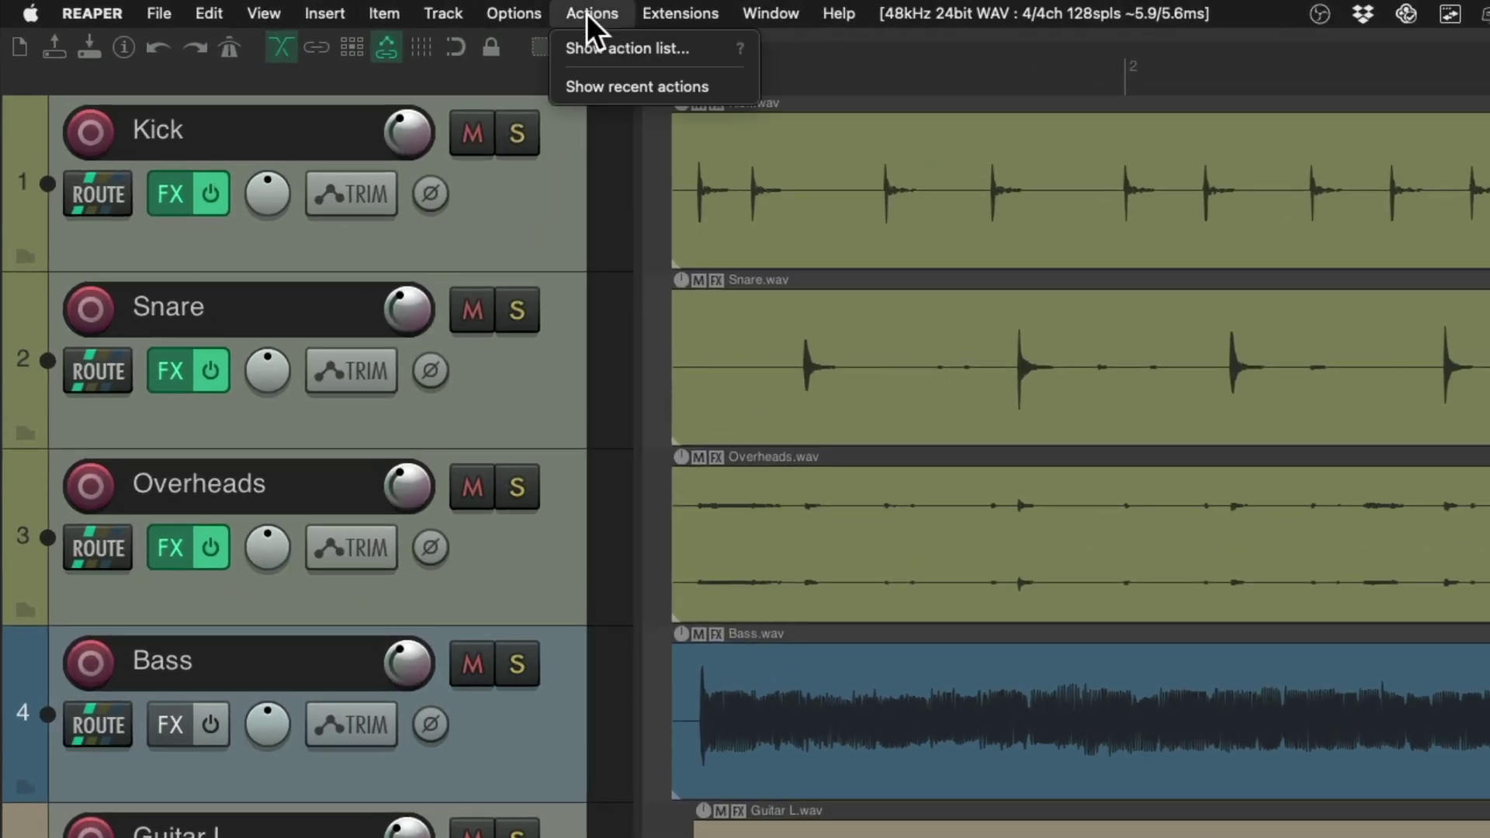
click(555, 51)
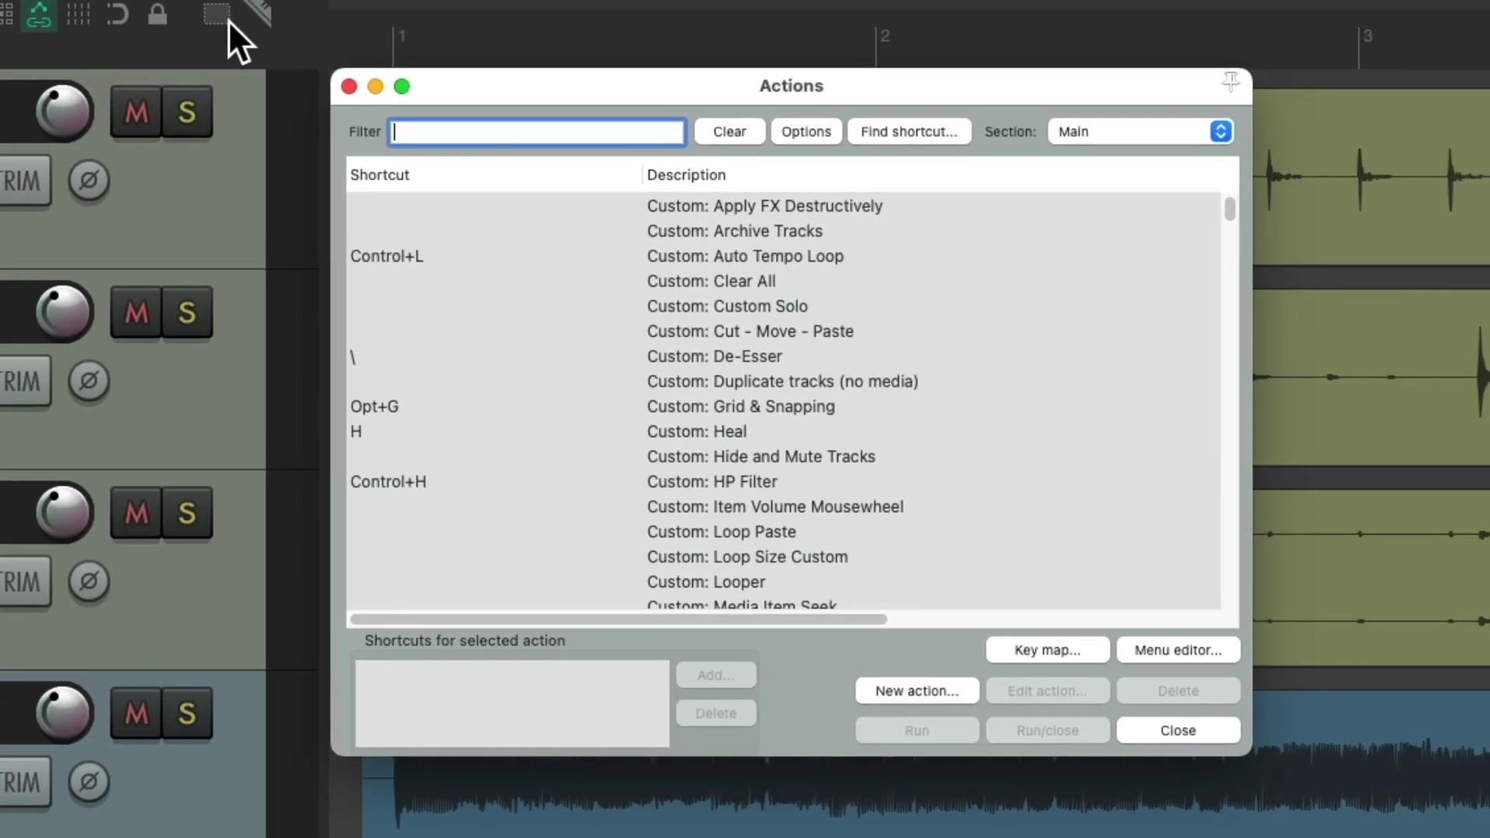
text(zoom out project)
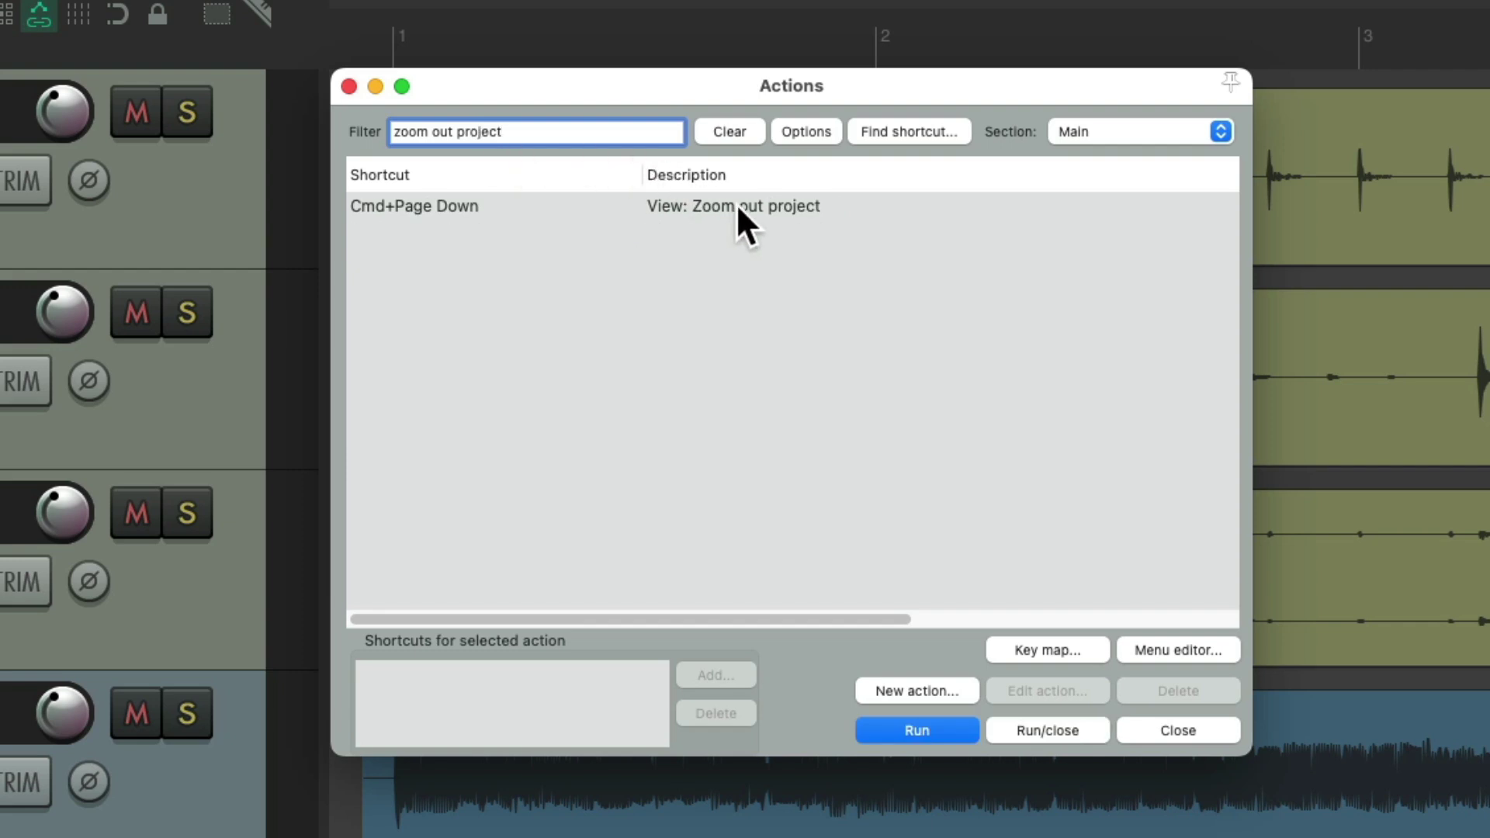
click(831, 203)
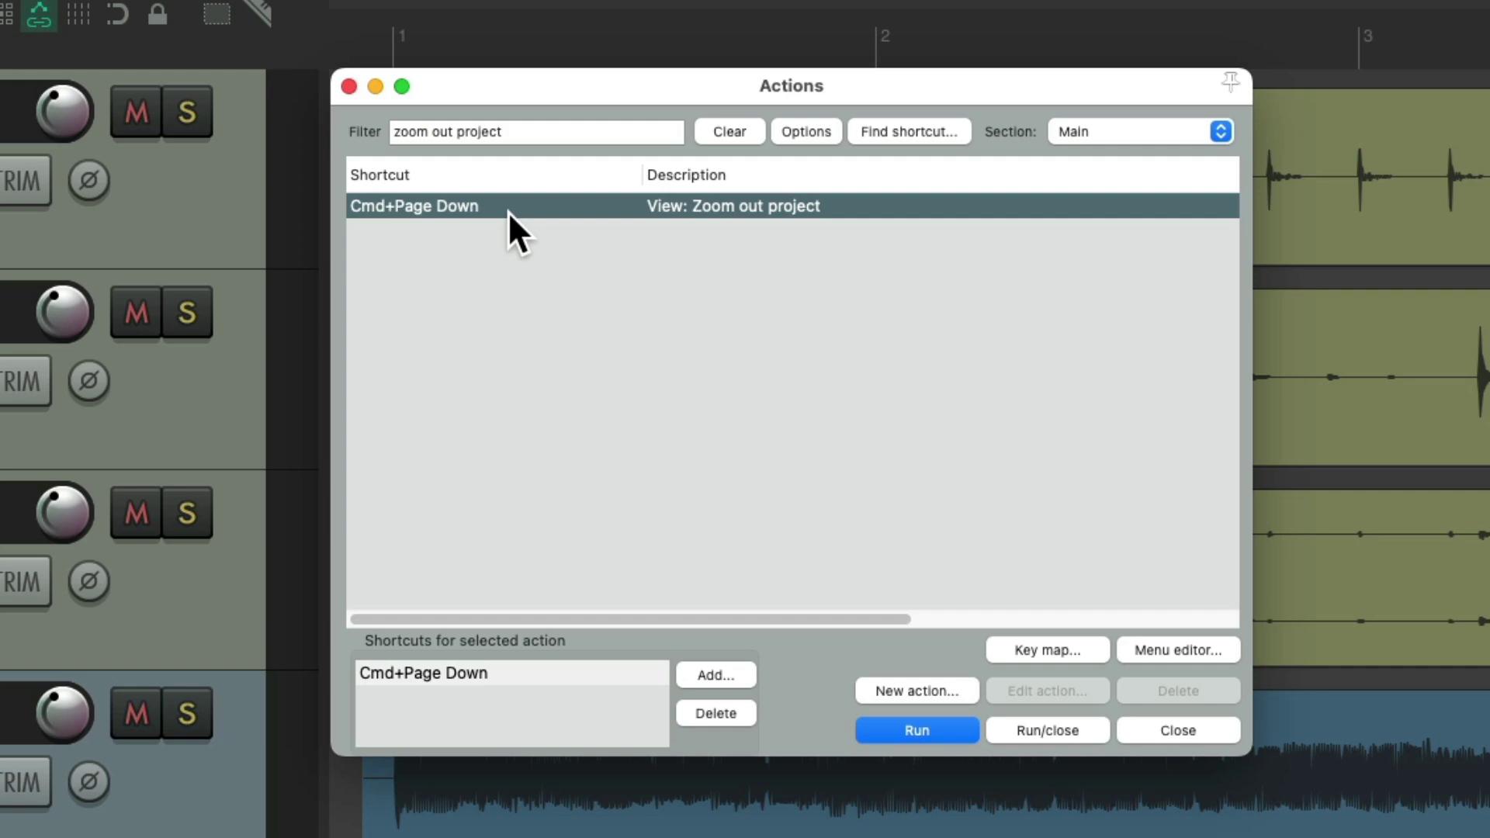
Step: Close Actions, zoom out to the whole project, adjust track heights, and compare with the Home view
key(Escape)
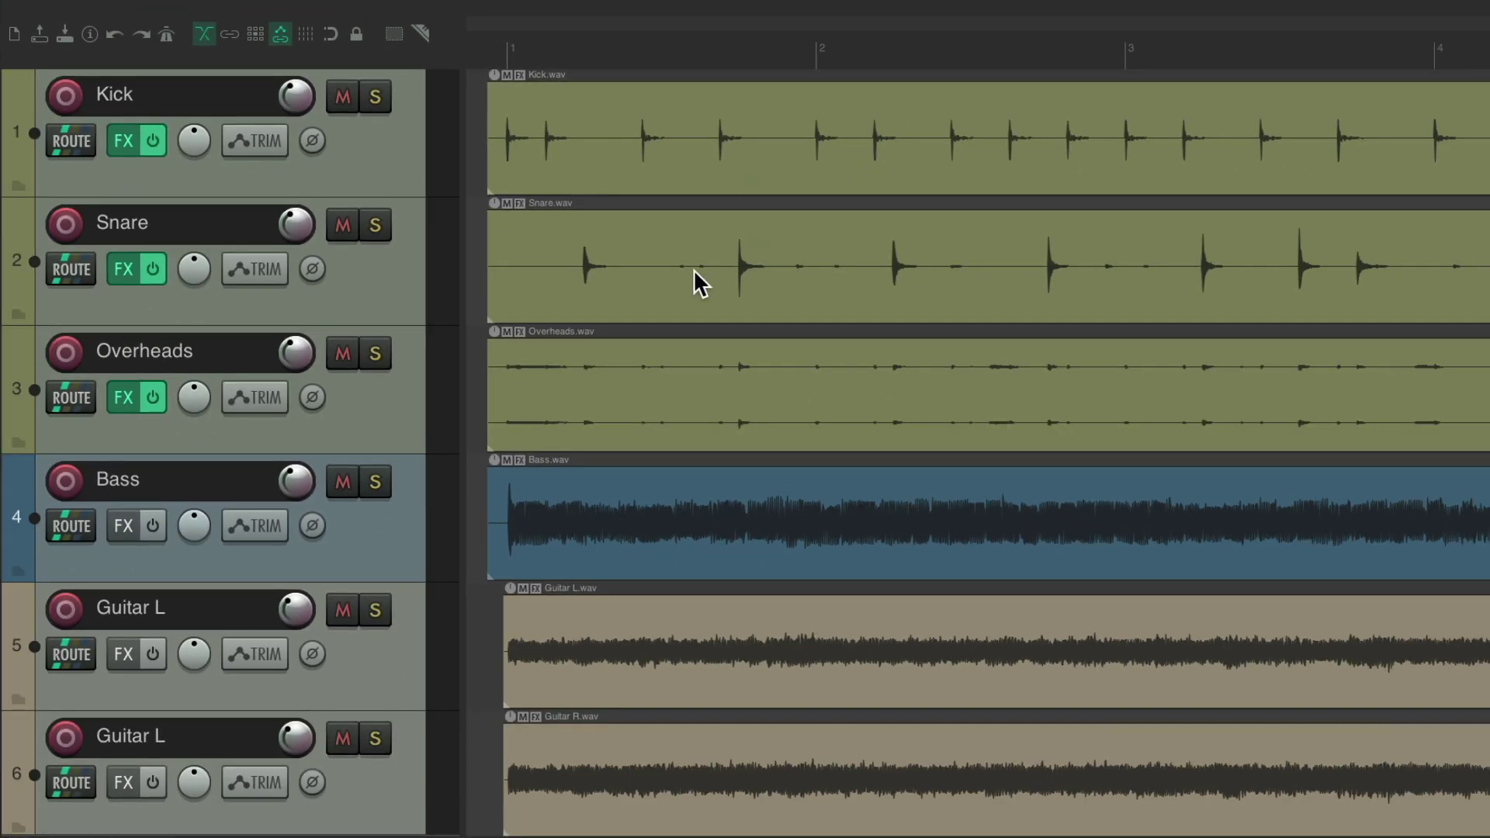
key(ctrl+Page_Down)
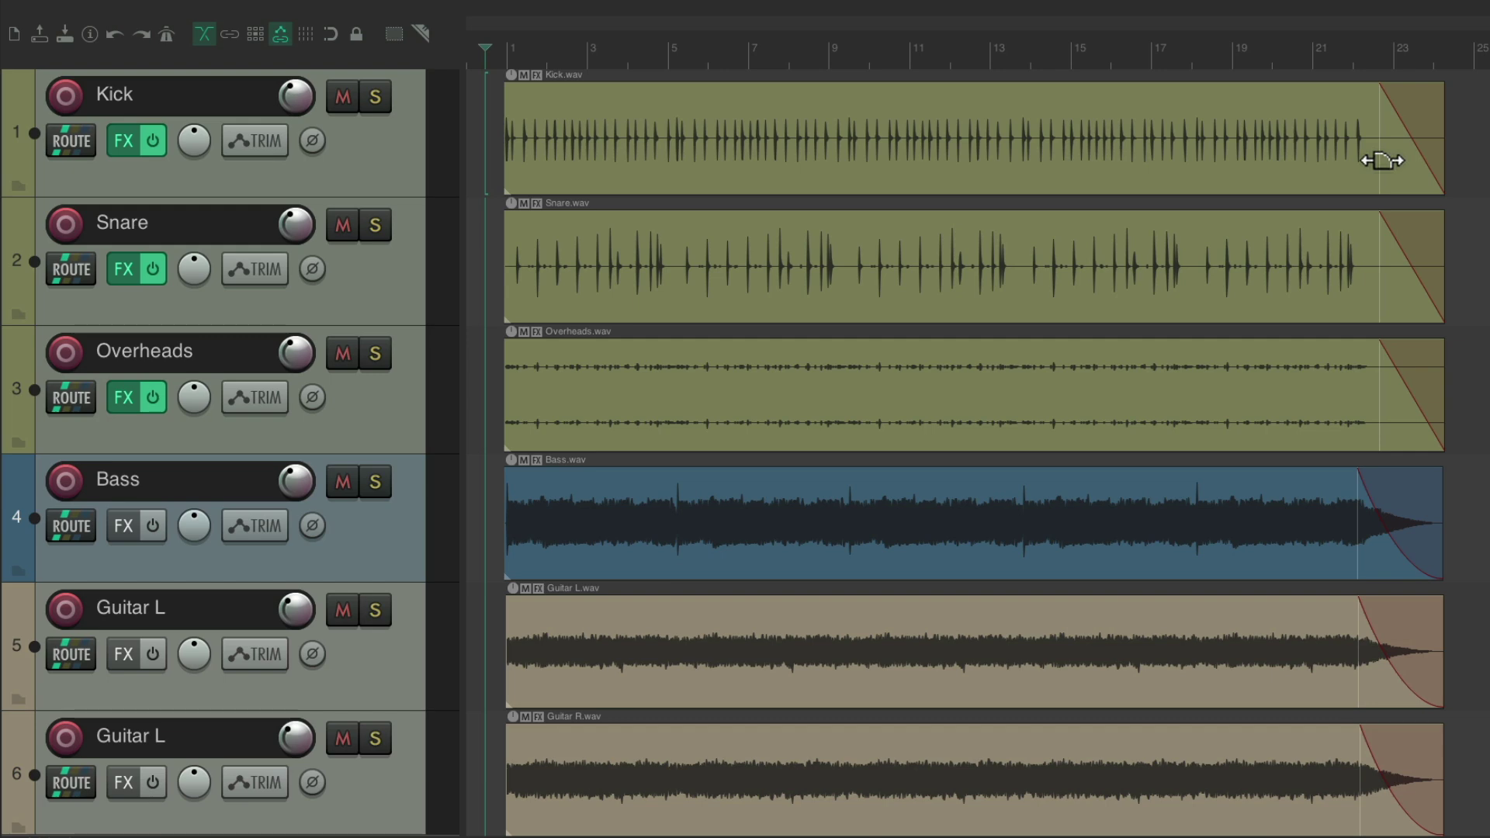
scroll(1382, 160, up, 5)
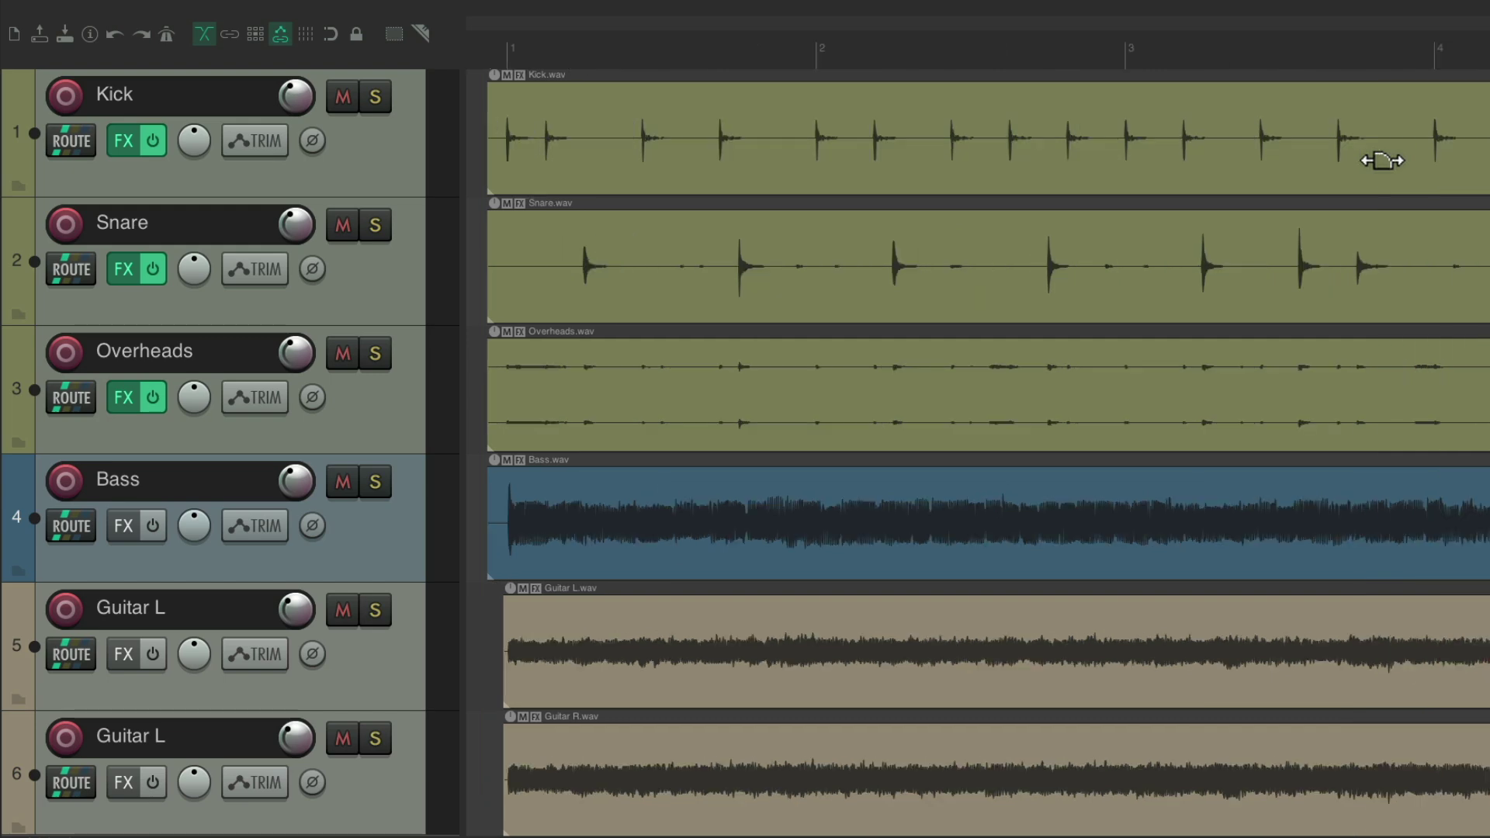
scroll(1382, 161, down, 5)
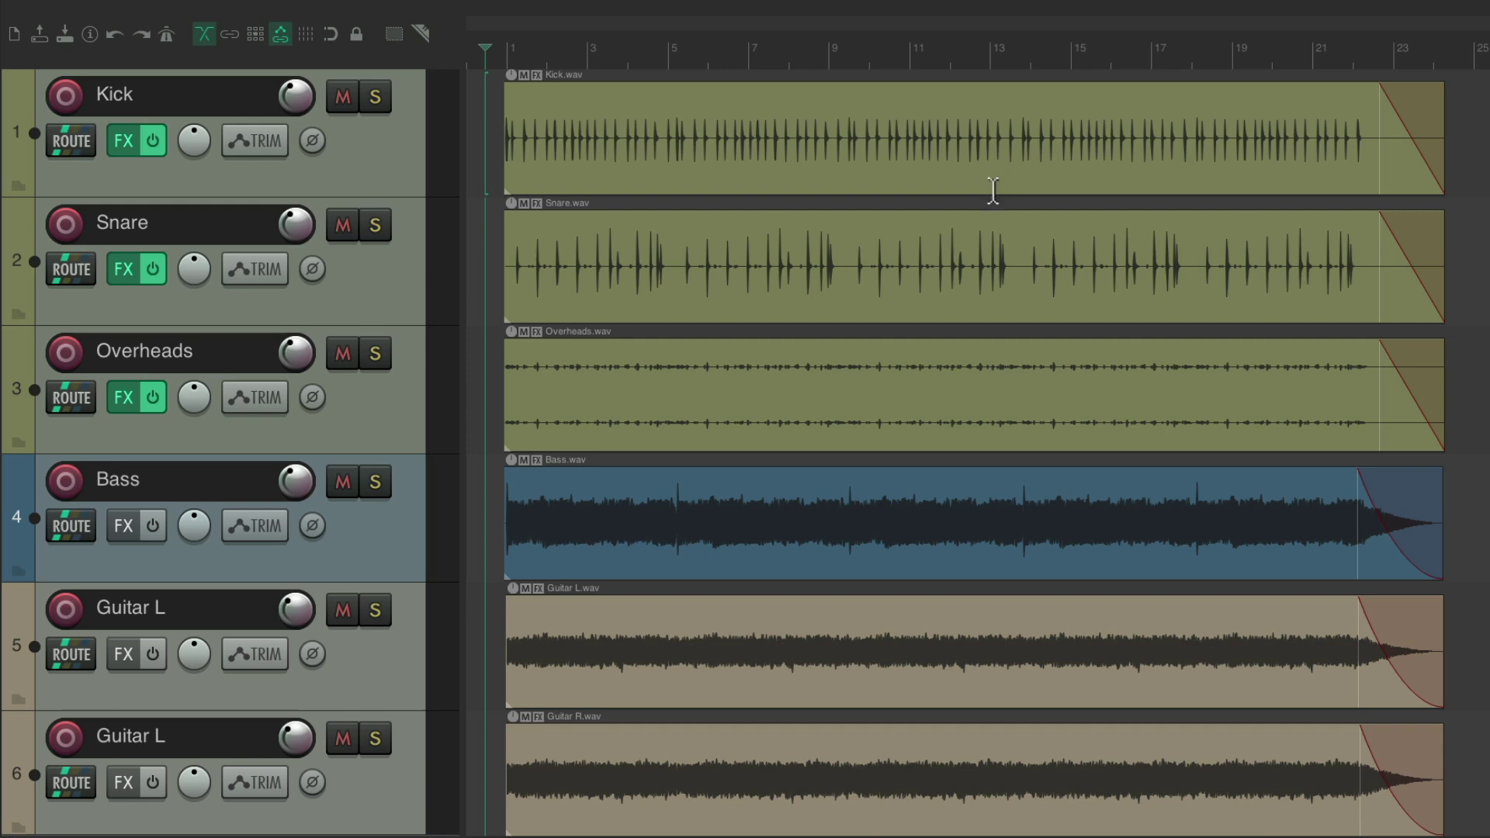
scroll(686, 253, down, 3)
scroll(686, 253, down, 1)
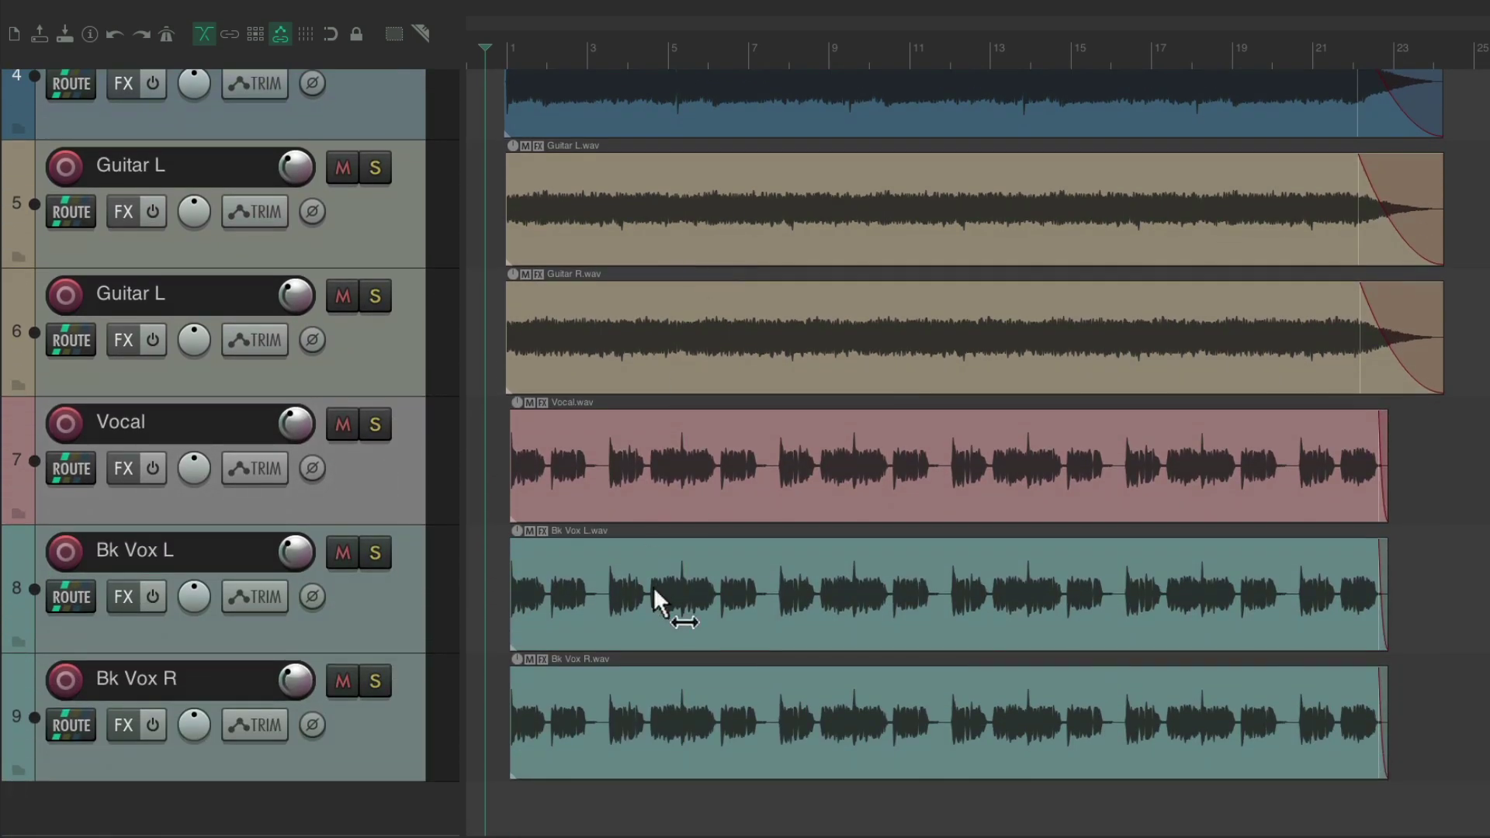
scroll(653, 589, up, 4)
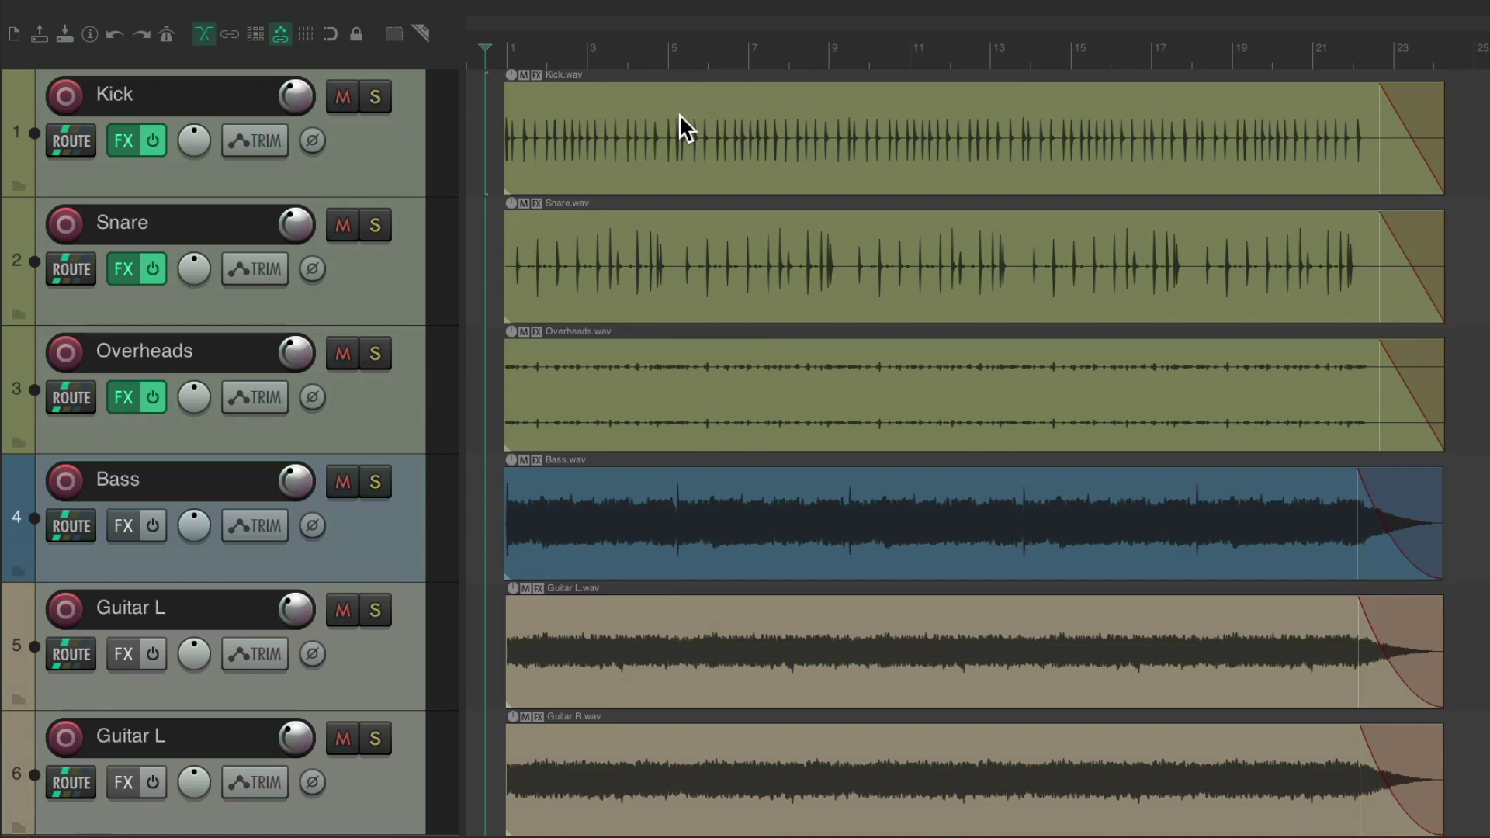
ctrl+scroll(682, 115, down, 4)
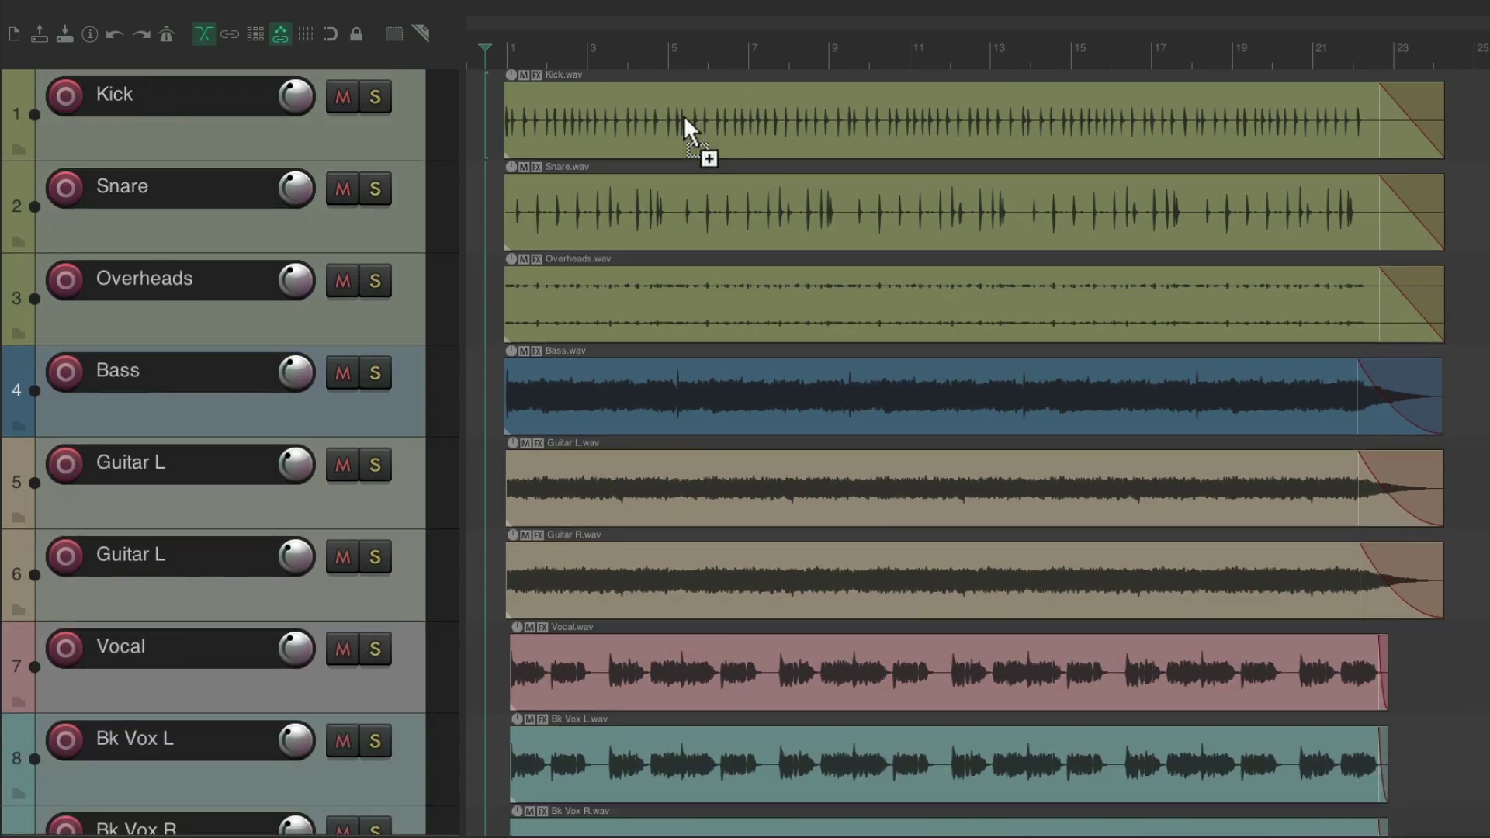
ctrl+scroll(683, 115, down, 3)
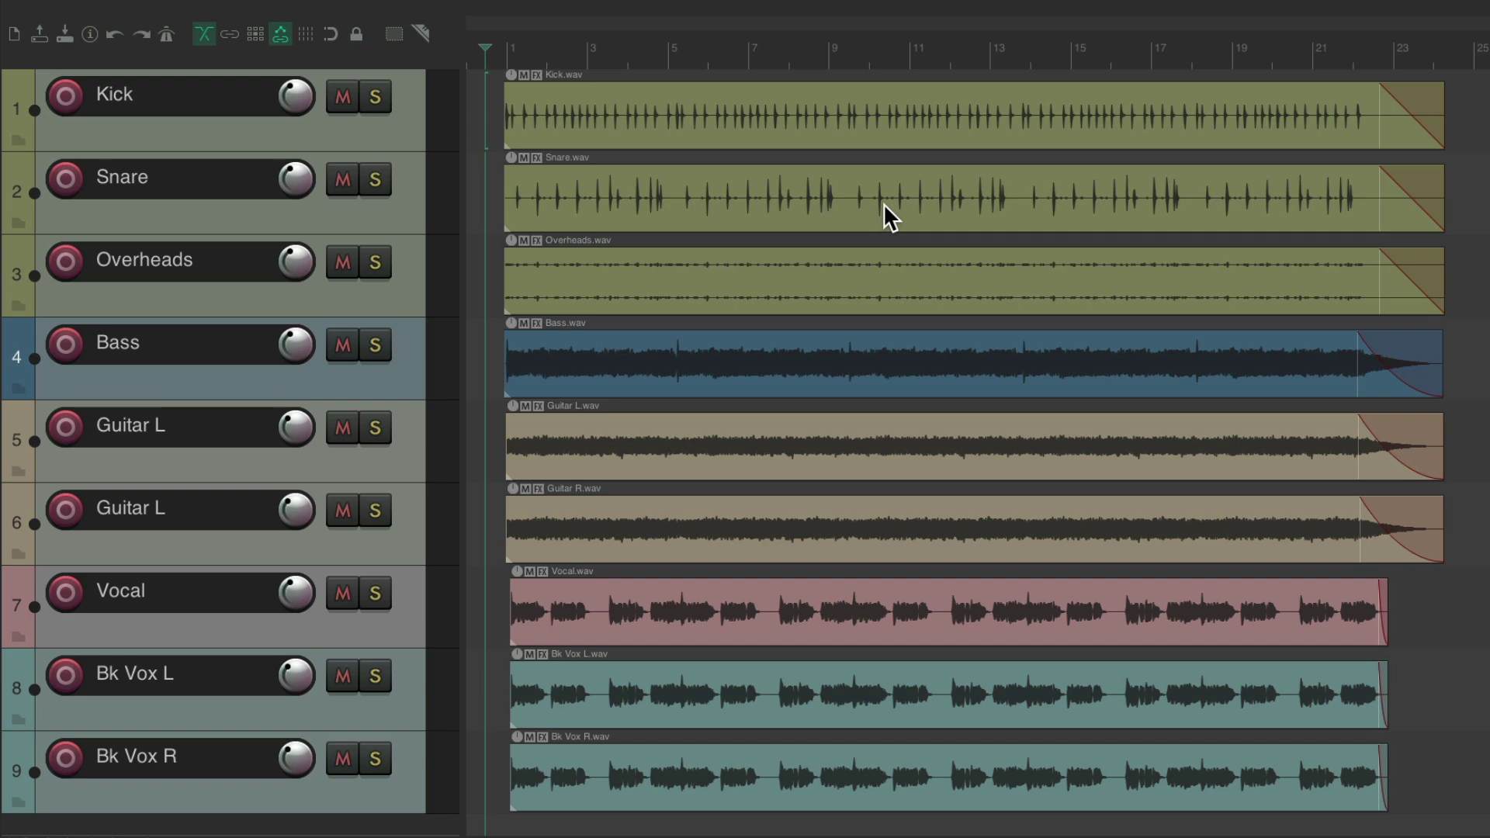
key(grave)
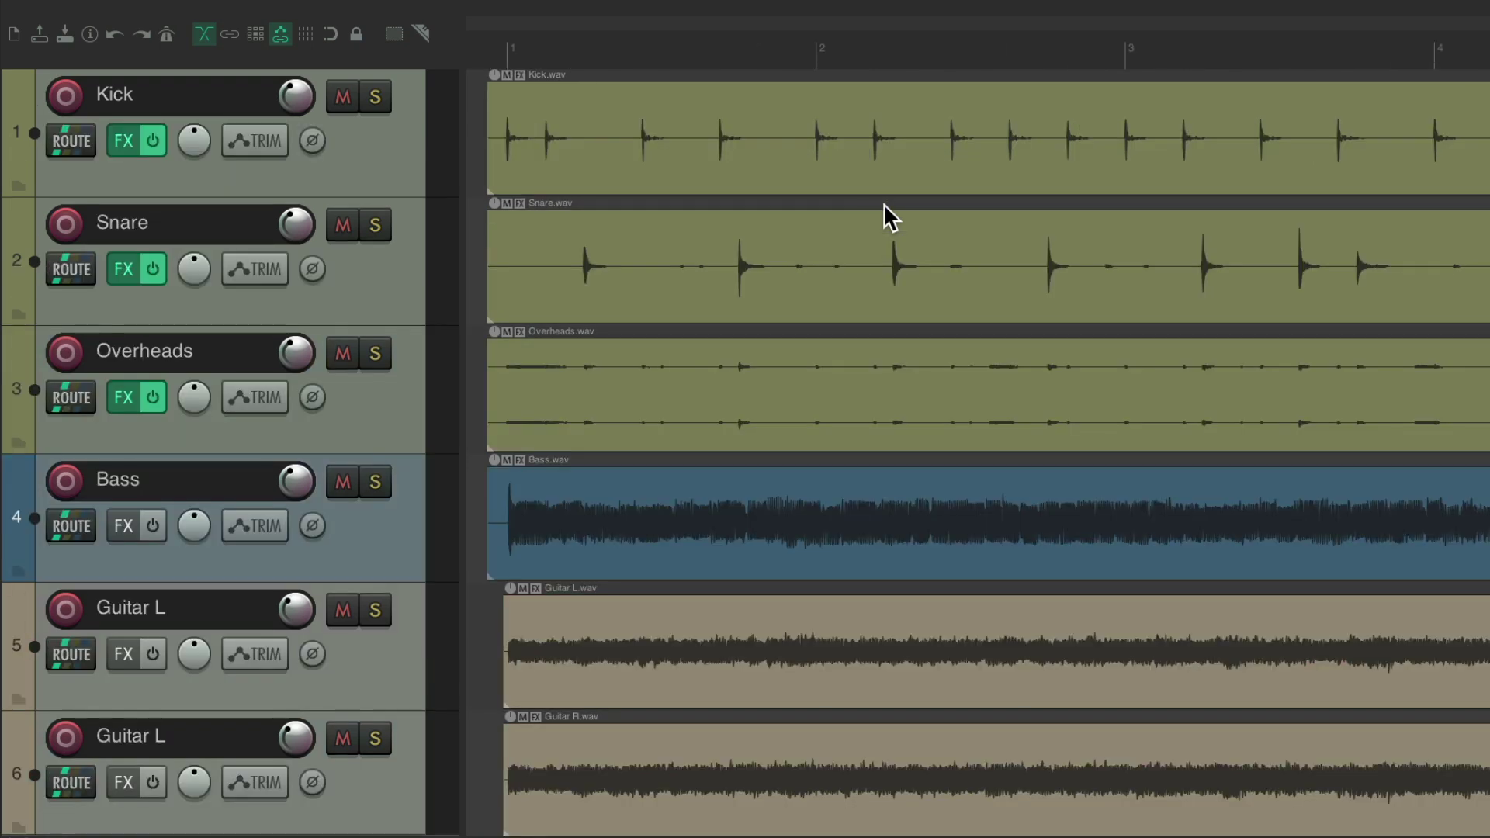
key(ctrl+Page_Down)
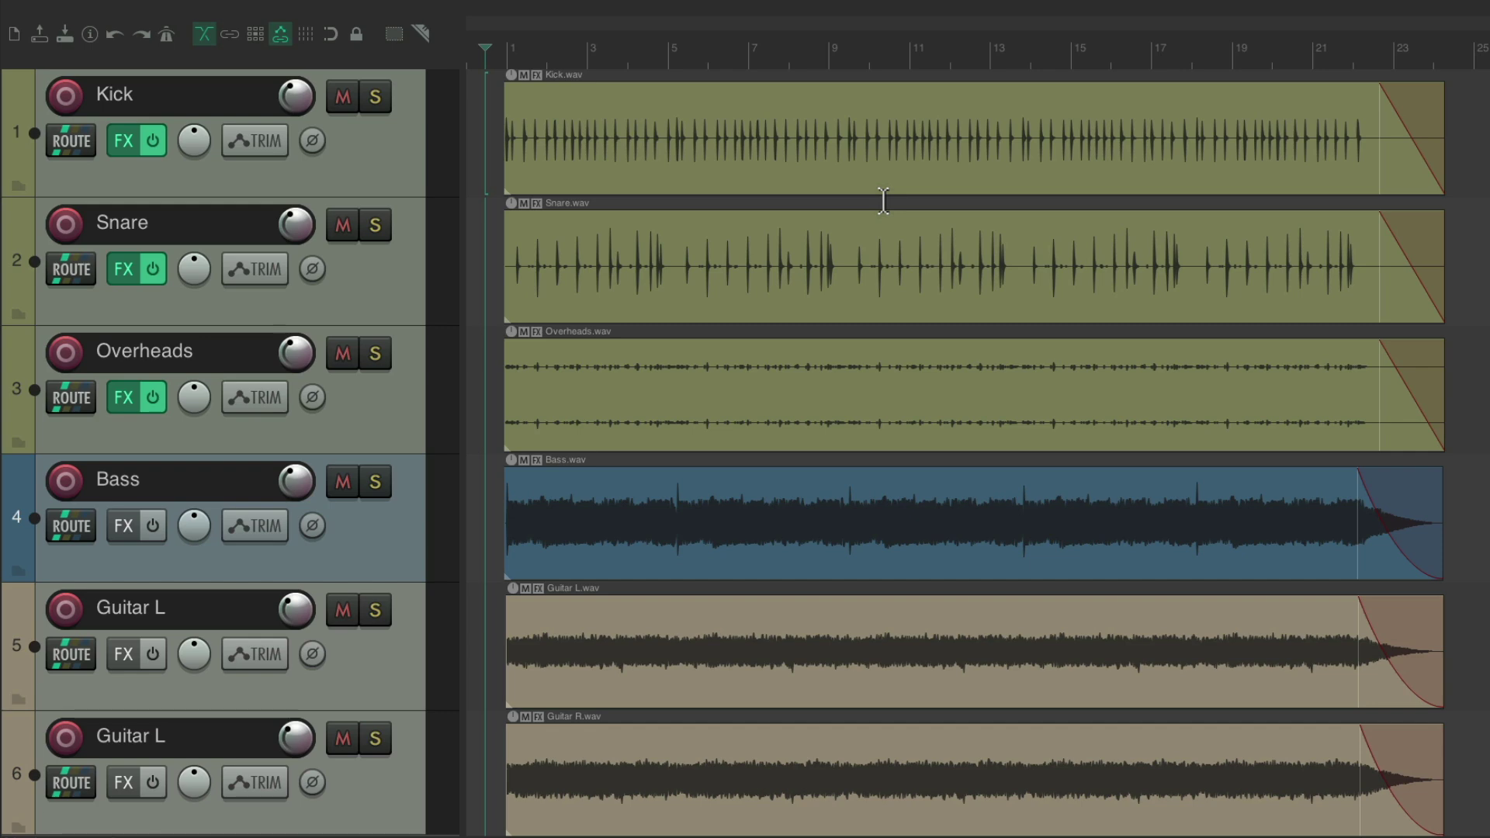
Step: Return the arrangement to the Home view of about bars 1–4
key(grave)
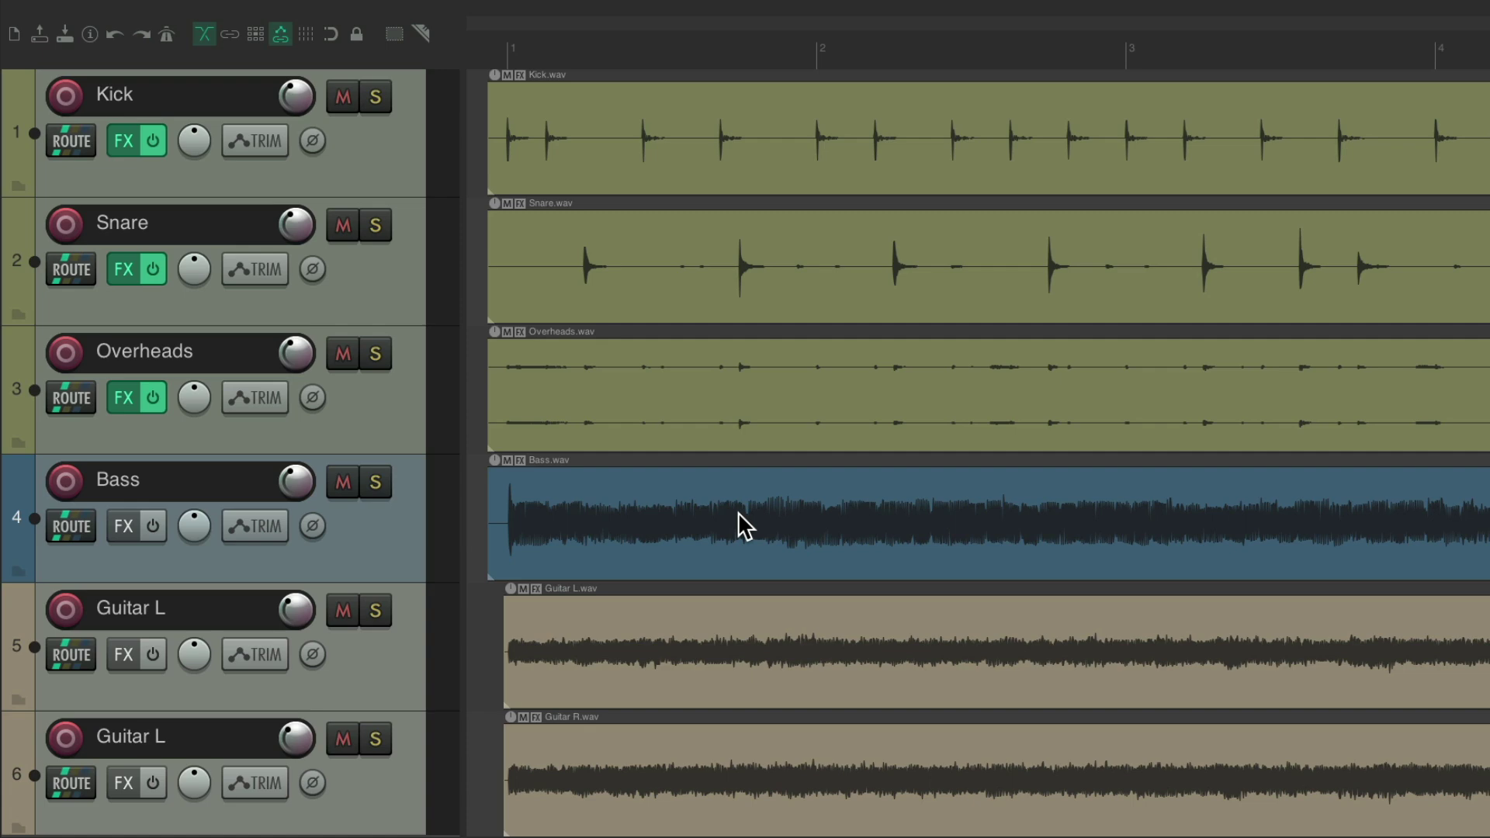
Step: Open the action list, search 'sws', then clear the filter and show the New action choices
key(shift+slash)
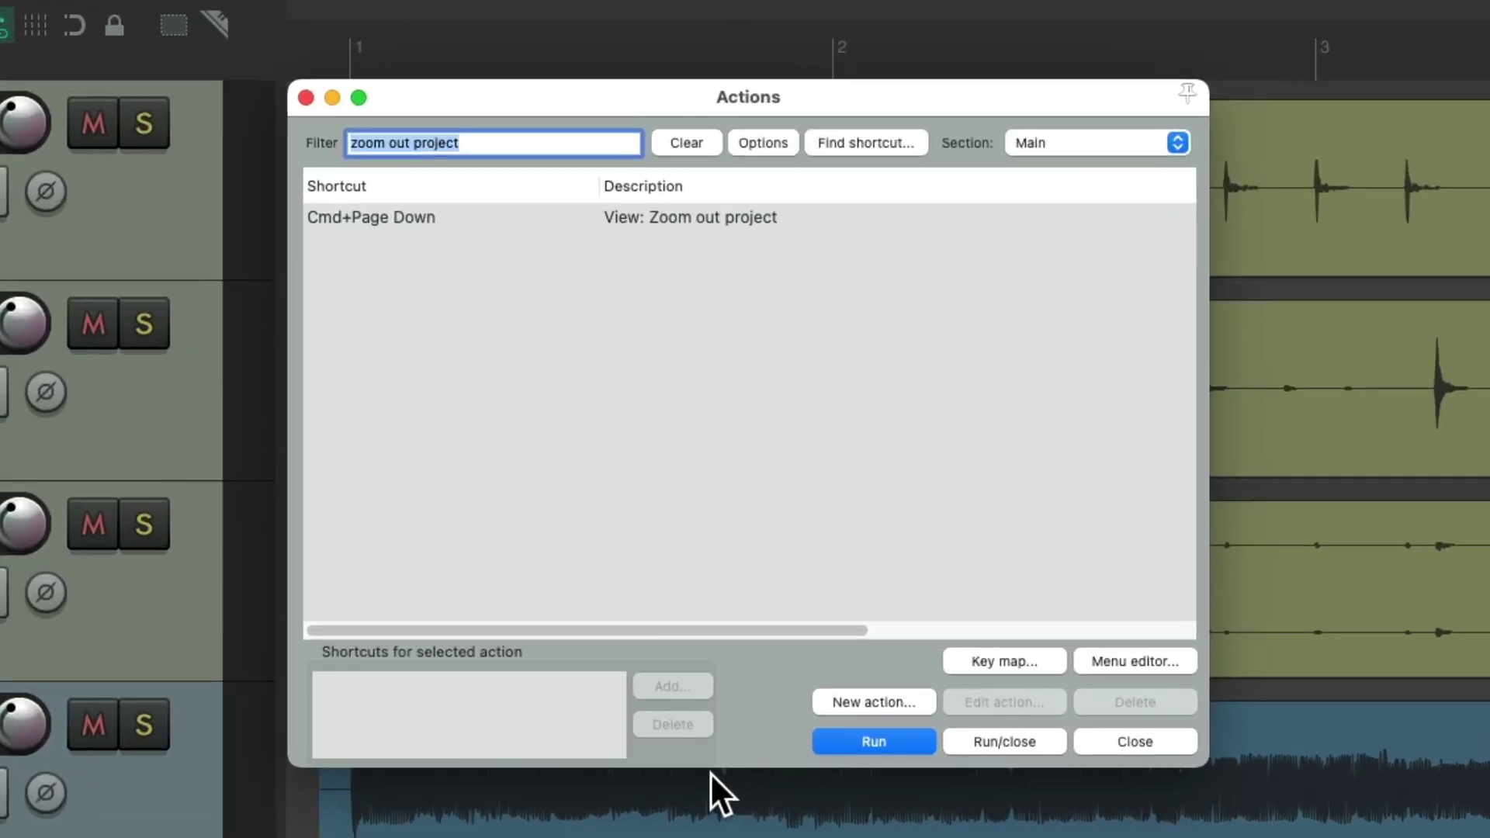
text(sws)
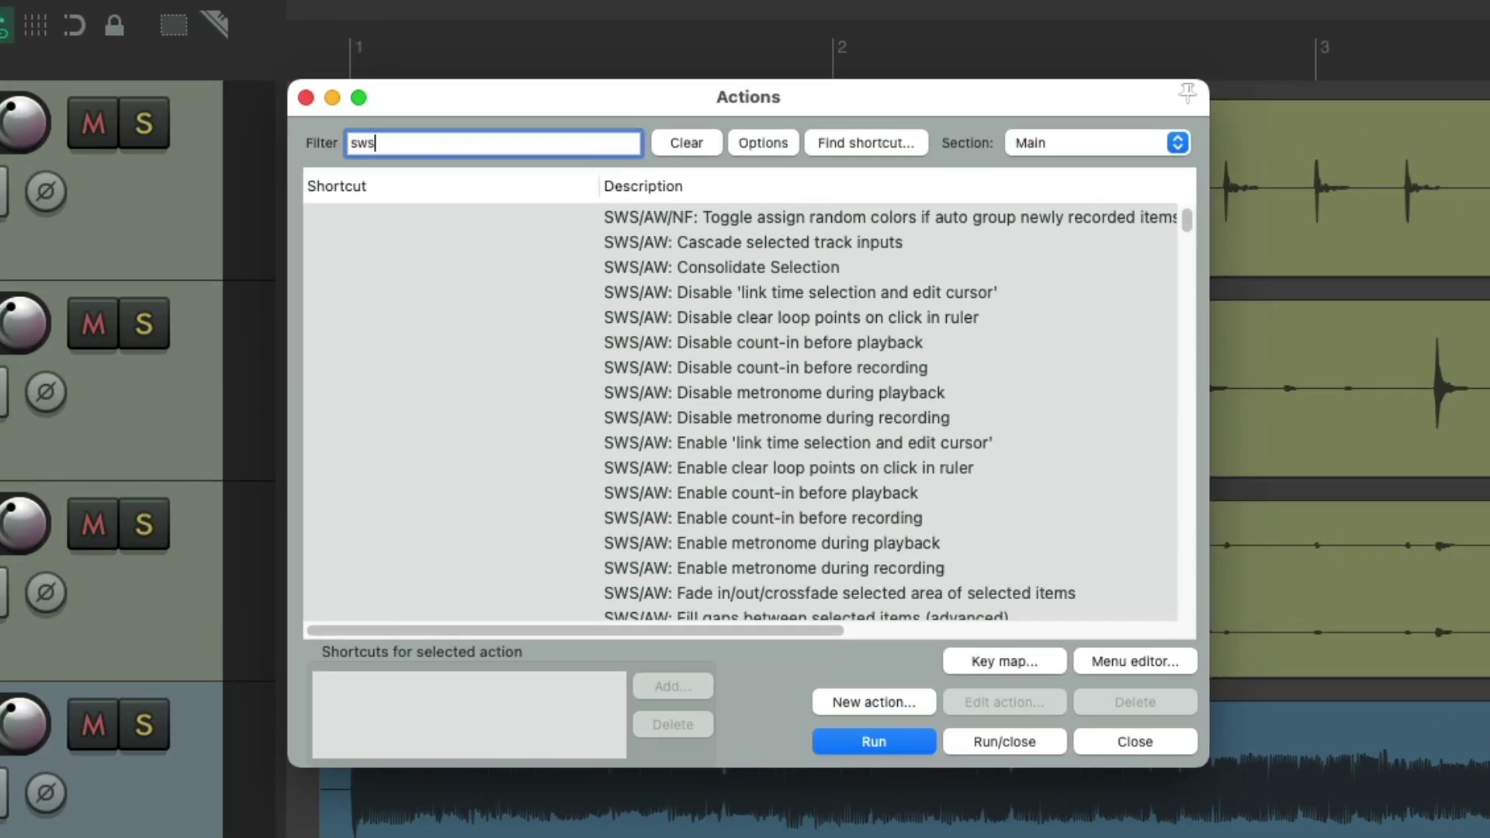
scroll(822, 360, down, 20)
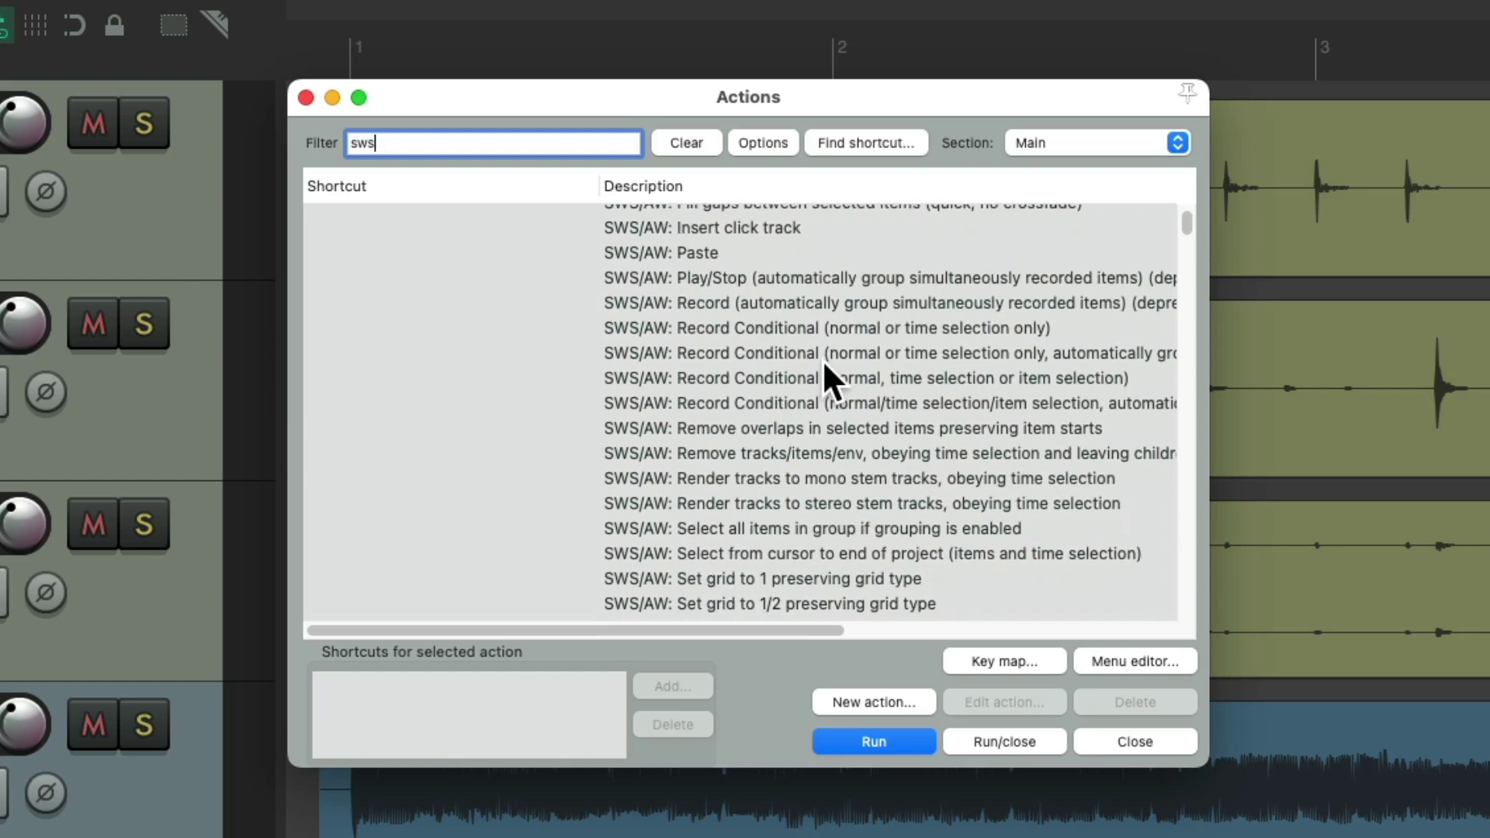
scroll(821, 360, down, 5)
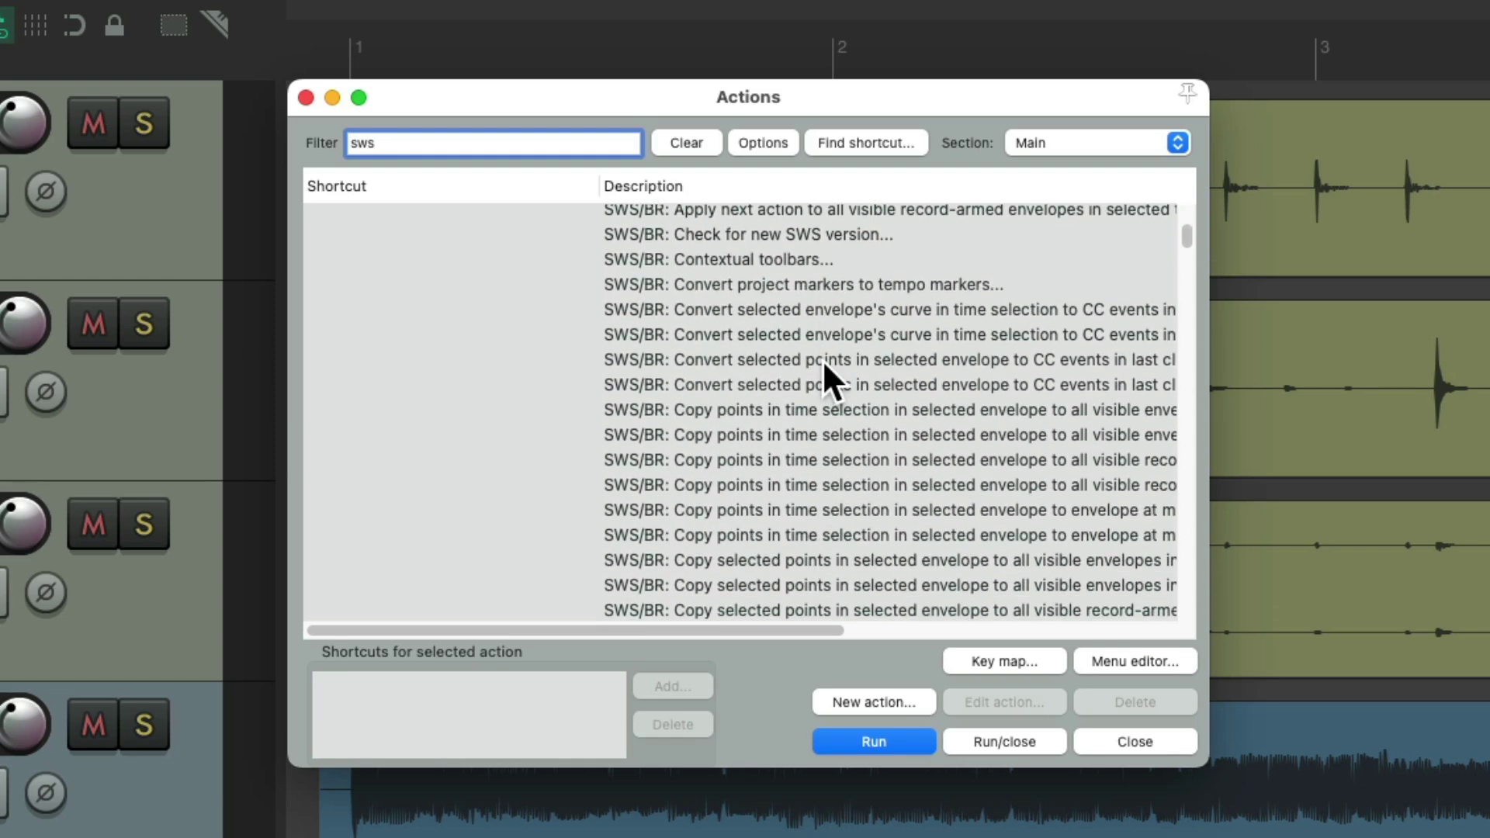
click(698, 146)
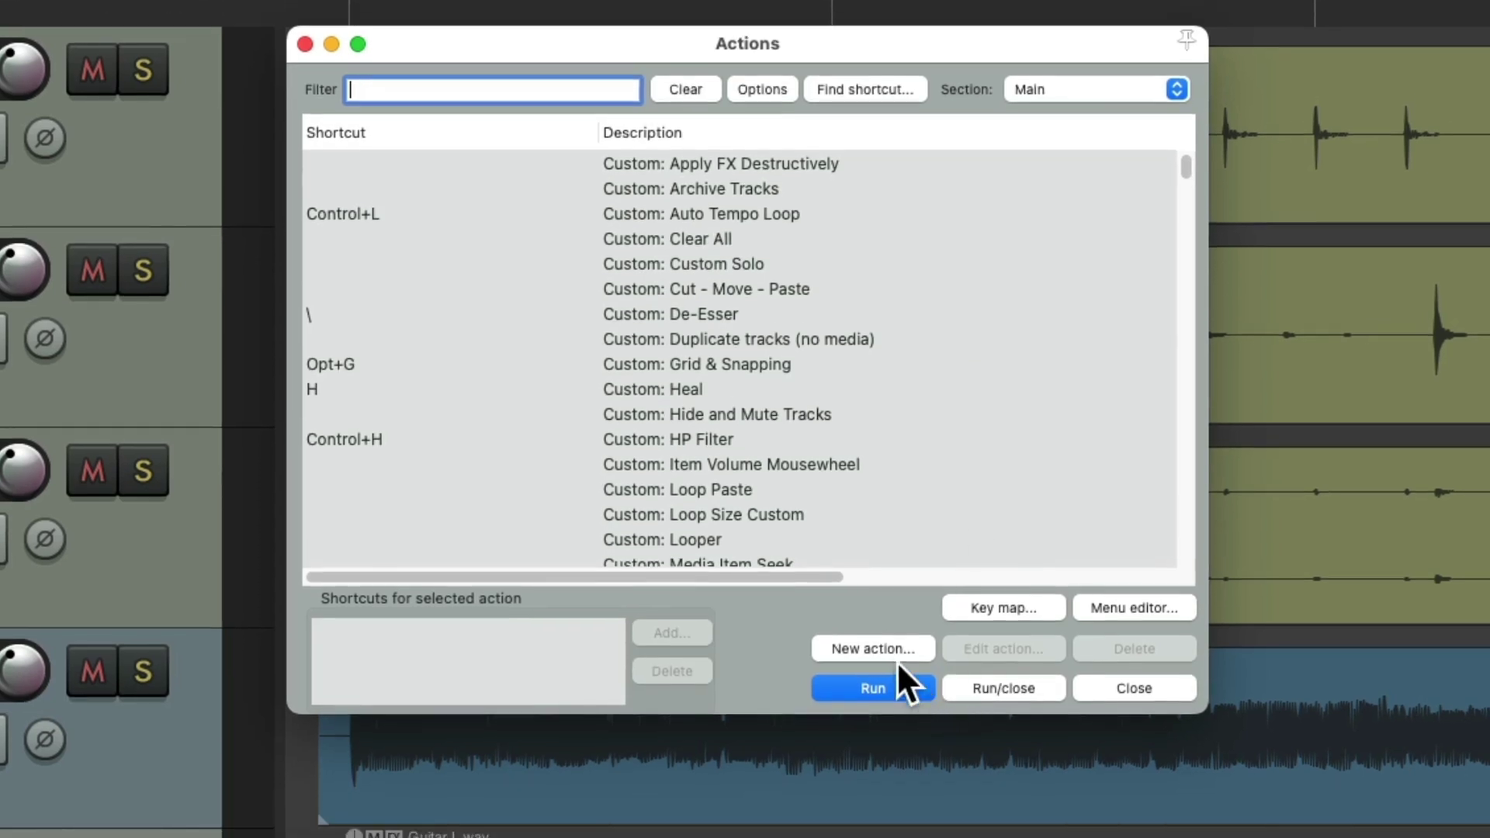
click(891, 644)
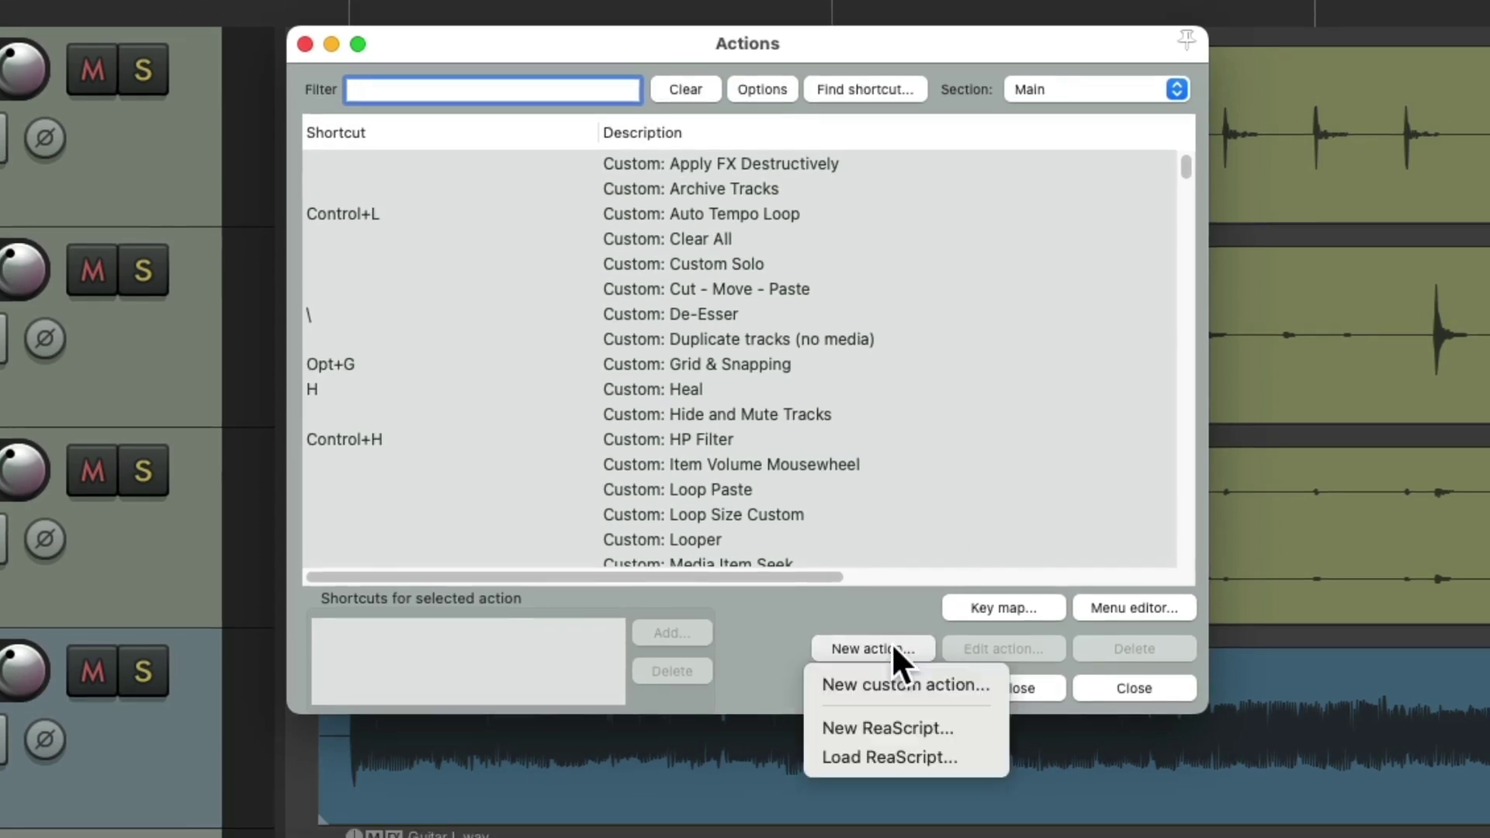
Step: Start a new custom action with Save current track selection and Track: Select all tracks
click(976, 674)
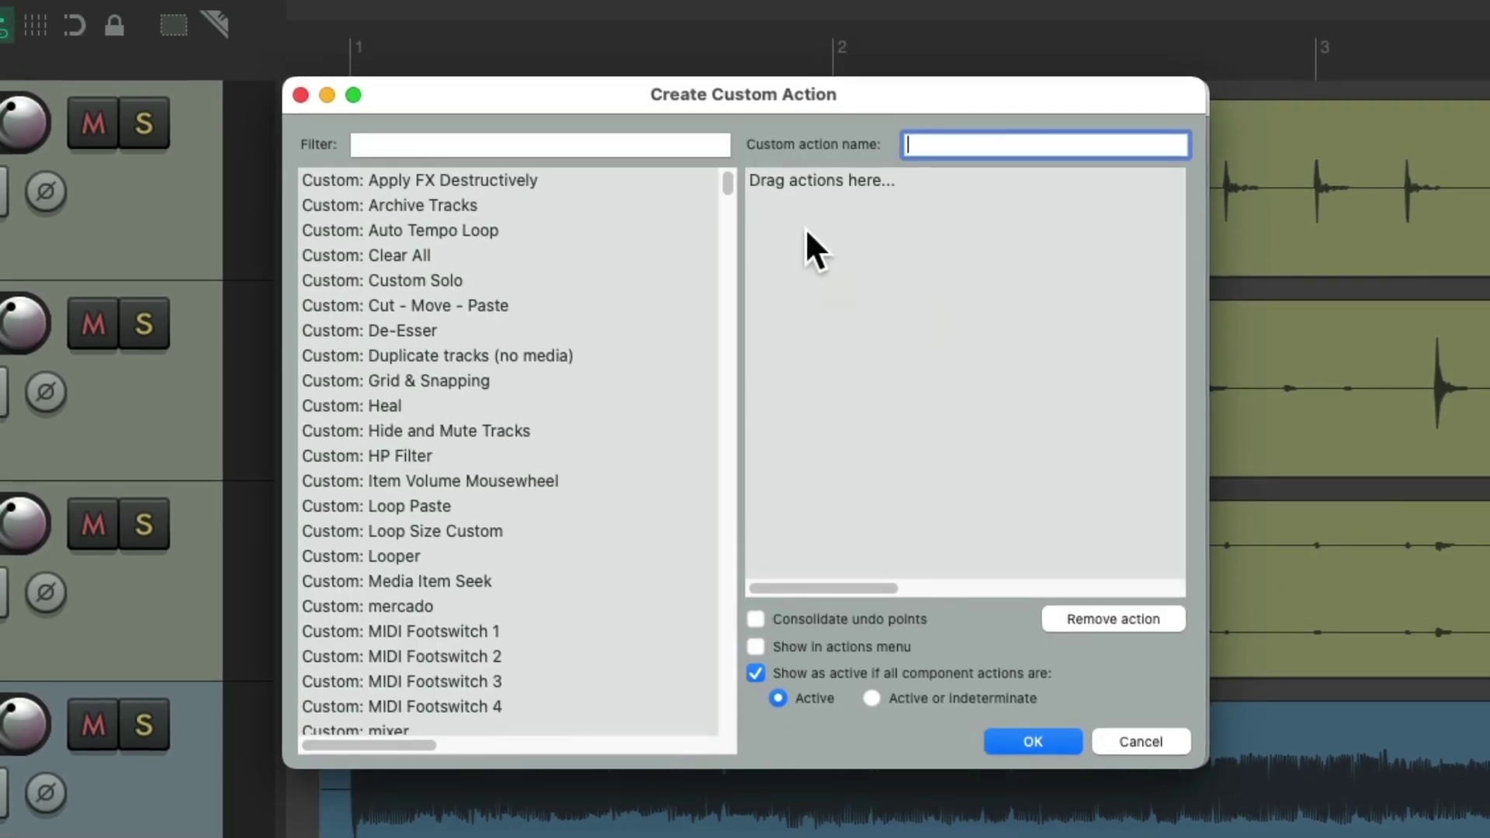
click(626, 145)
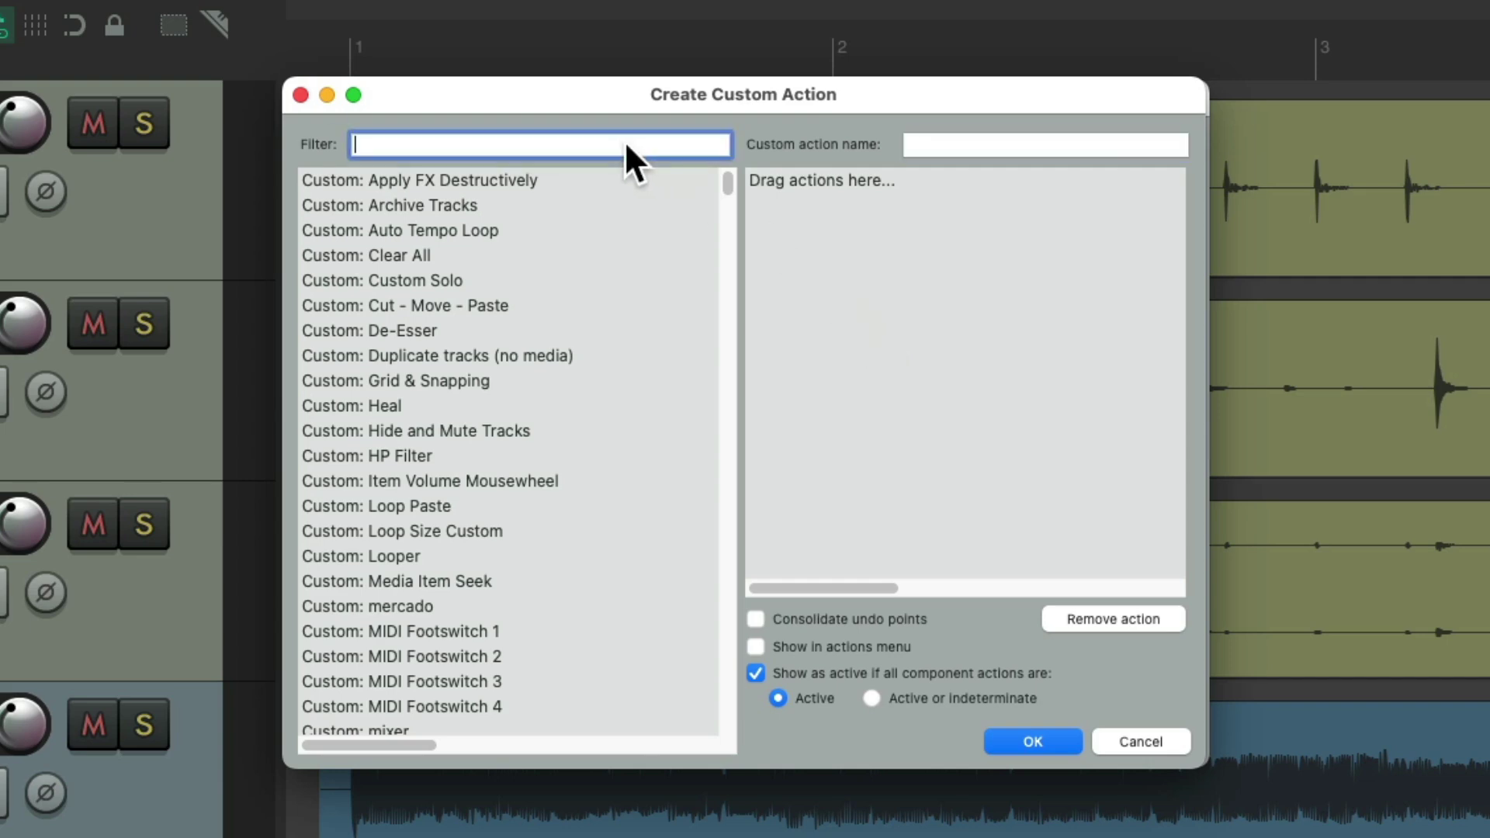
text(save current)
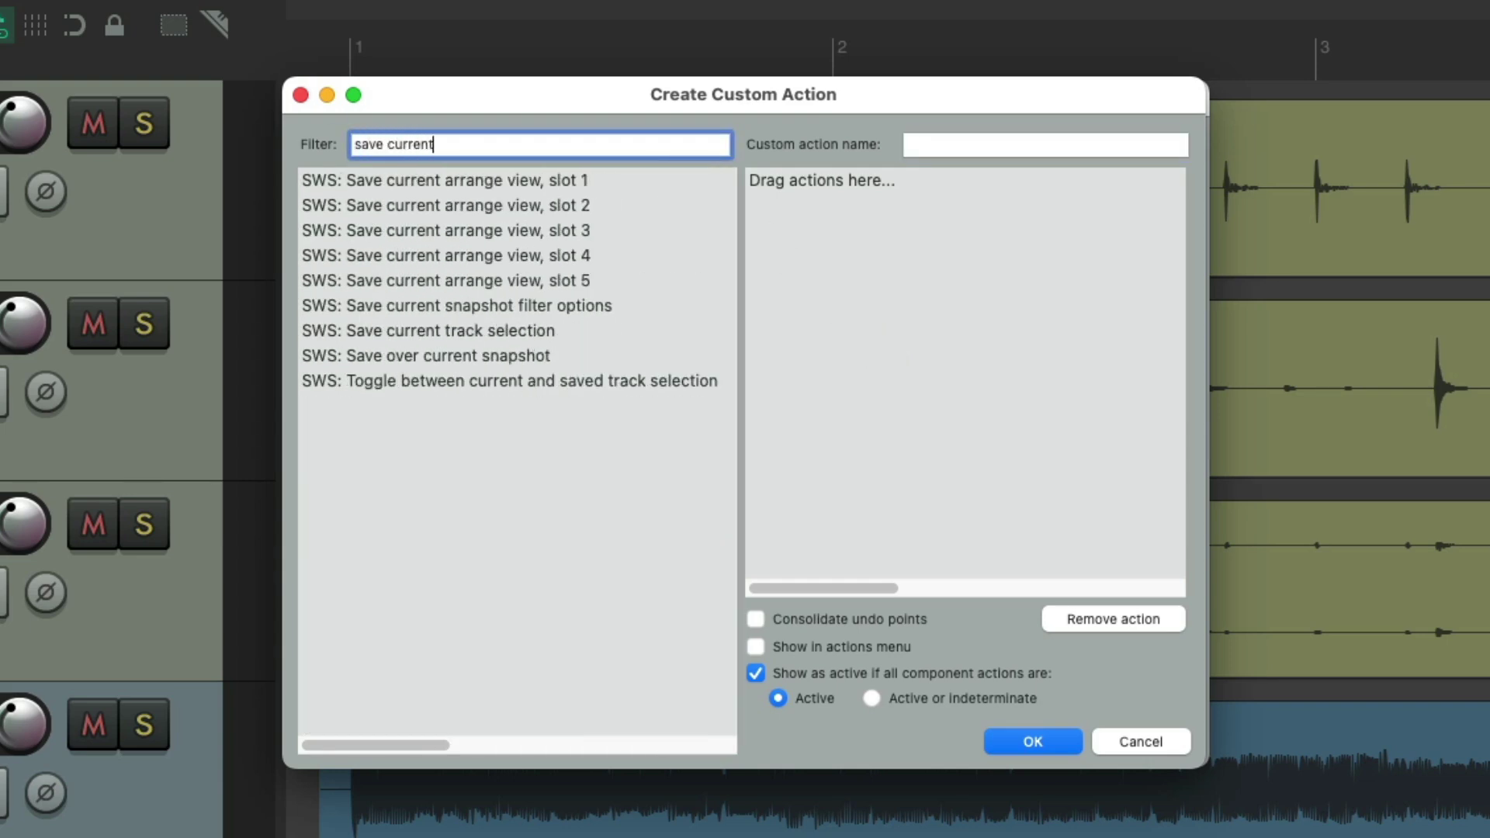
click(602, 330)
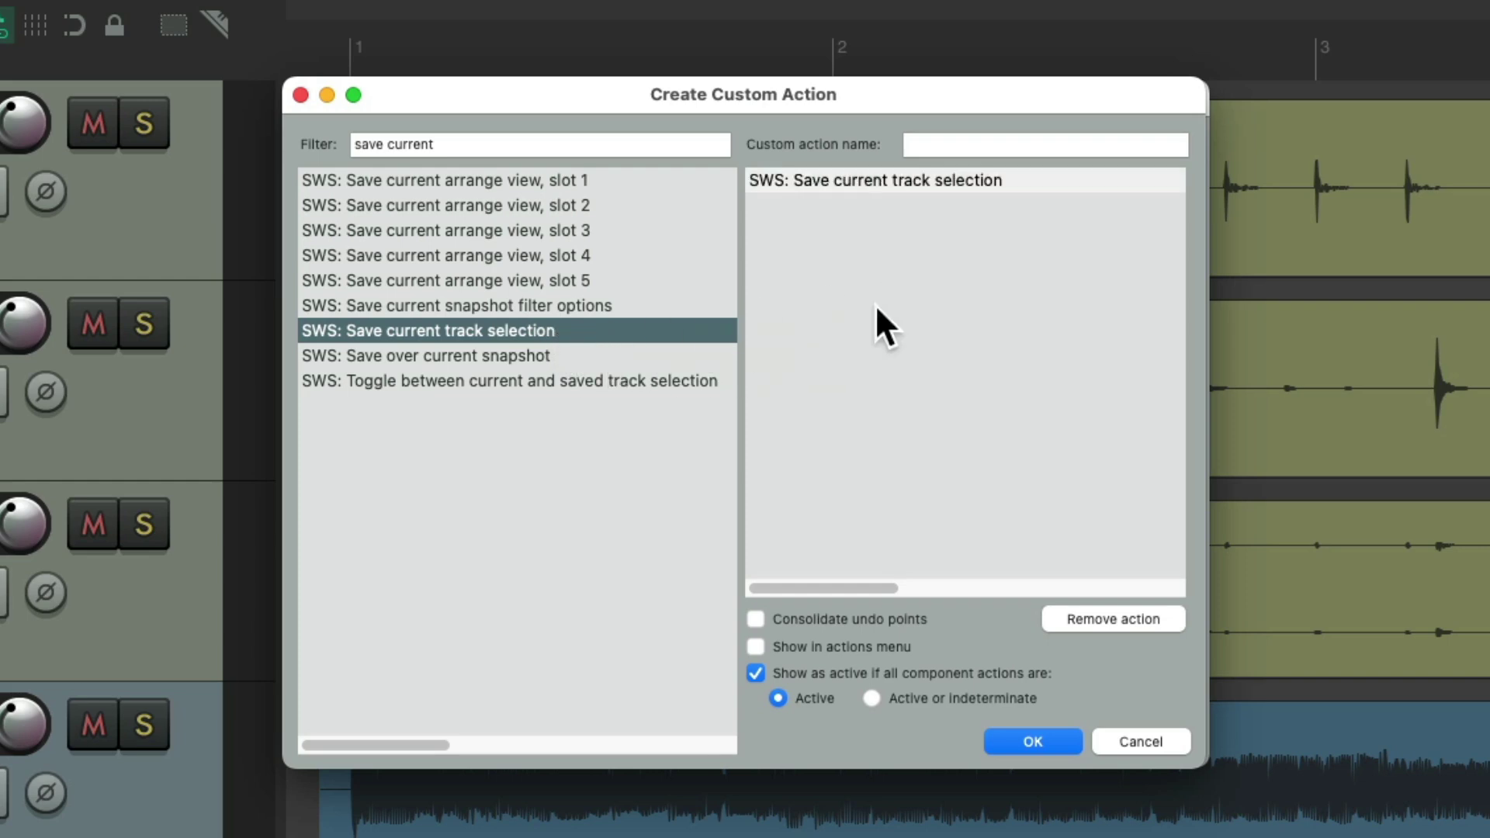
triple_click(566, 144)
text(select )
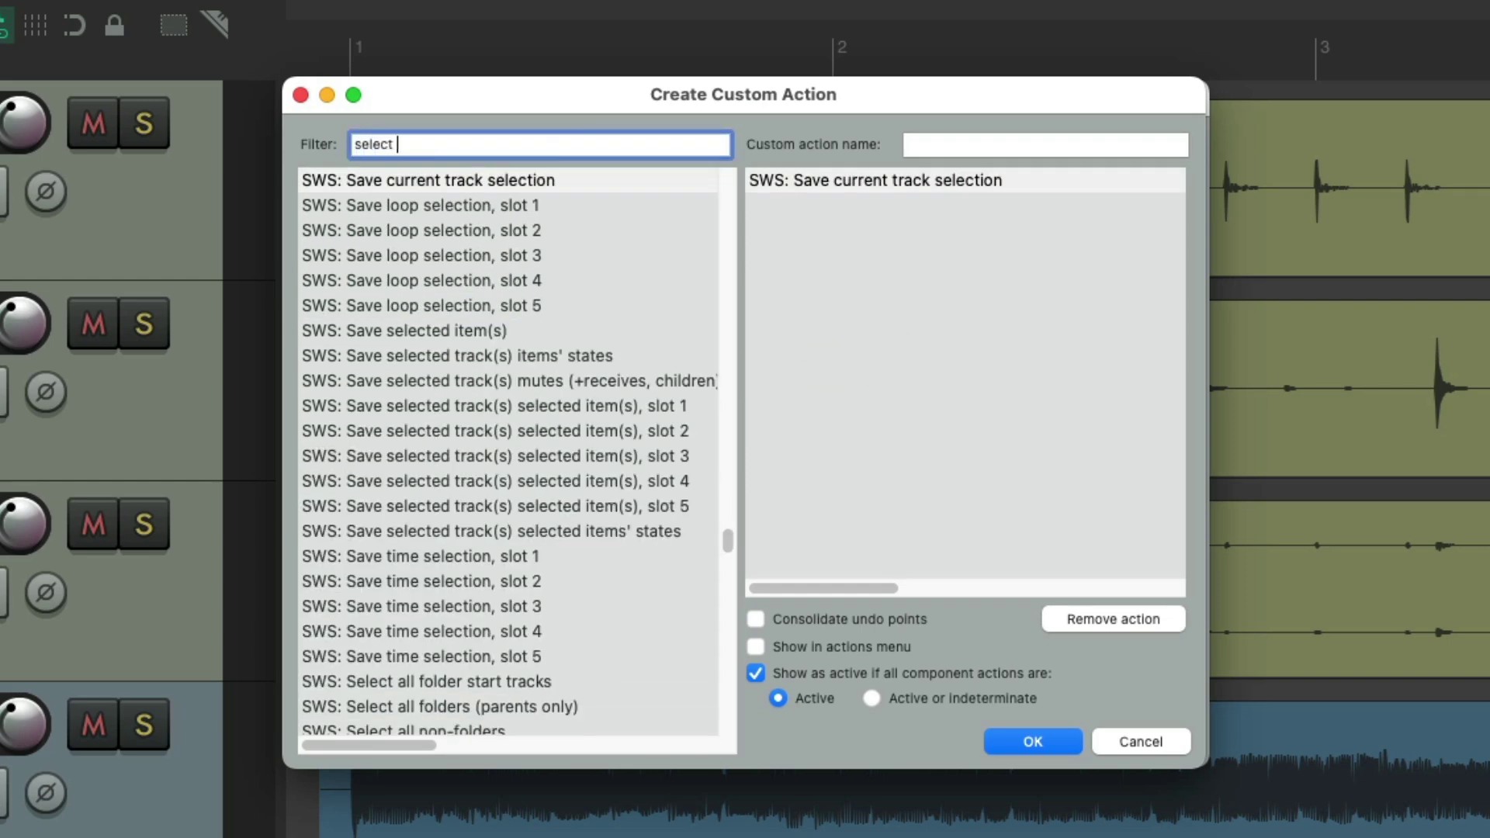
text(all tracks)
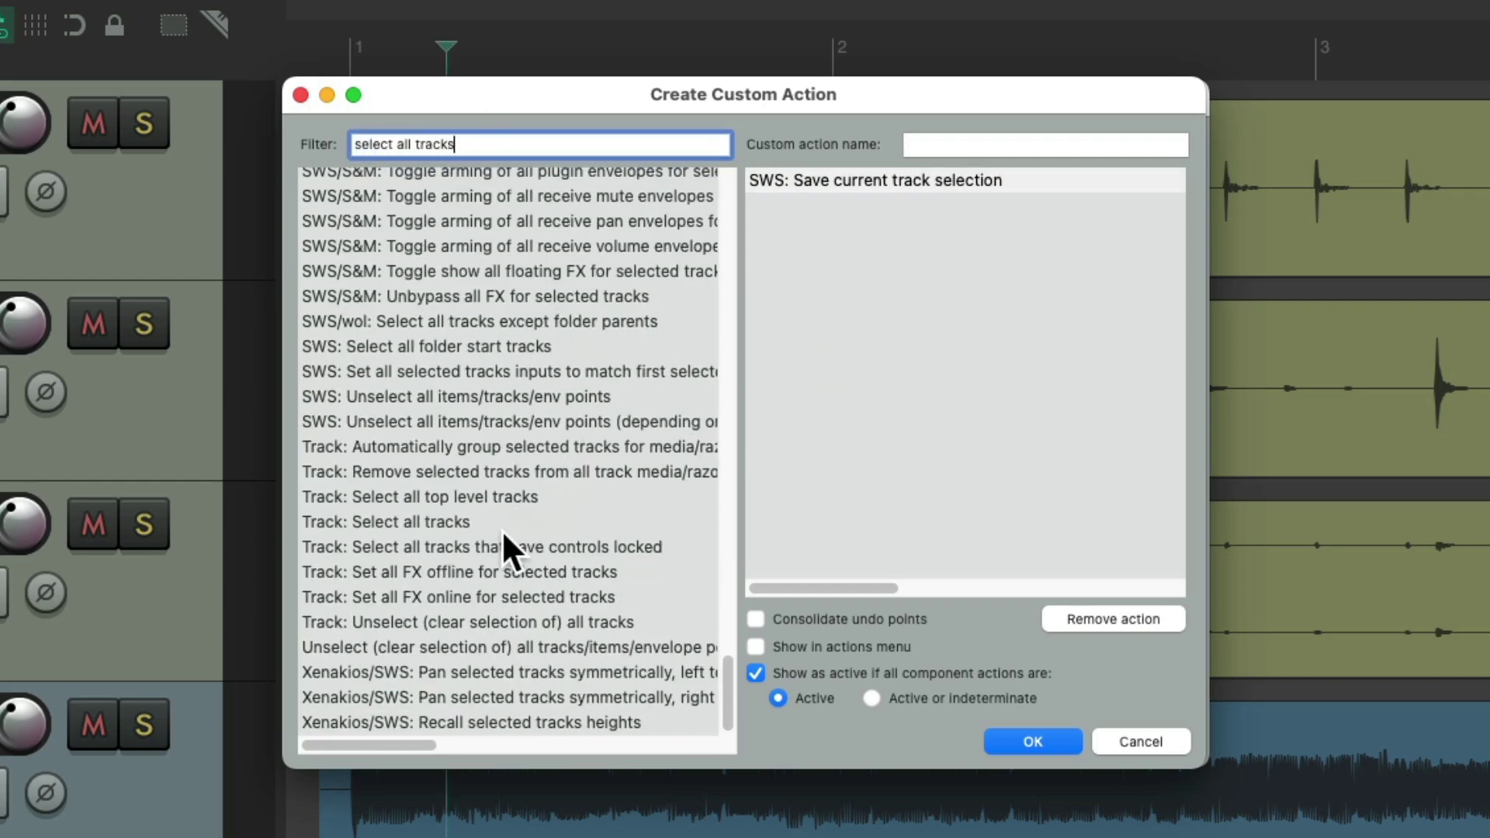
click(467, 523)
drag(458, 520, 935, 373)
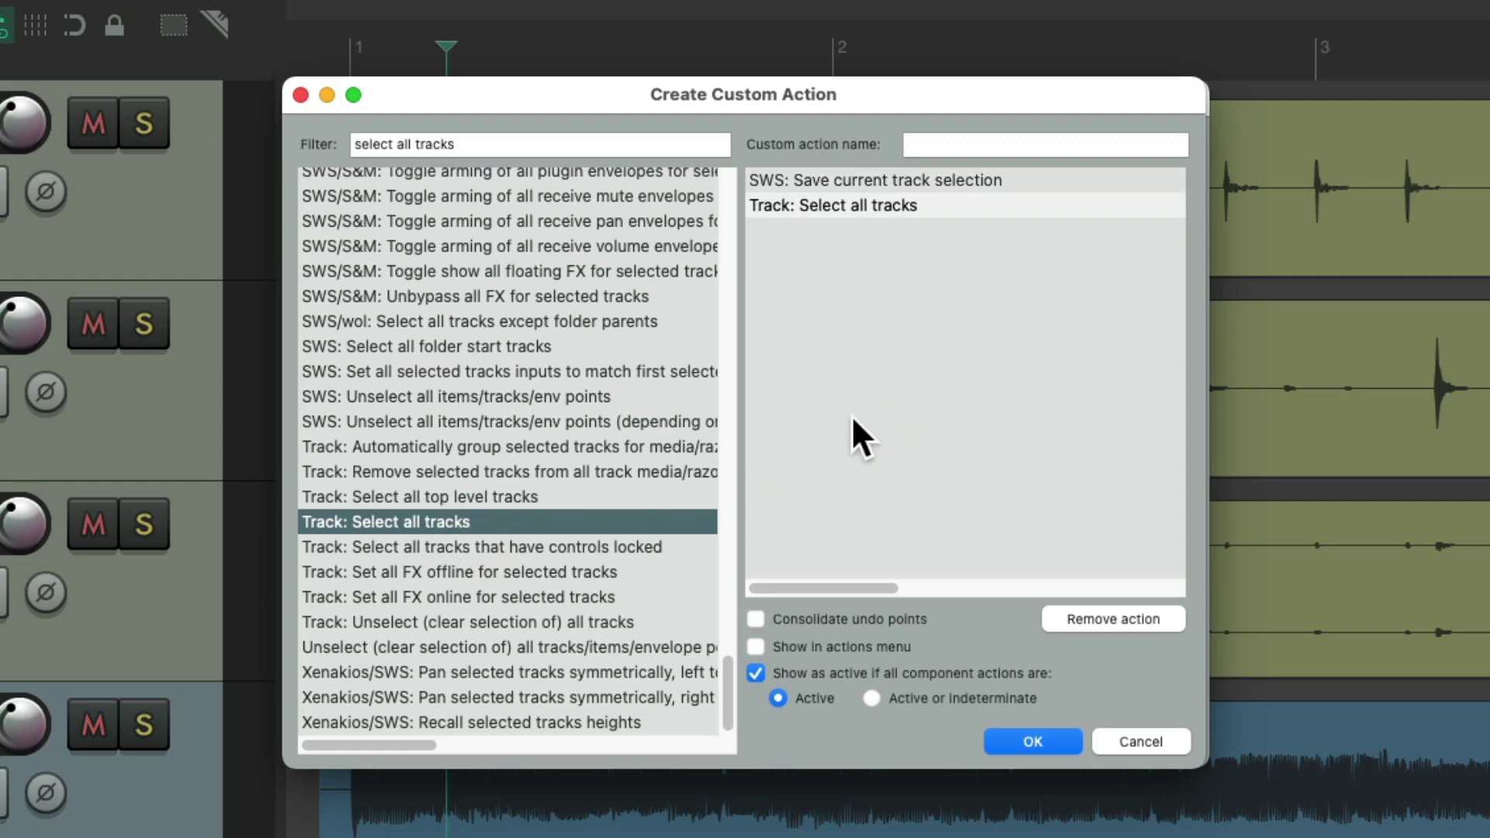
Step: Add Vertical zoom to selected tracks, minimize others, then Restore saved track selection
triple_click(525, 139)
text(vertical zoom to selected tracks)
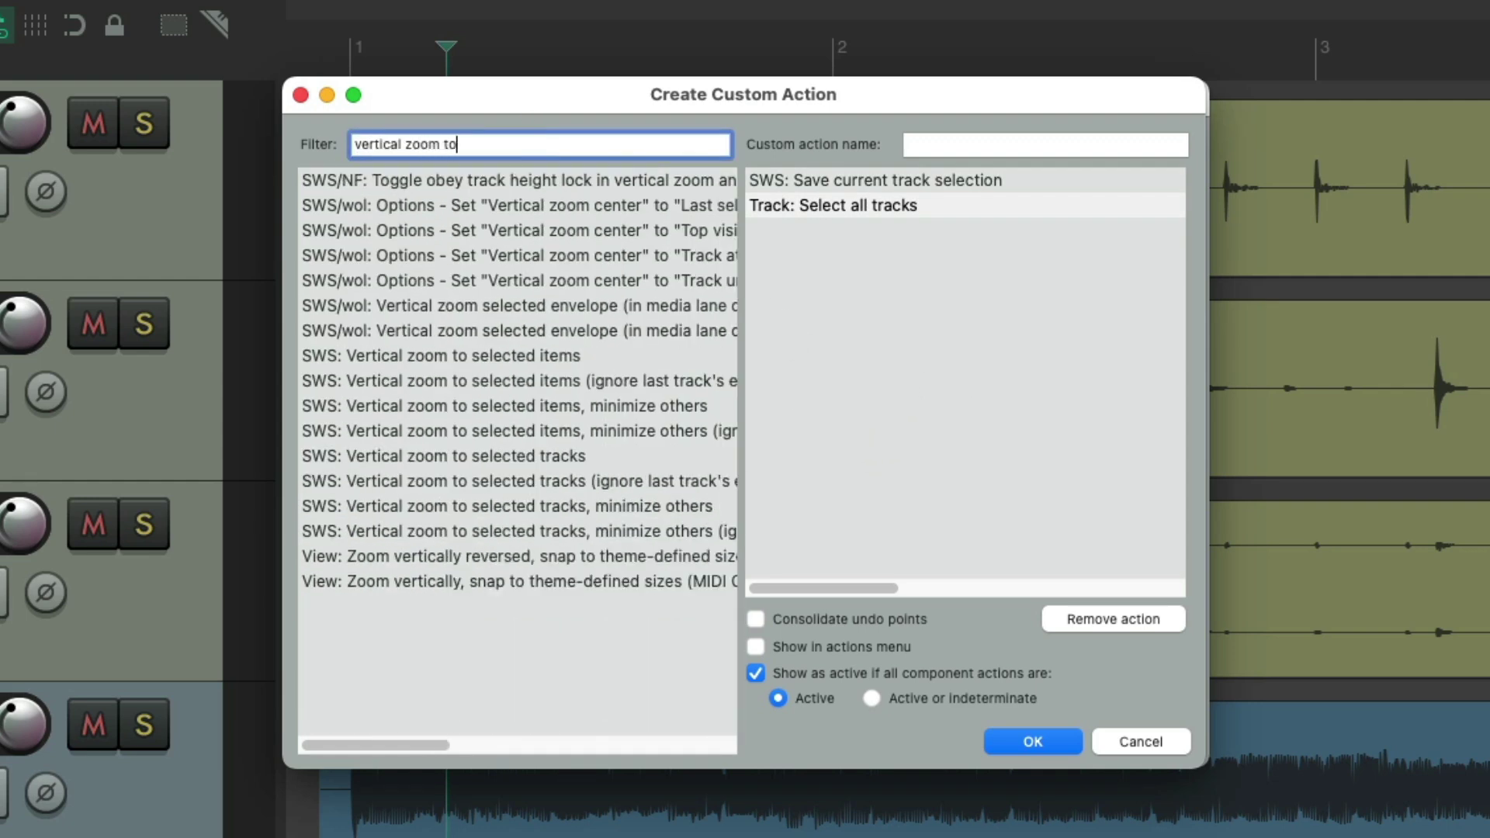
click(584, 230)
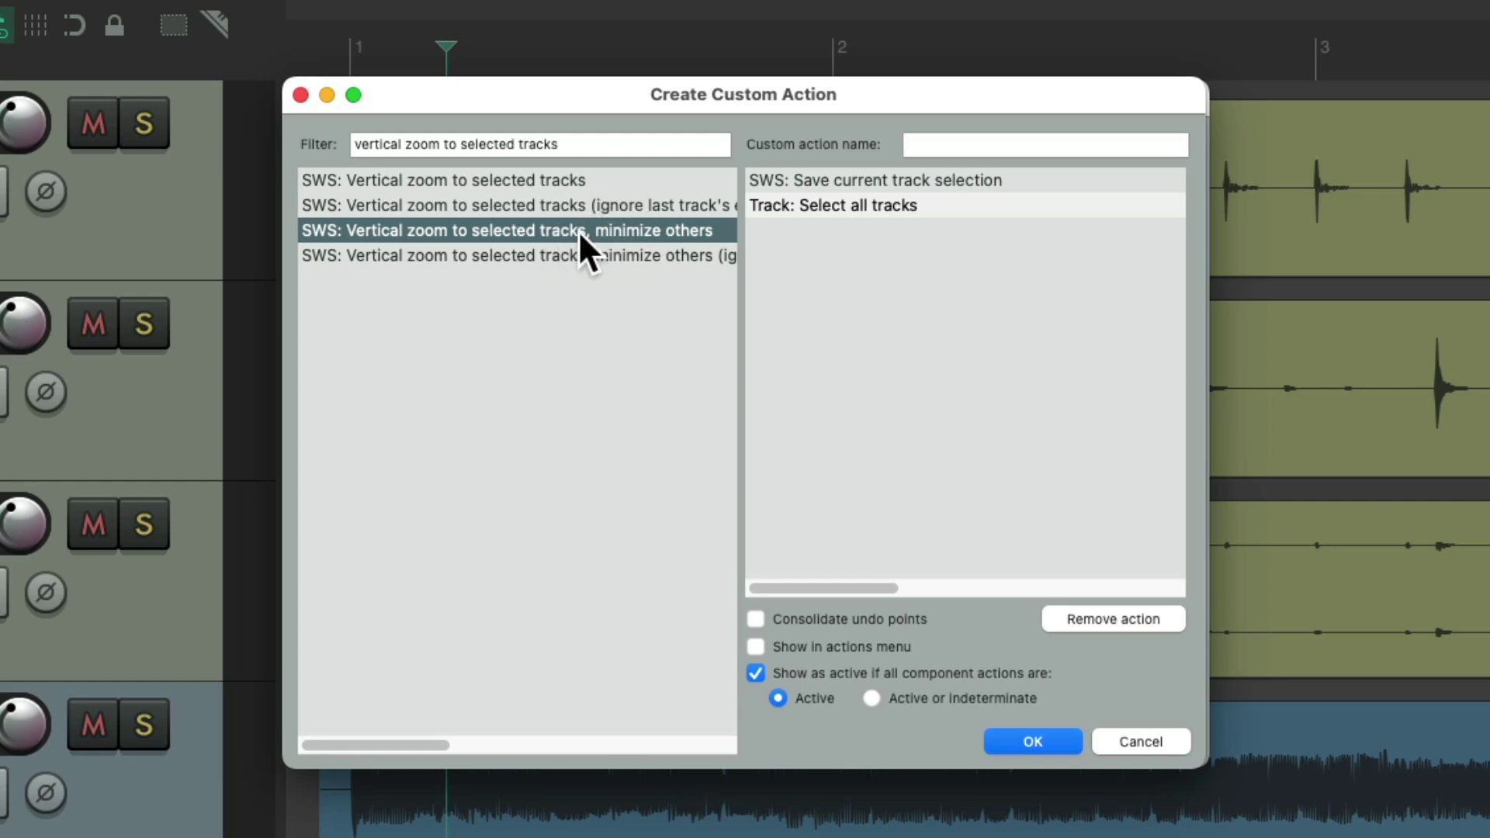
drag(579, 231, 858, 247)
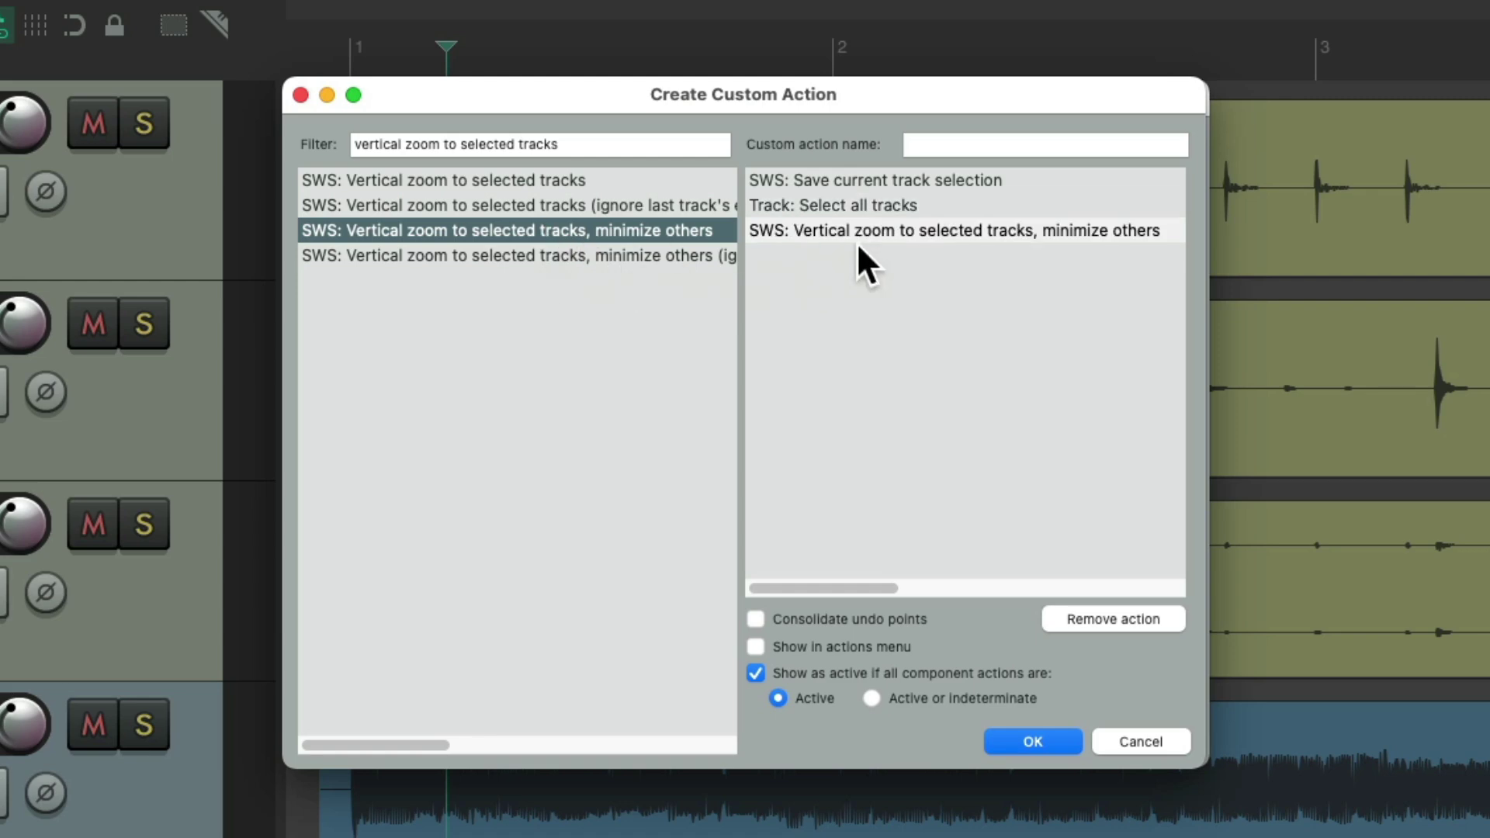
click(591, 146)
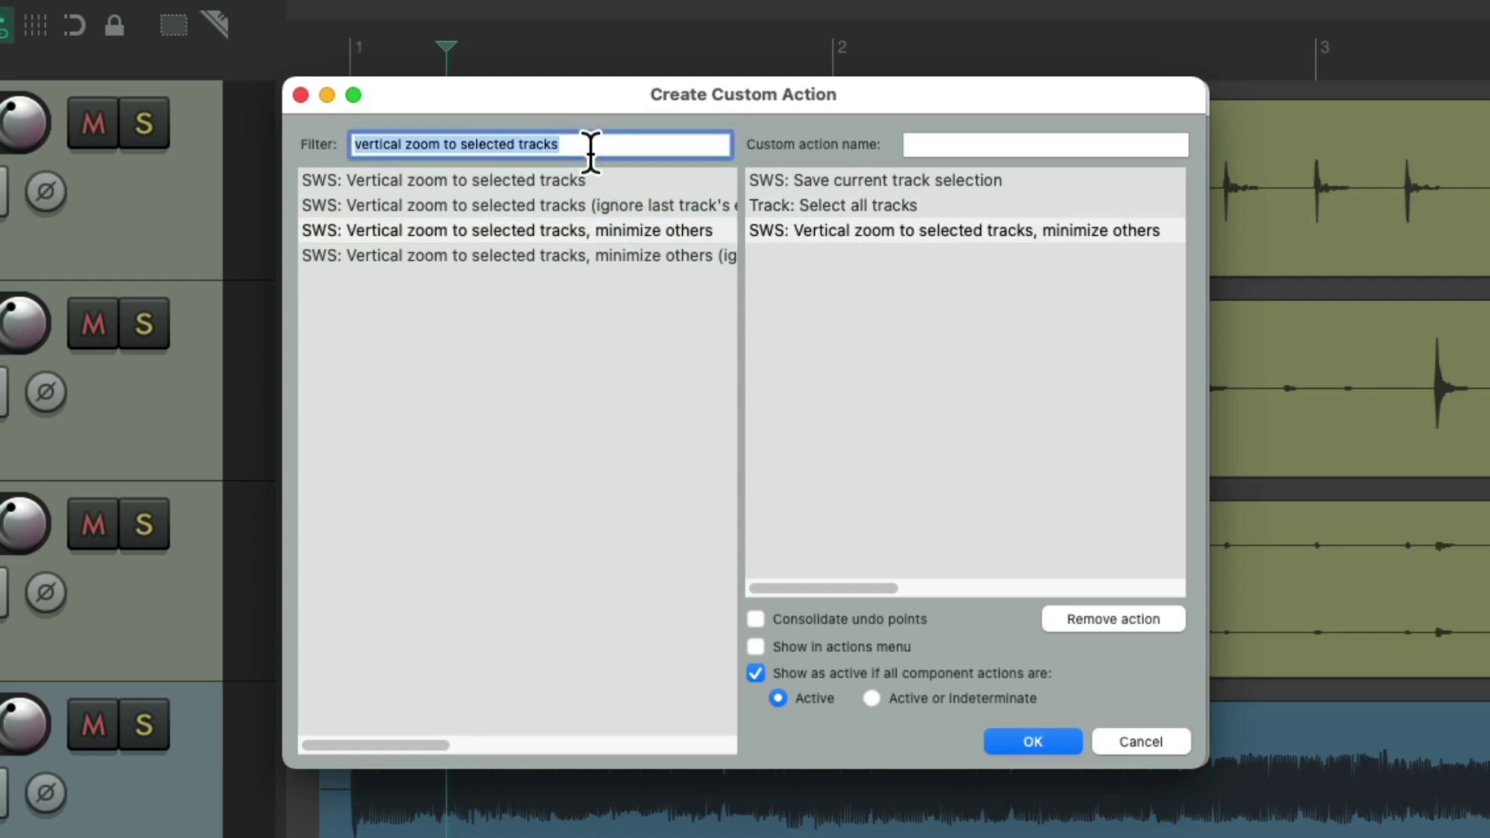
text(re)
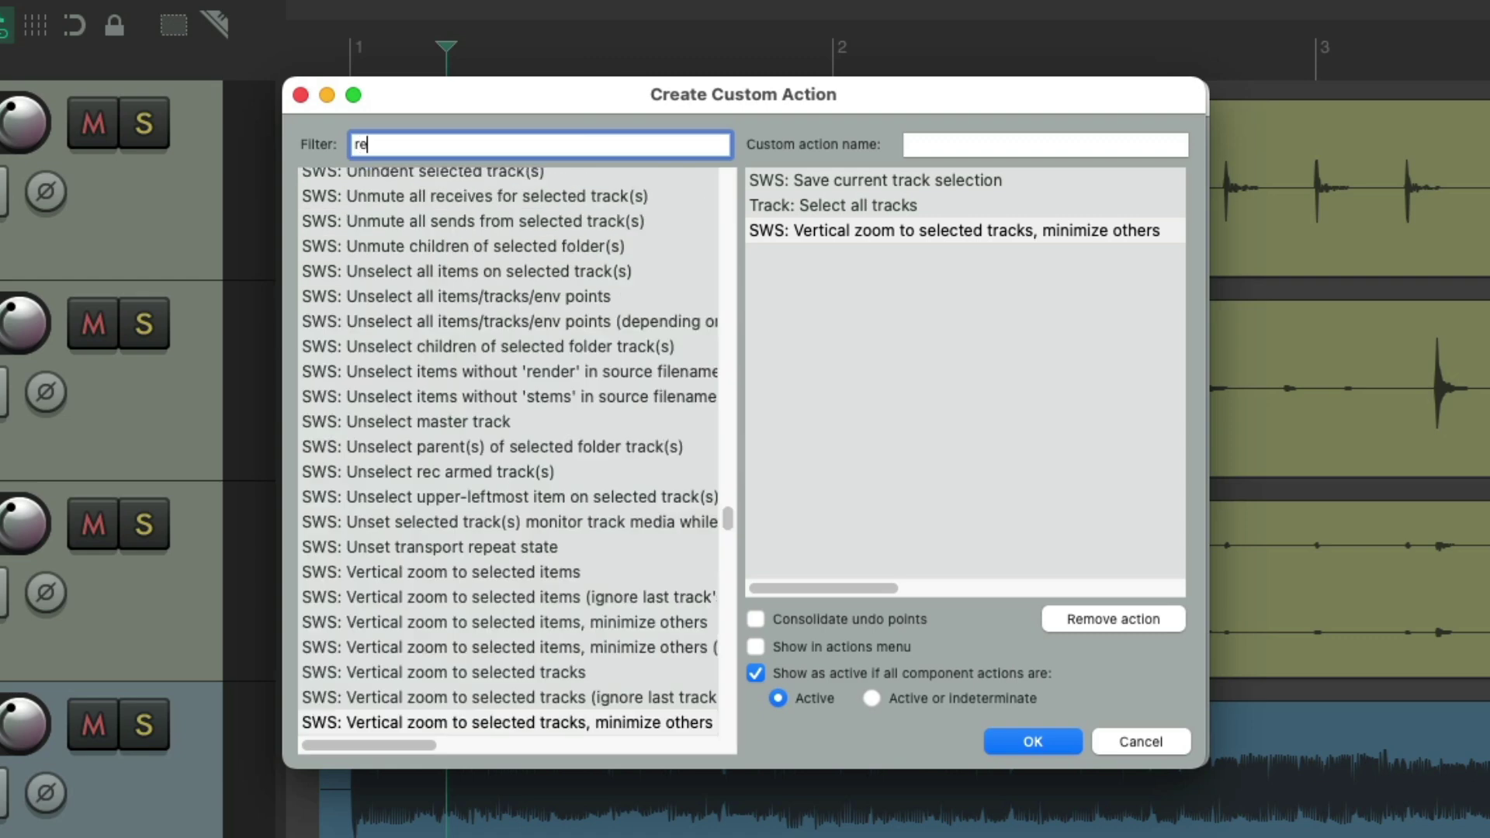
text(store saved track selection)
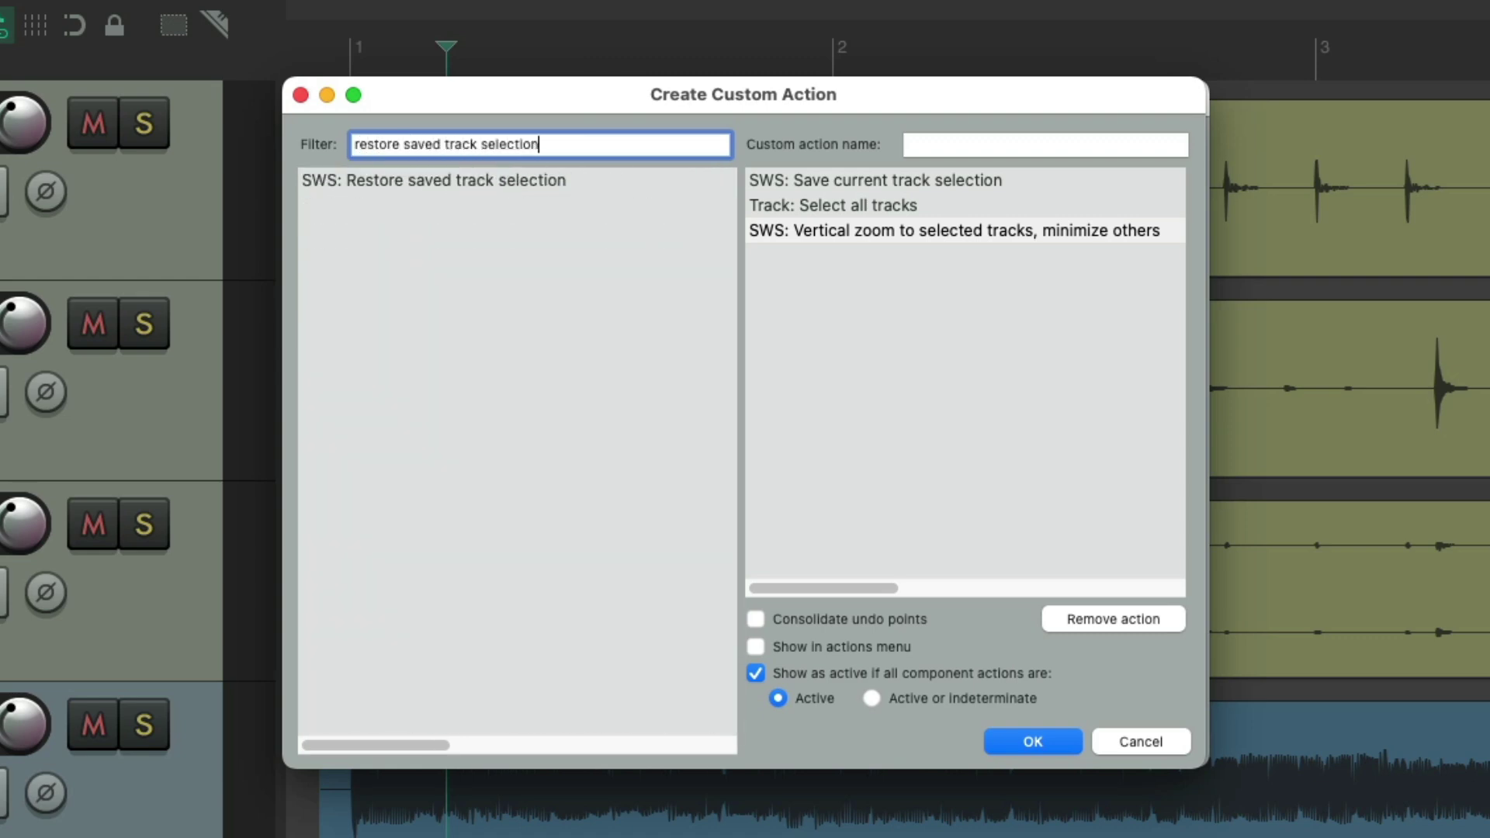
click(660, 180)
drag(583, 178, 857, 295)
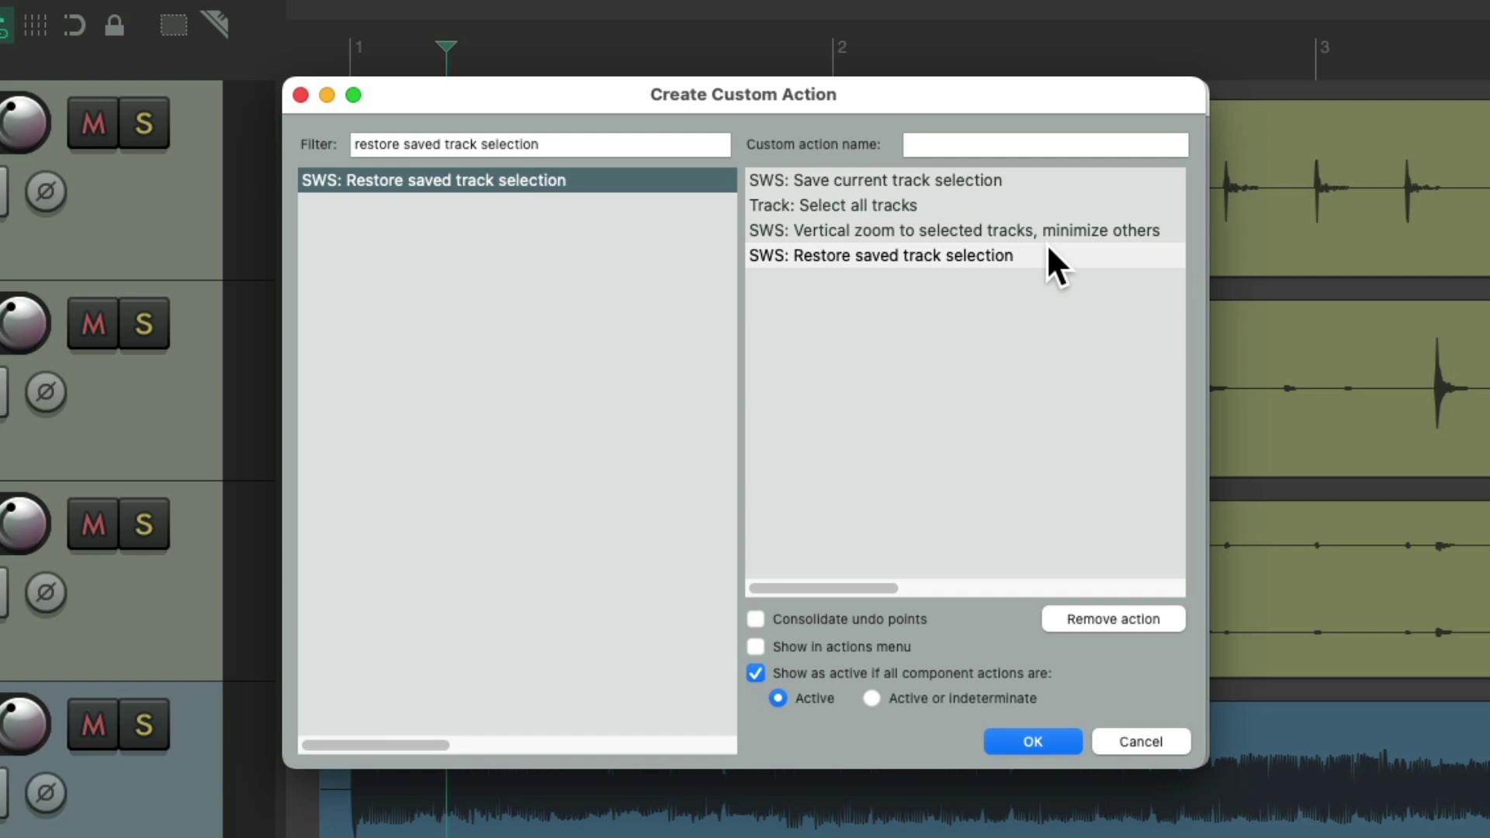
Step: Add View: Zoom out project as the fifth step and name it 'Zoom Out Project Vertical + Horizontal'
click(612, 136)
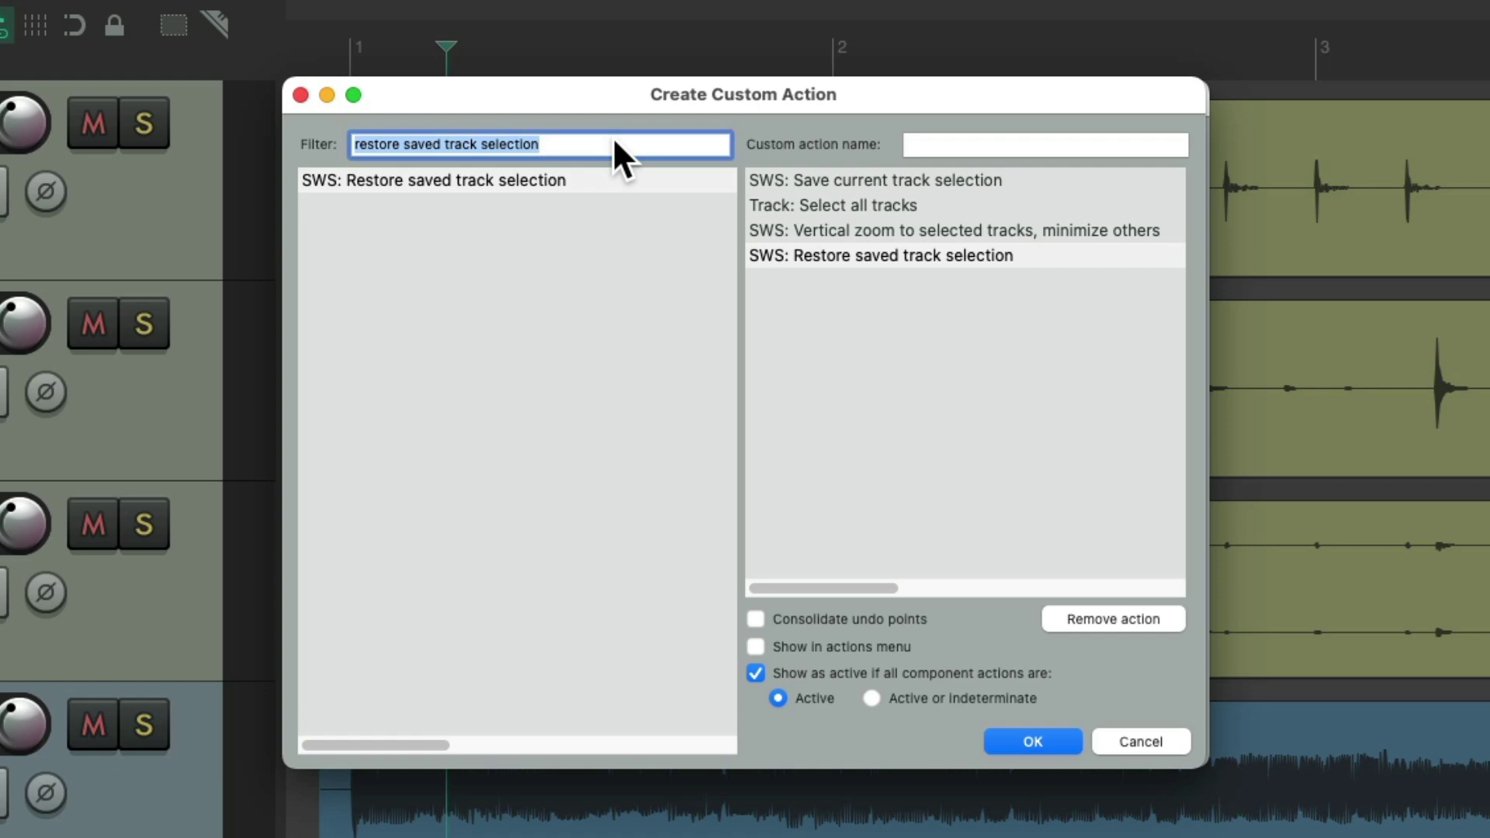
text(zoom out project)
drag(543, 179, 752, 299)
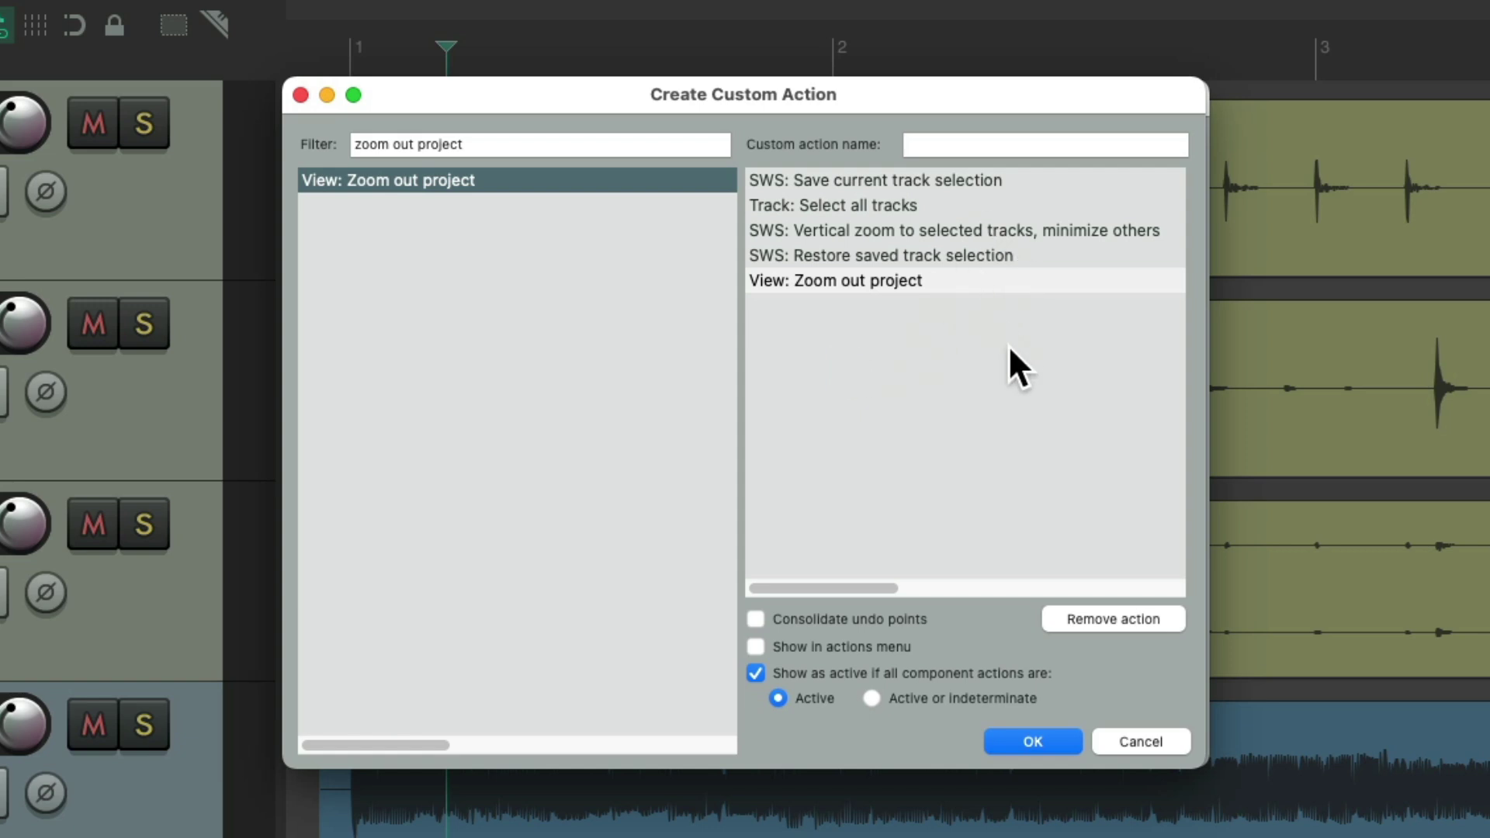
click(1007, 141)
text(Zoom Out Project Vertical + Horizontal)
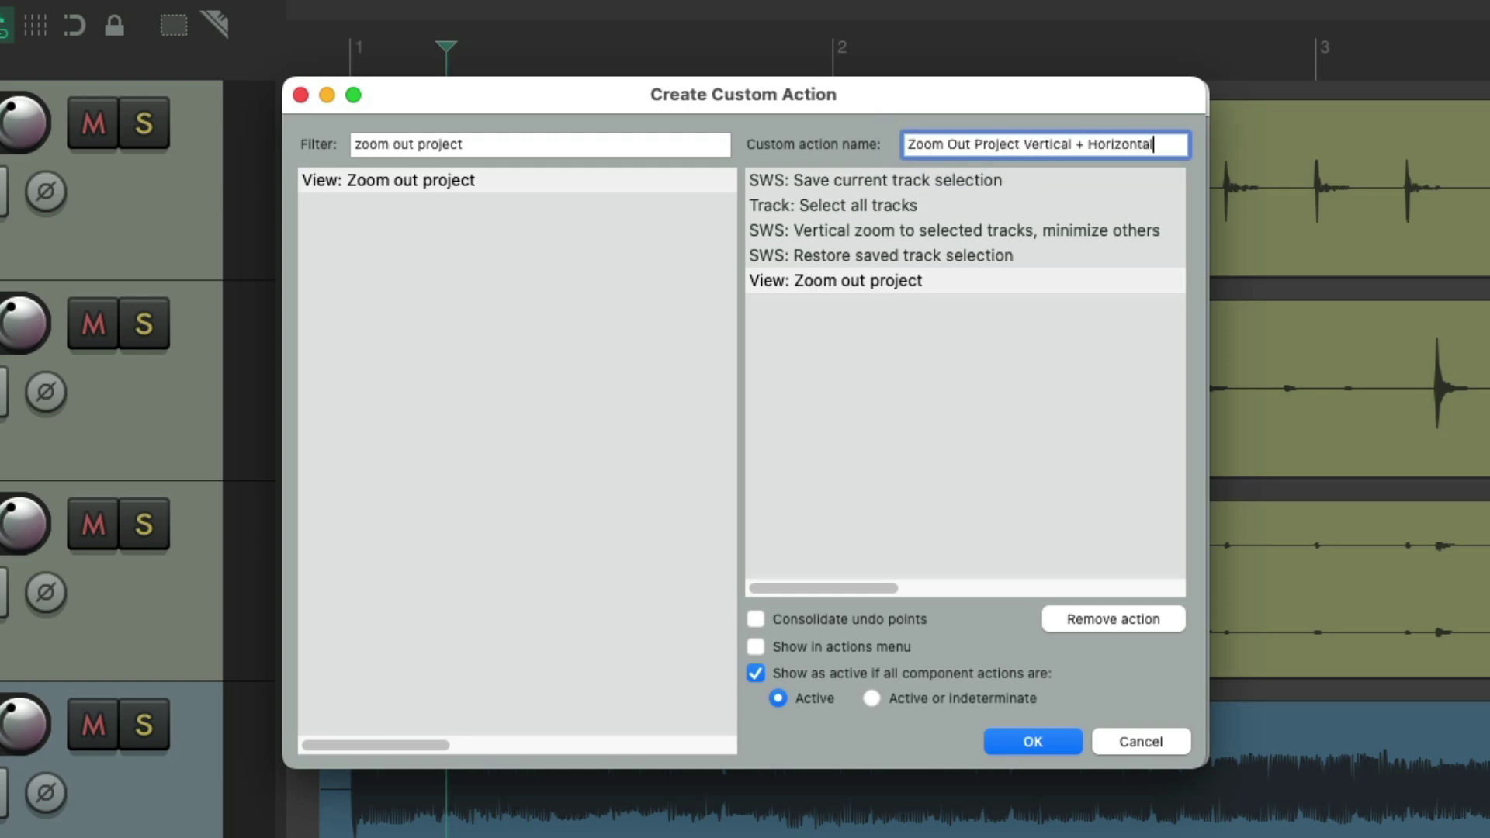
Step: Save the custom action and select Zoom Out Project Vertical + Horizontal in the action list
click(1032, 741)
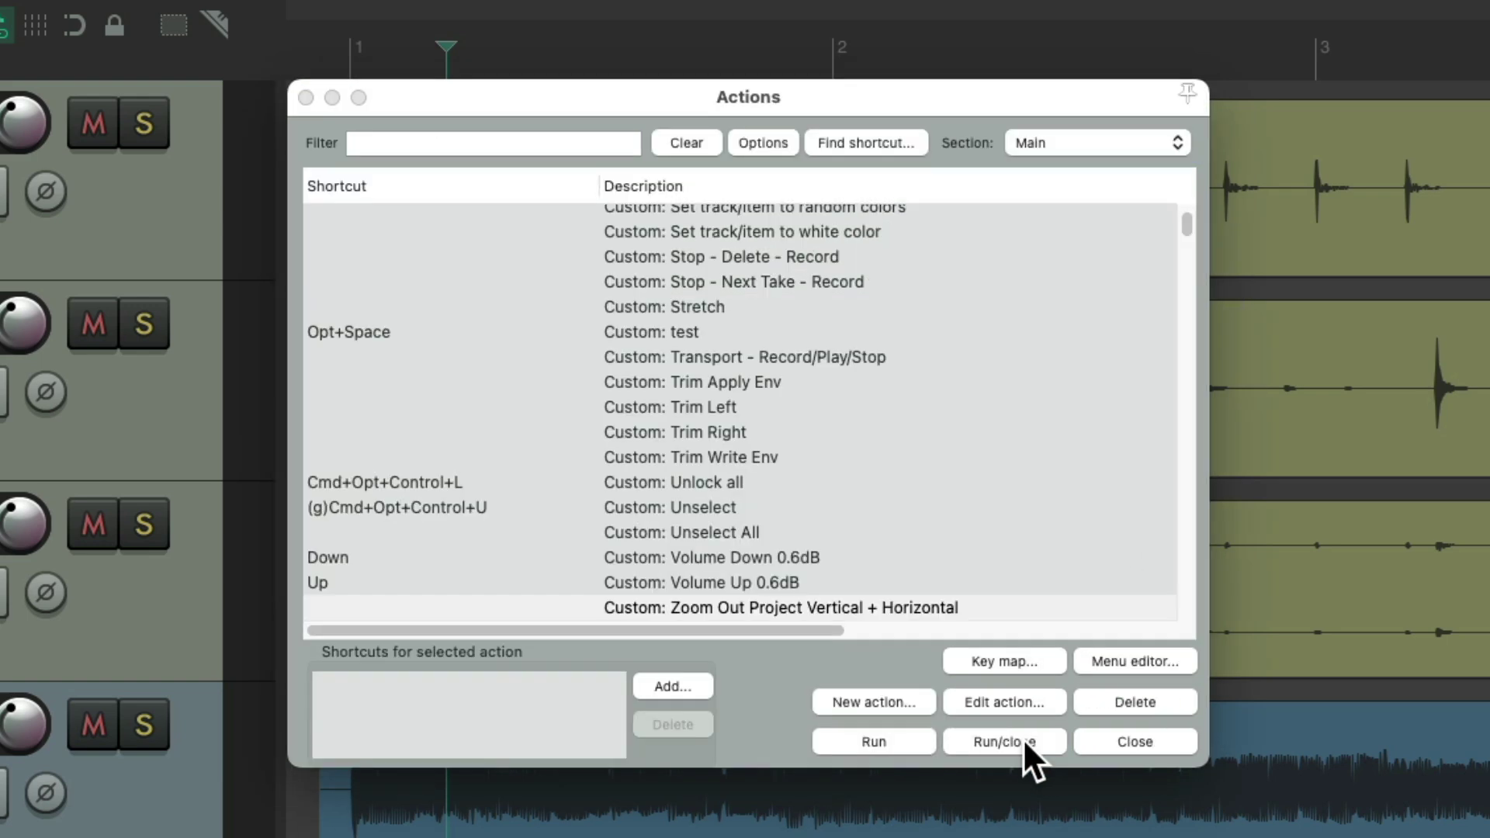
scroll(938, 446, down, 5)
click(861, 438)
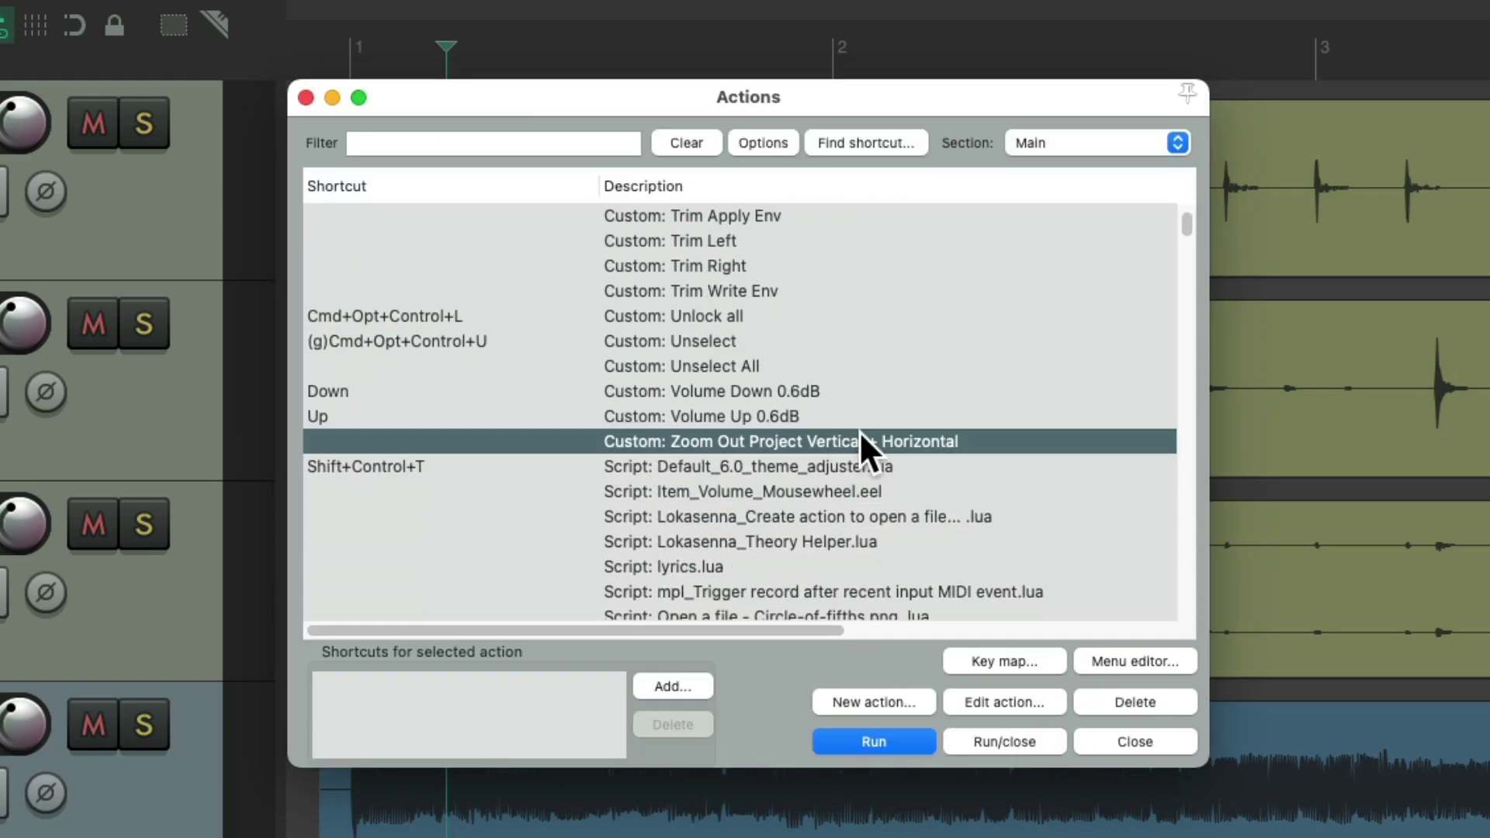
scroll(784, 465, down, 2)
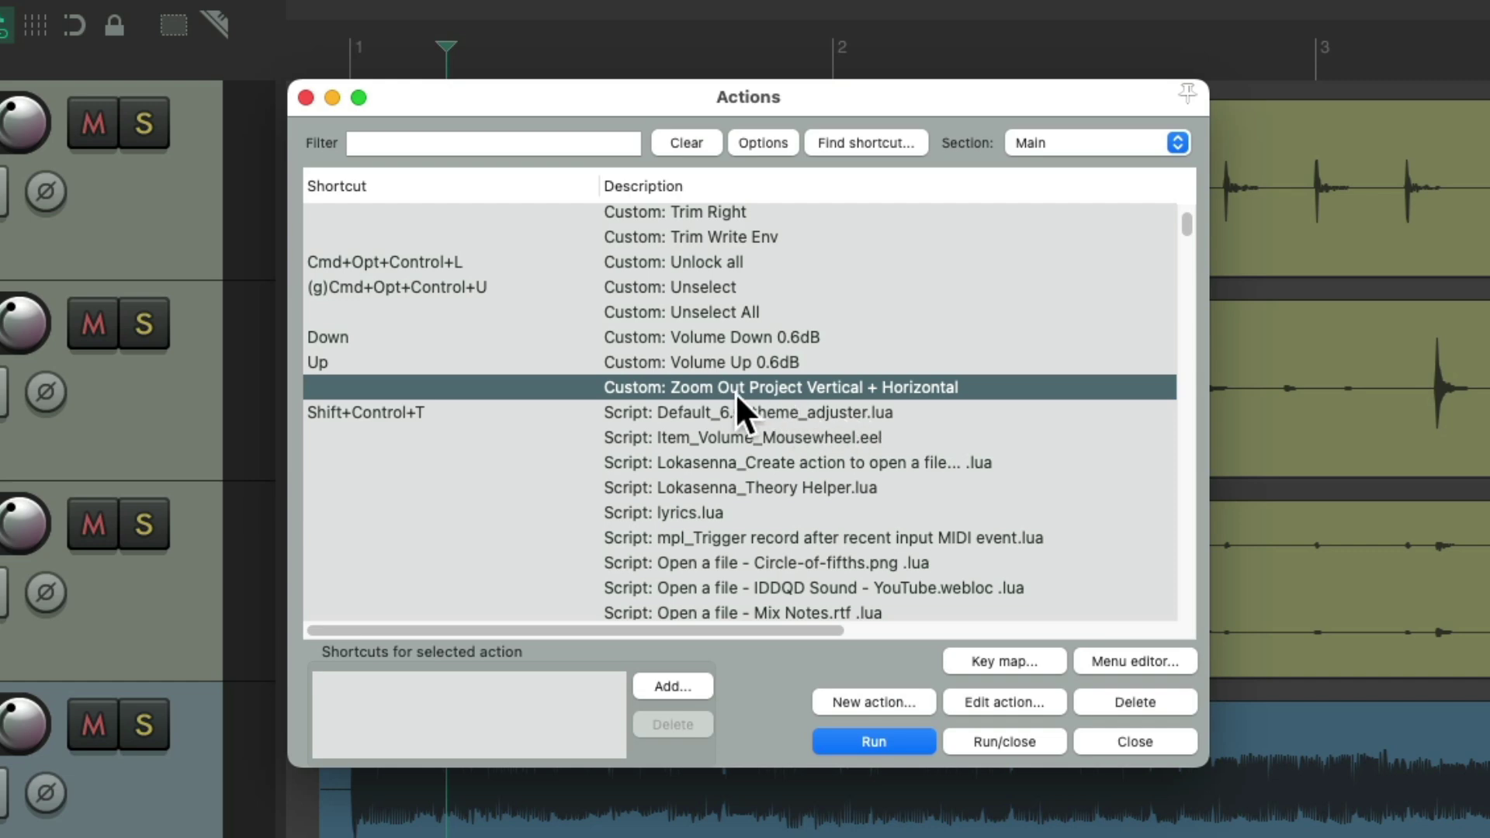
Step: Assign it the Cmd+Shift+Page Down shortcut and close the Actions window
click(660, 686)
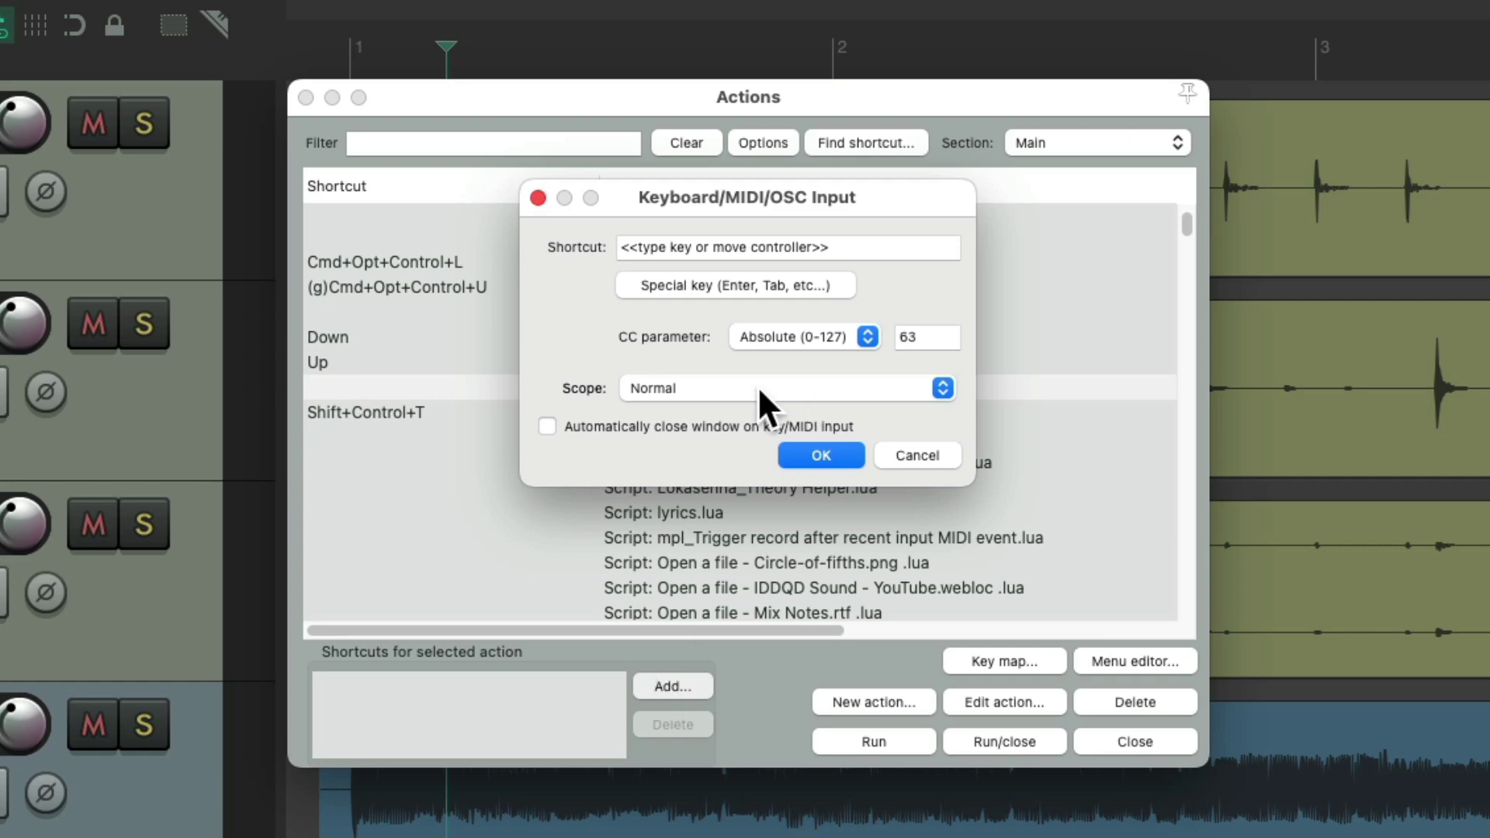
key(super+shift+Page_Down)
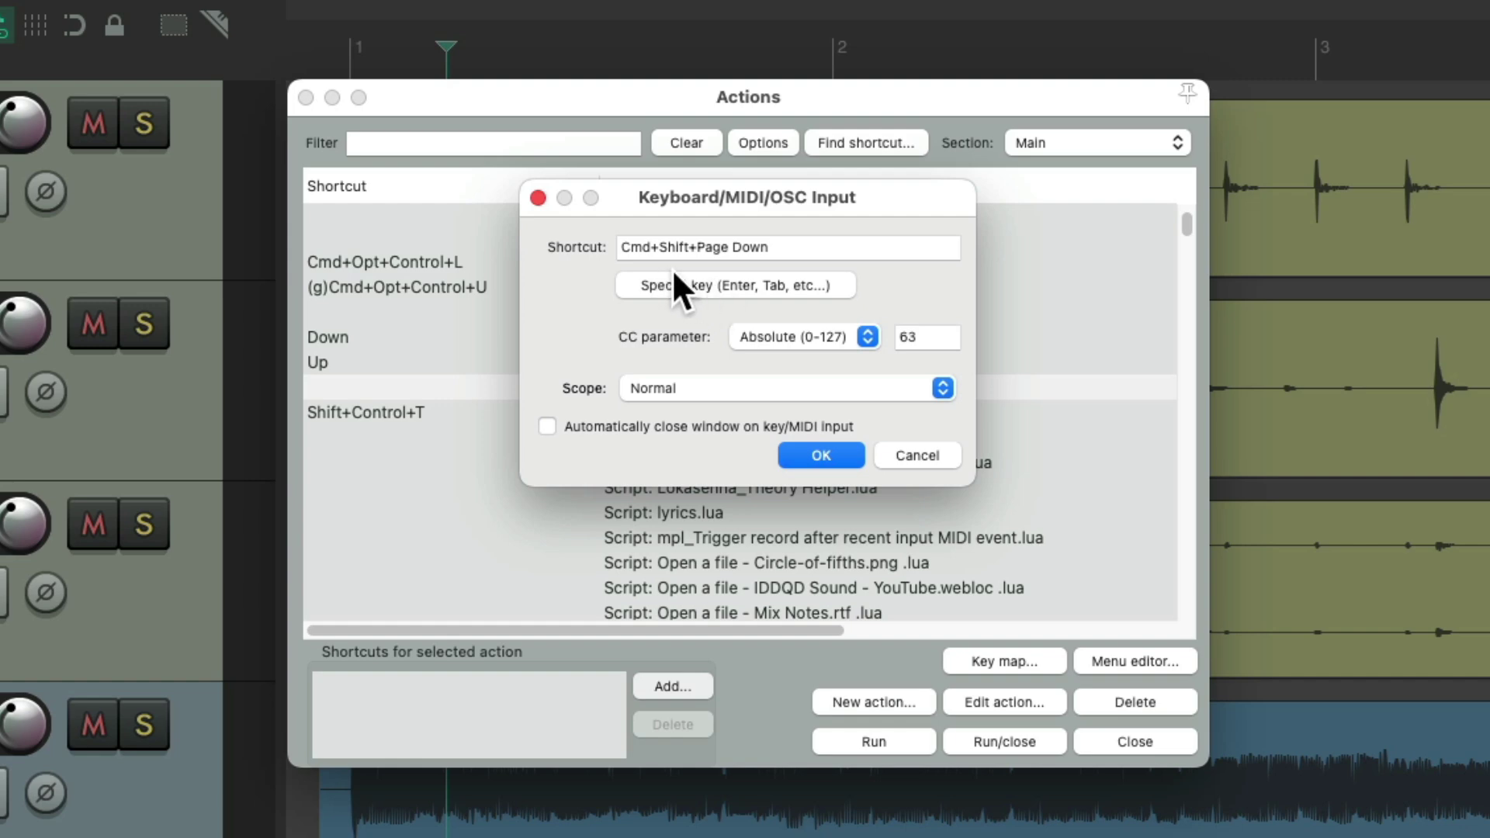
key(Return)
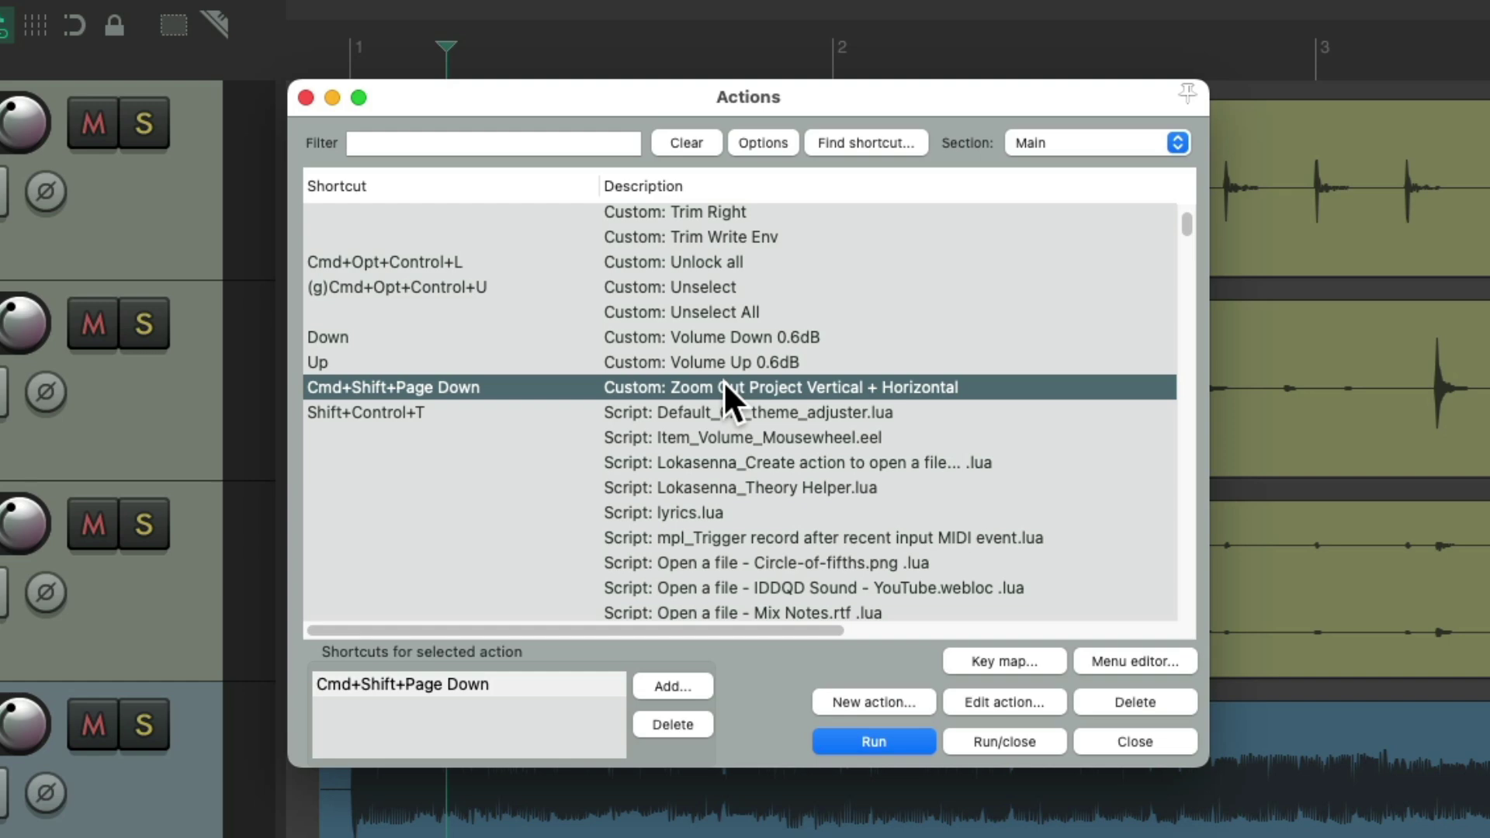
key(Escape)
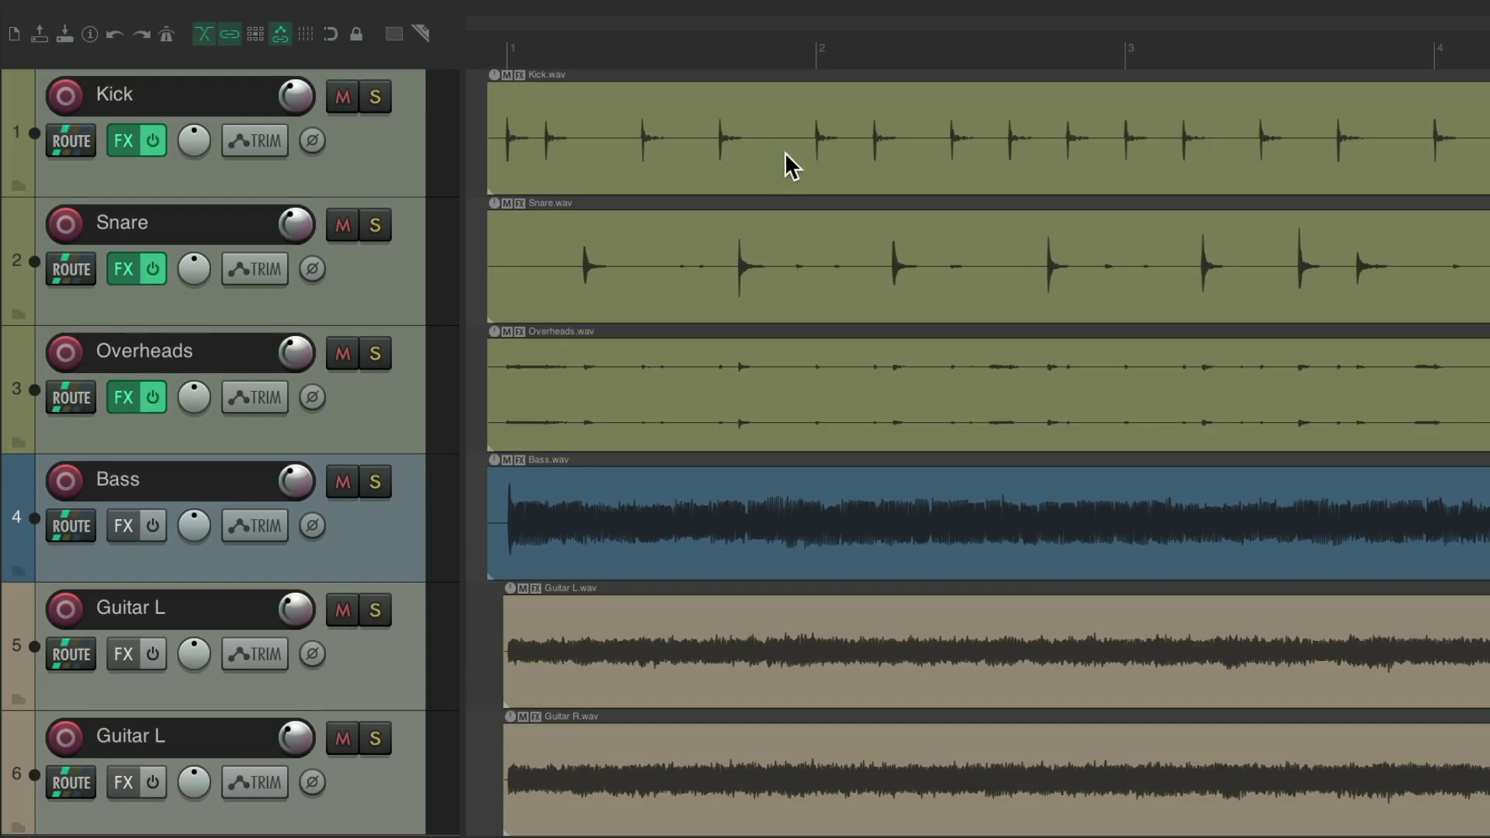
Step: Try the zoom shortcuts, then zoom out to the whole song and shrink tracks so all nine fit
key(super+Page_Up)
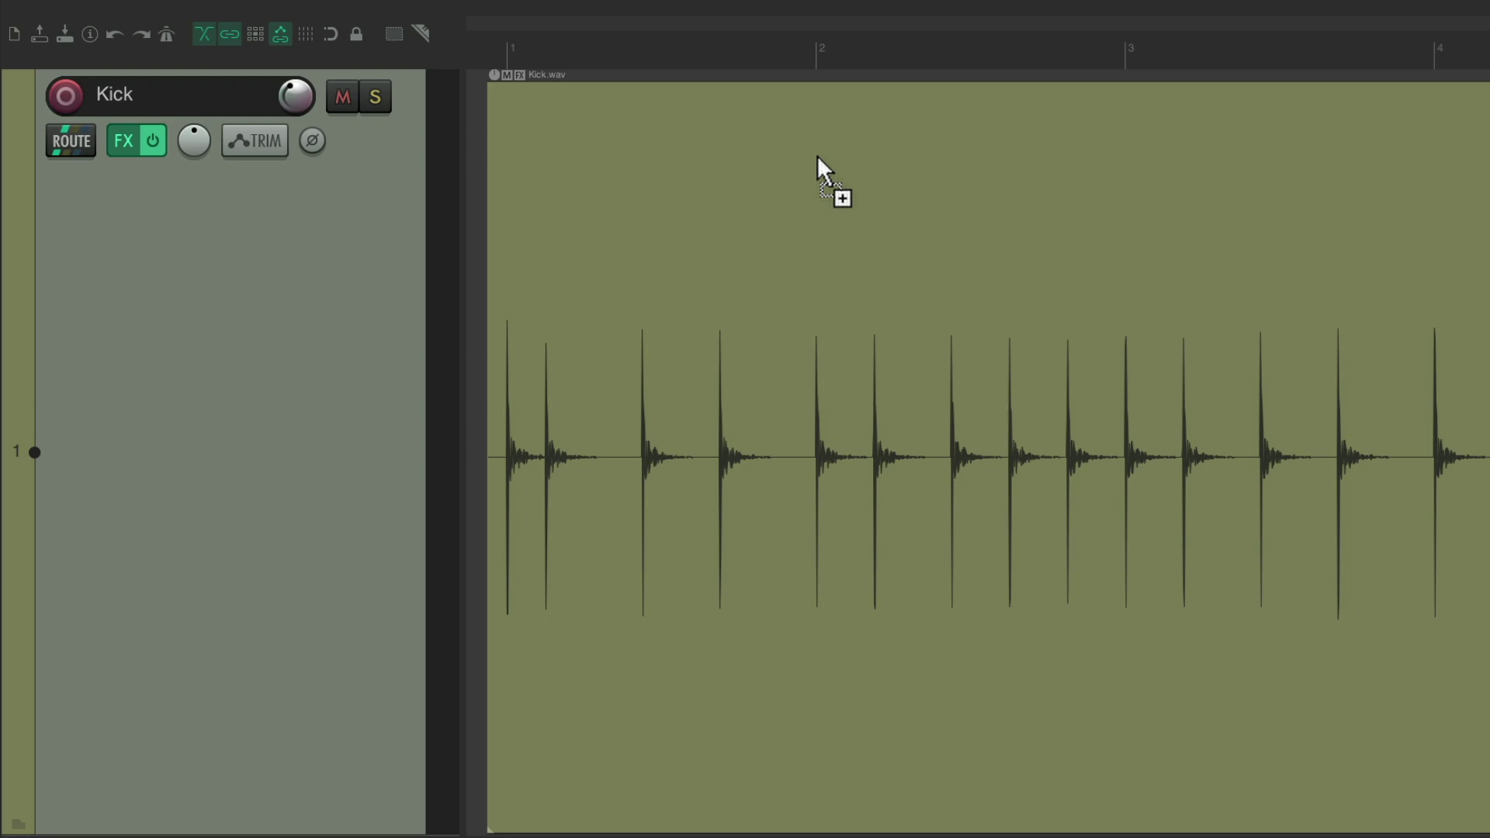
scroll(809, 481, up, 10)
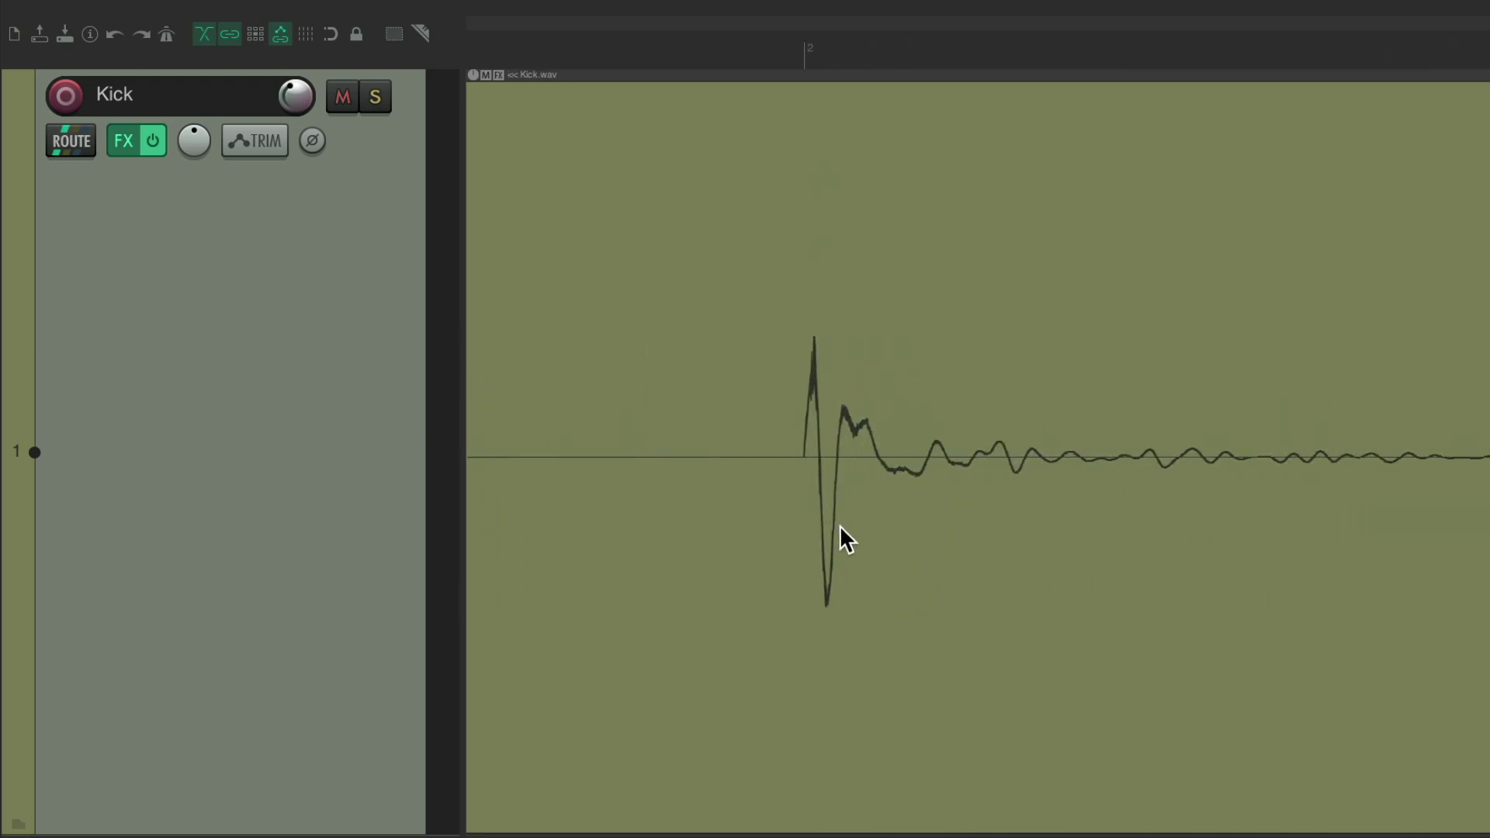
key(super+Page_Down)
key(super+Page_Down)
key(super+Page_Down)
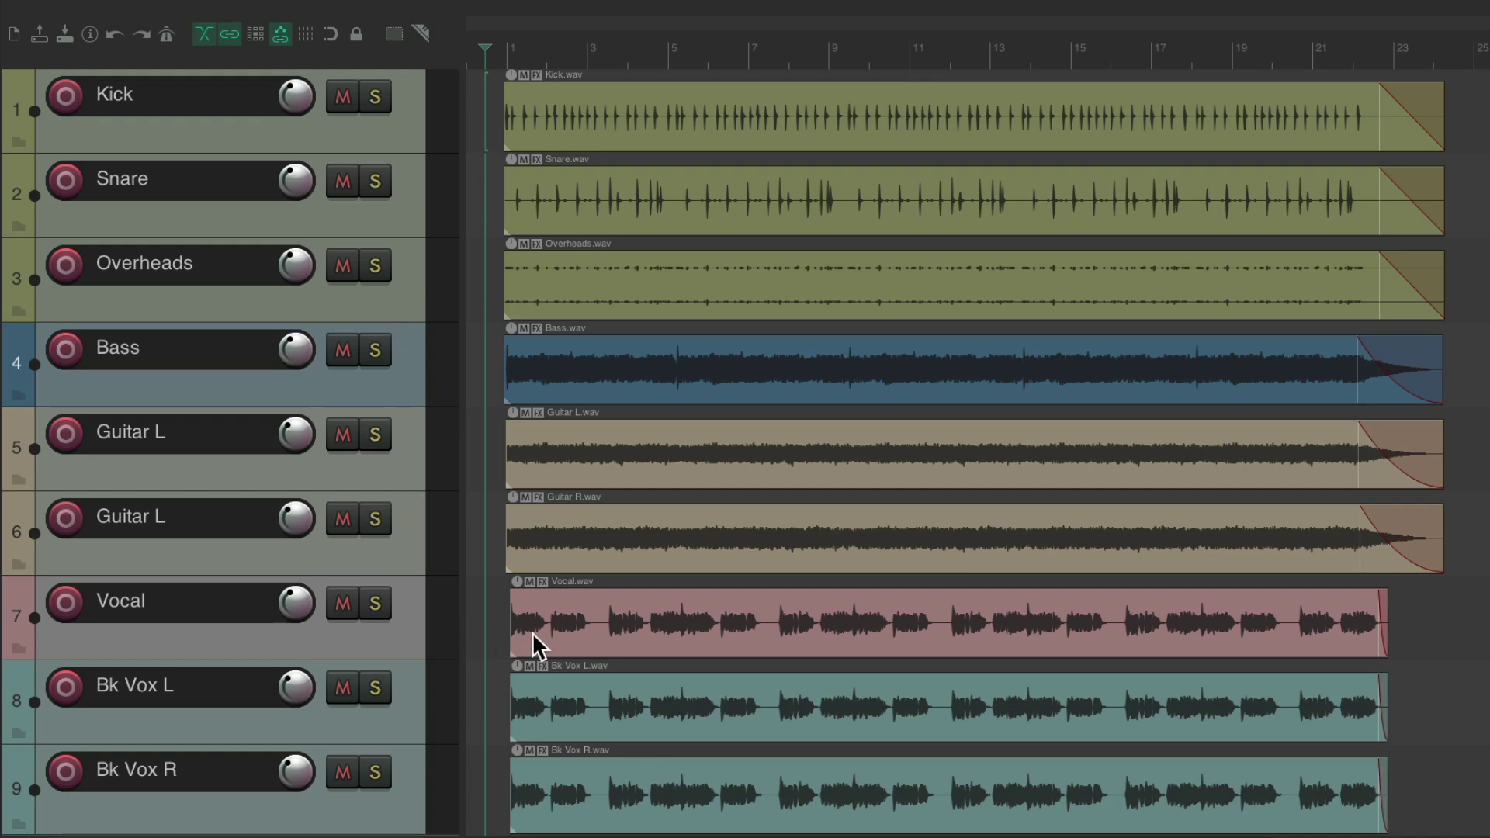
key(super+Page_Up)
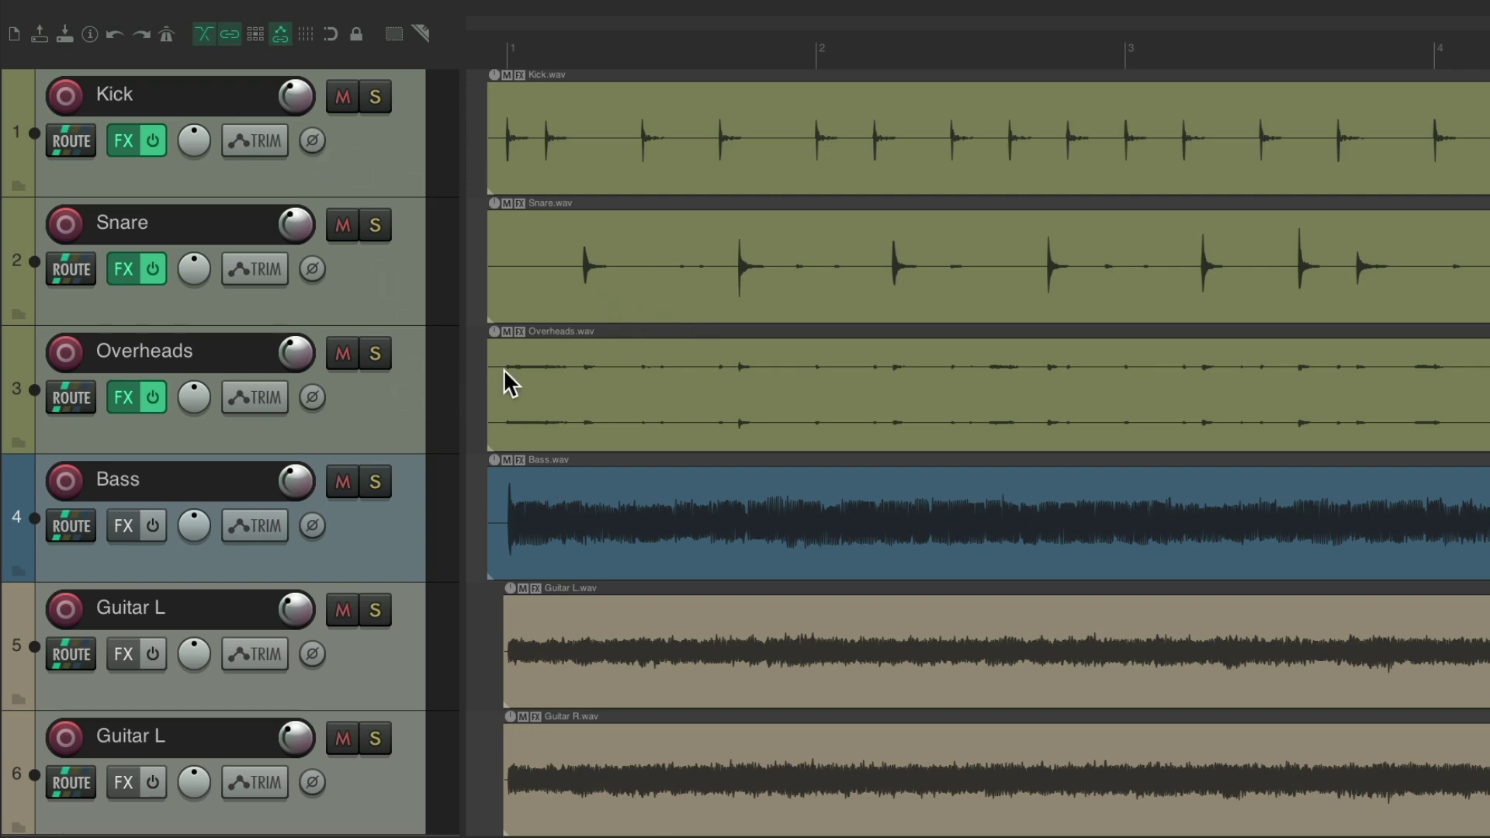
scroll(628, 312, down, 6)
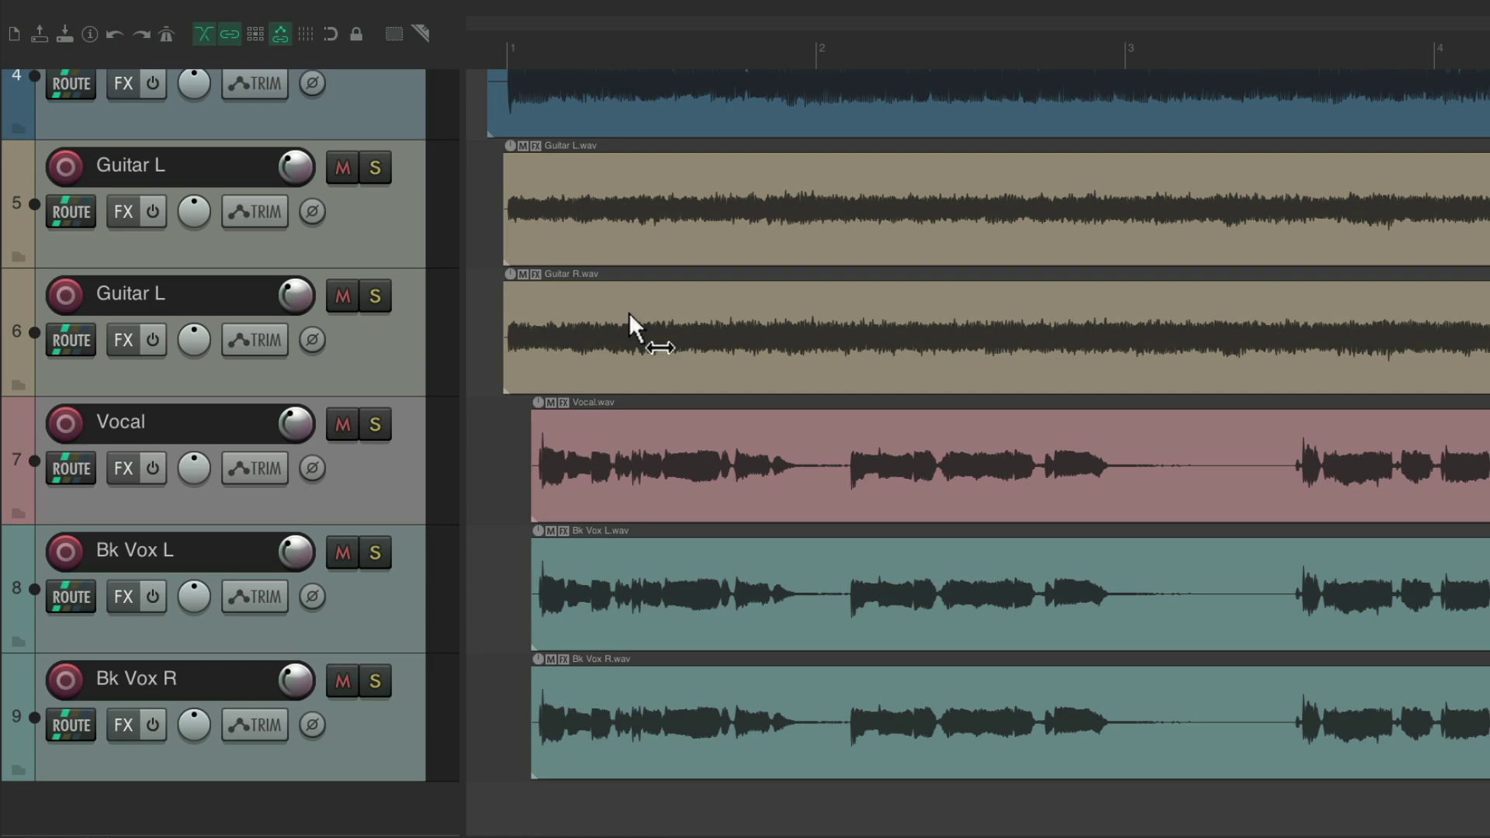
scroll(629, 311, up, 6)
scroll(683, 278, right, 5)
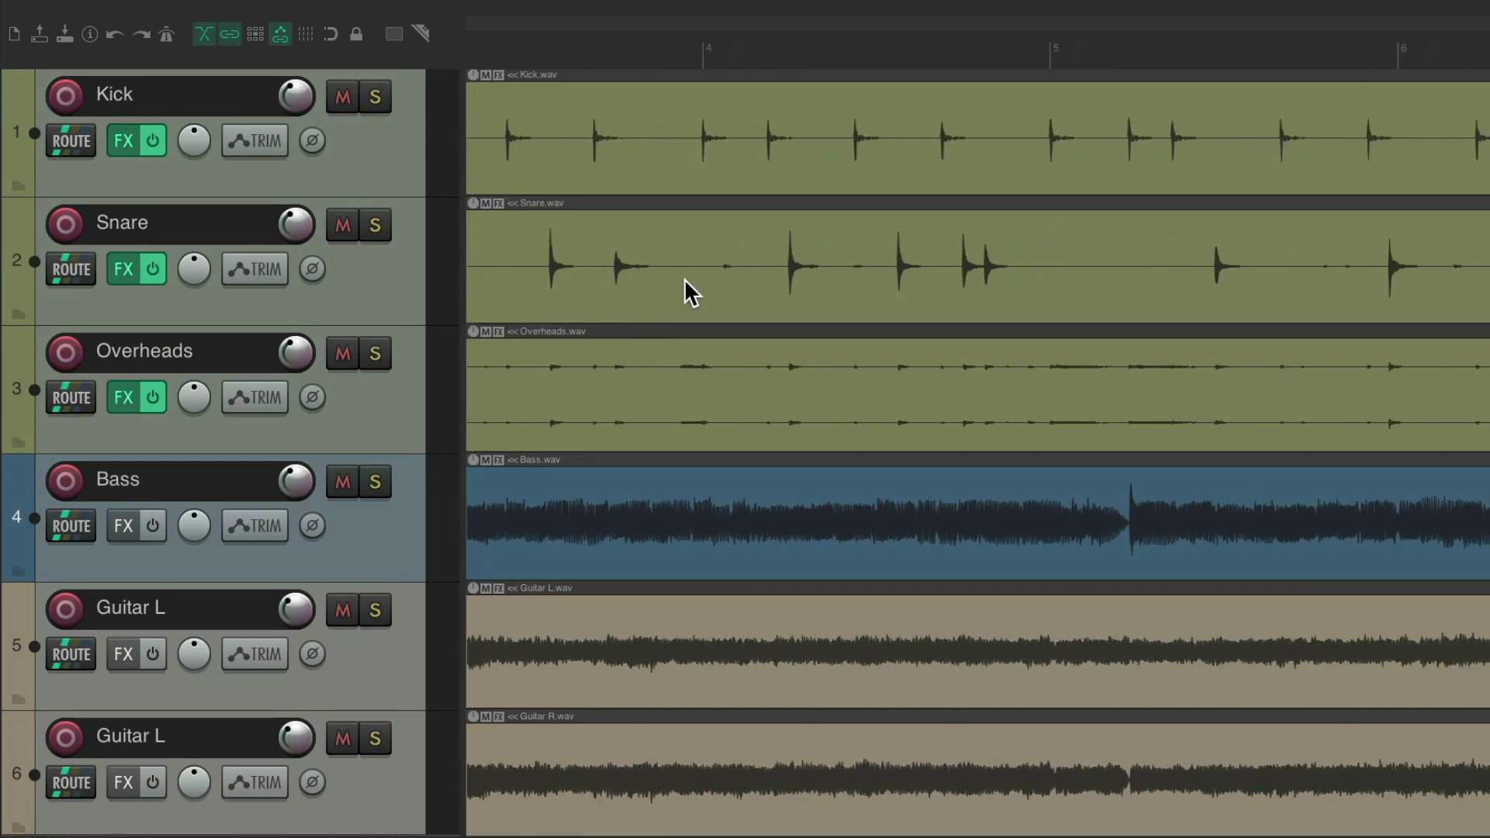
scroll(683, 278, right, 10)
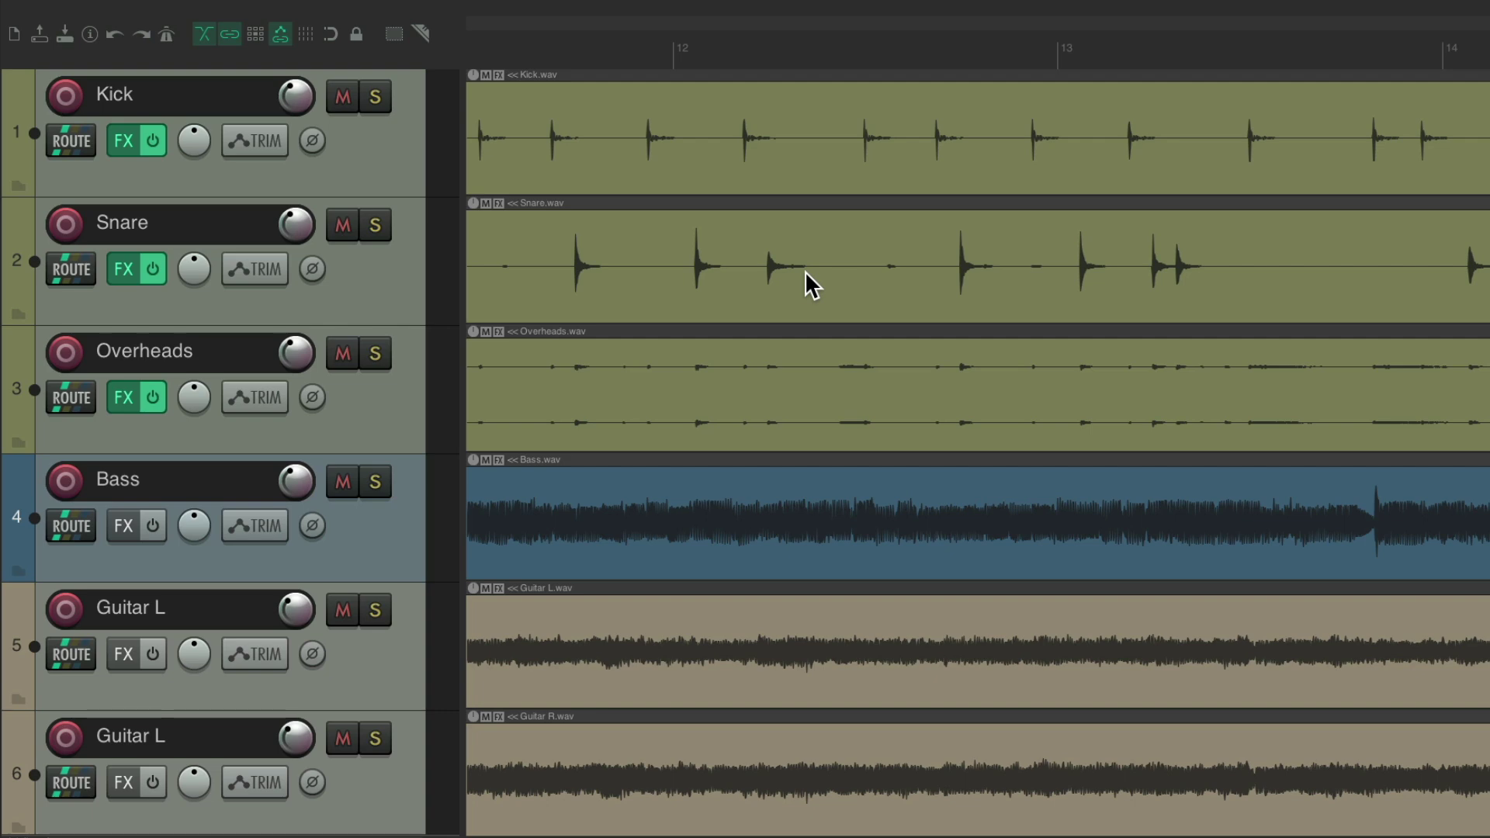
key(ctrl+Page_Down)
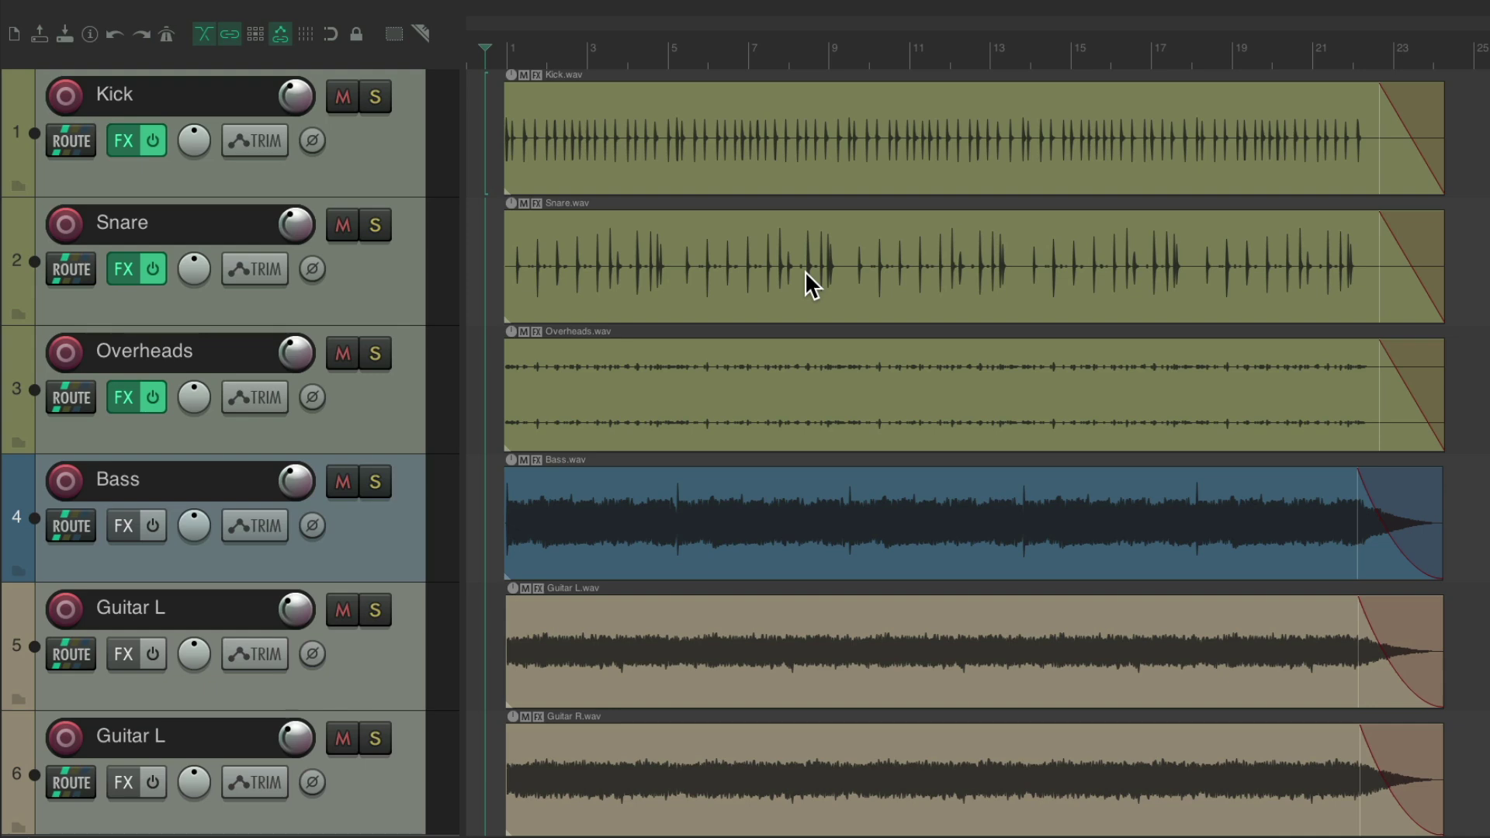
key(Page_Down)
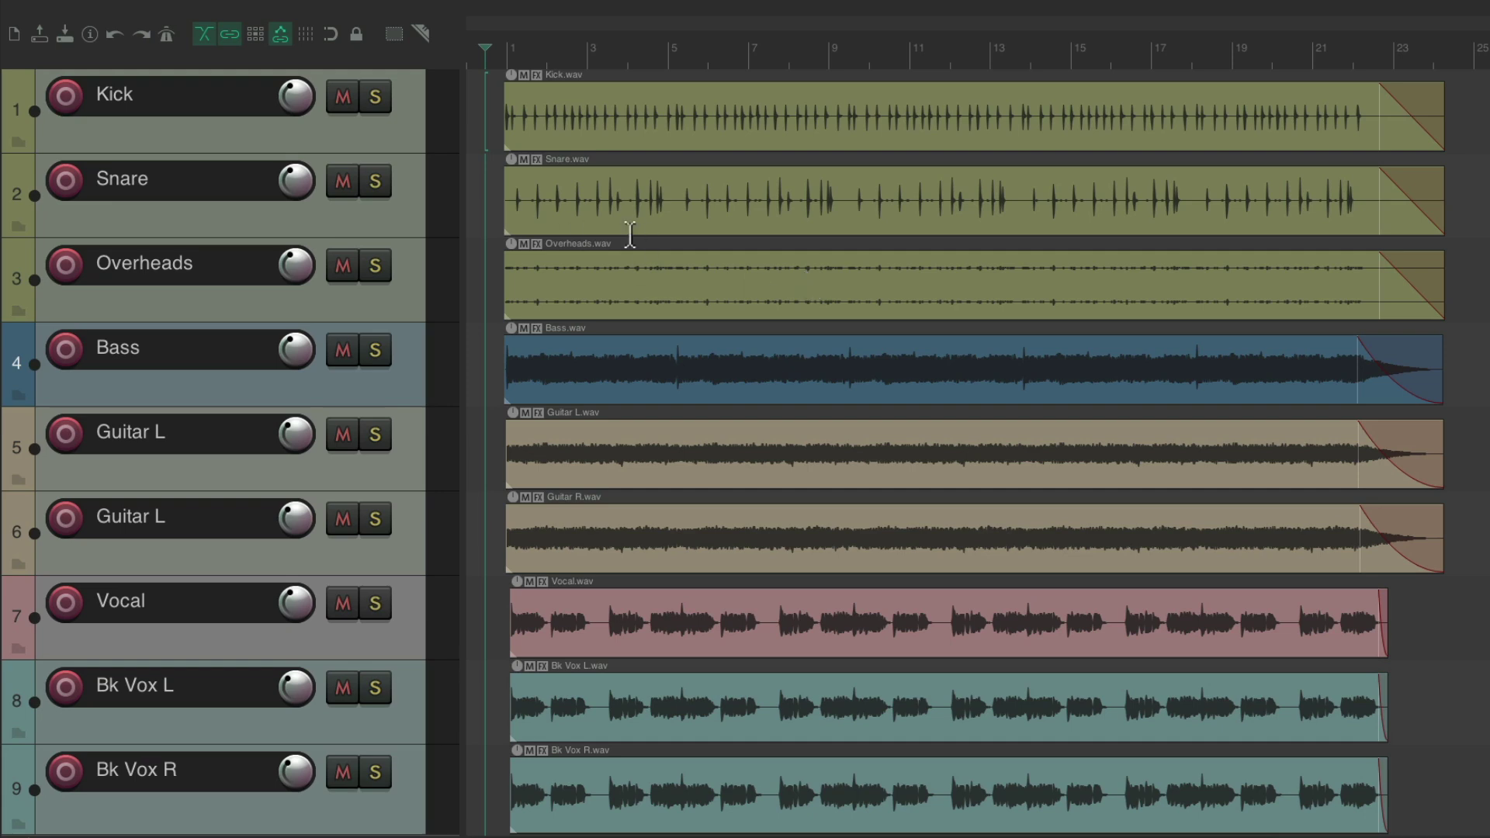
Step: Select the Kick track, then all nine tracks with Ctrl+A, and scroll through the arrangement
click(401, 130)
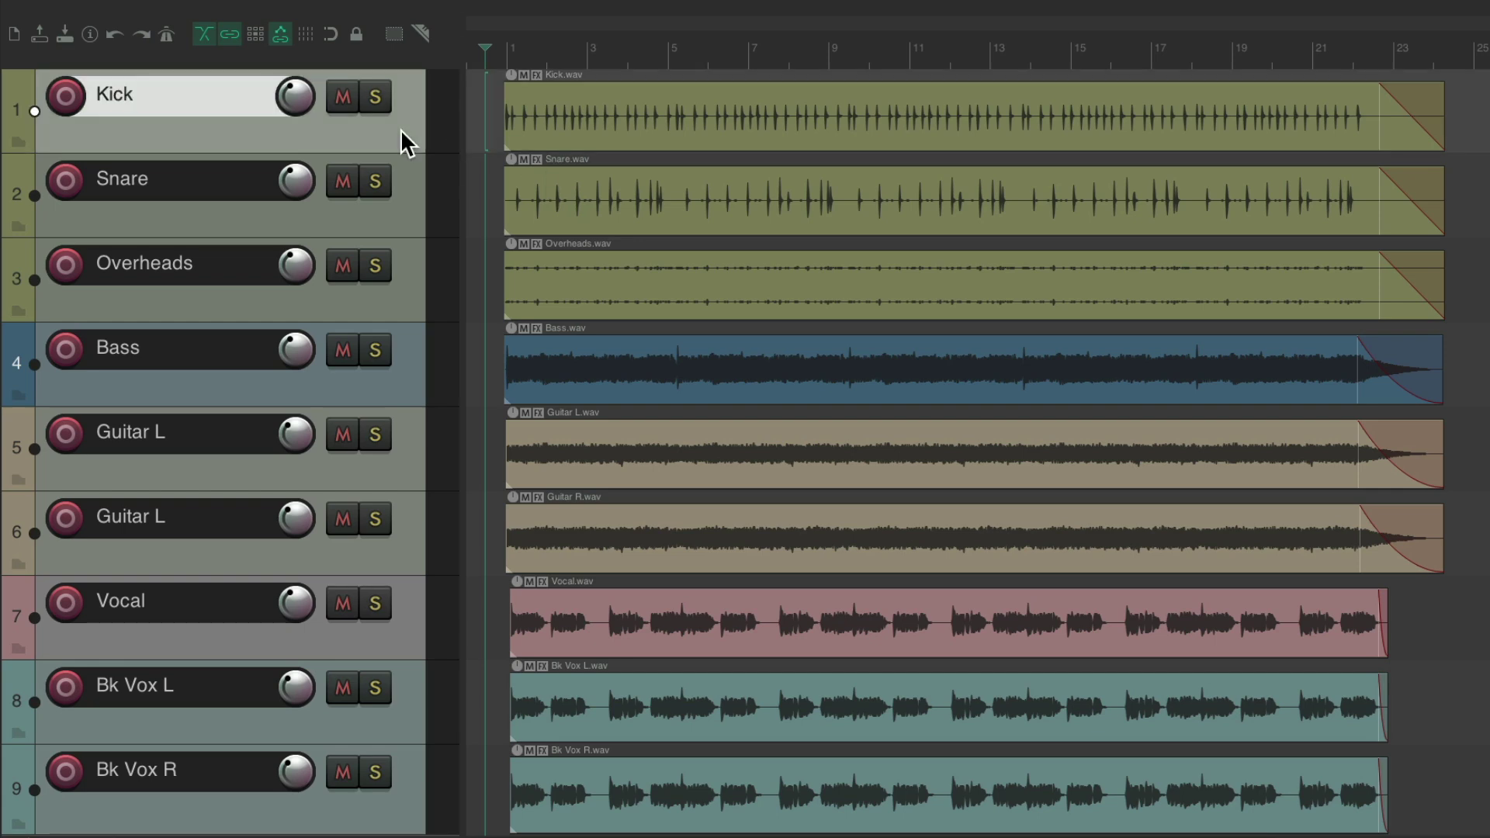
key(ctrl+a)
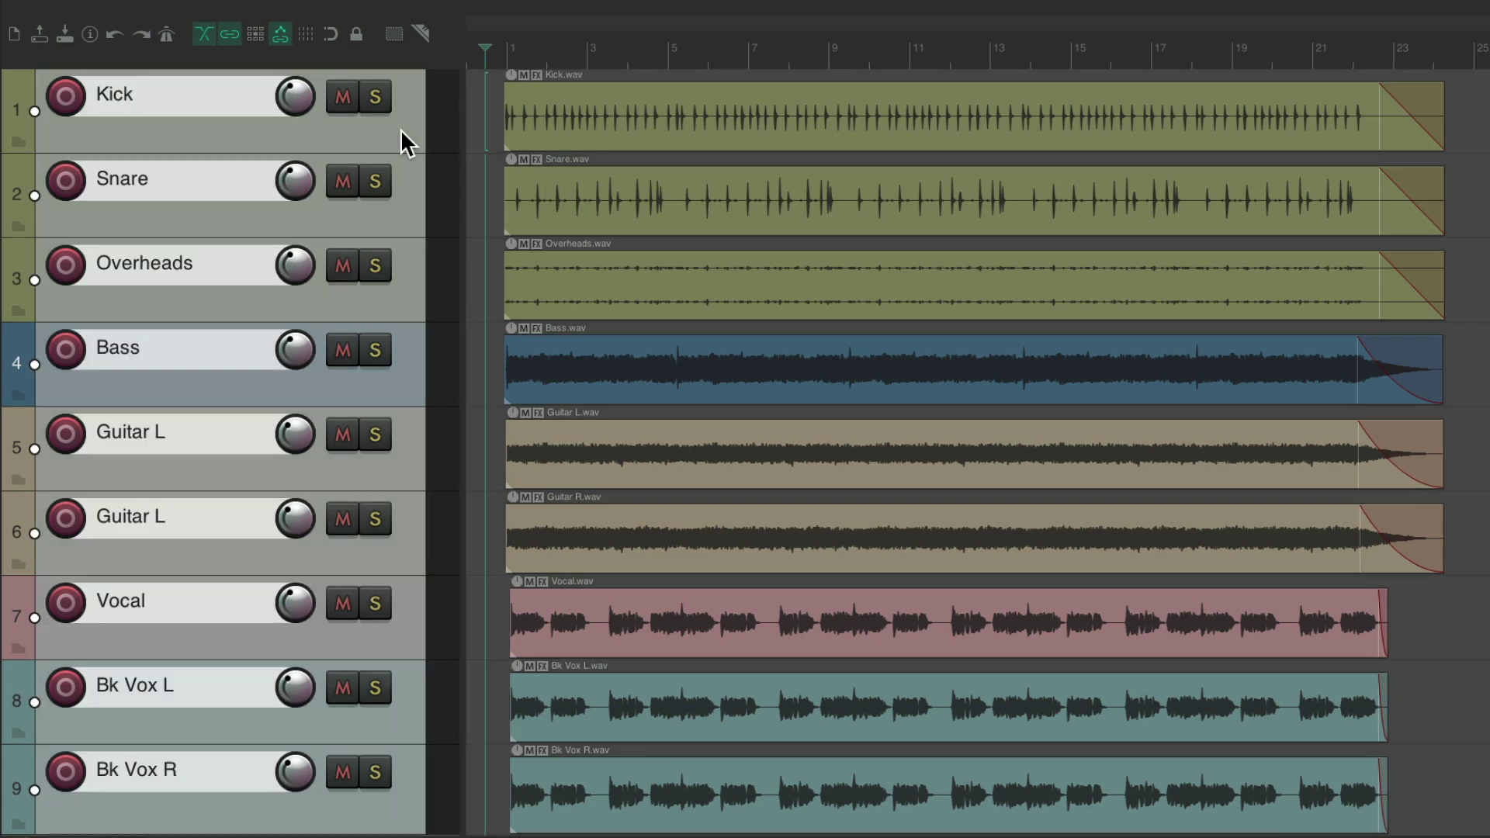
scroll(632, 249, down, 2)
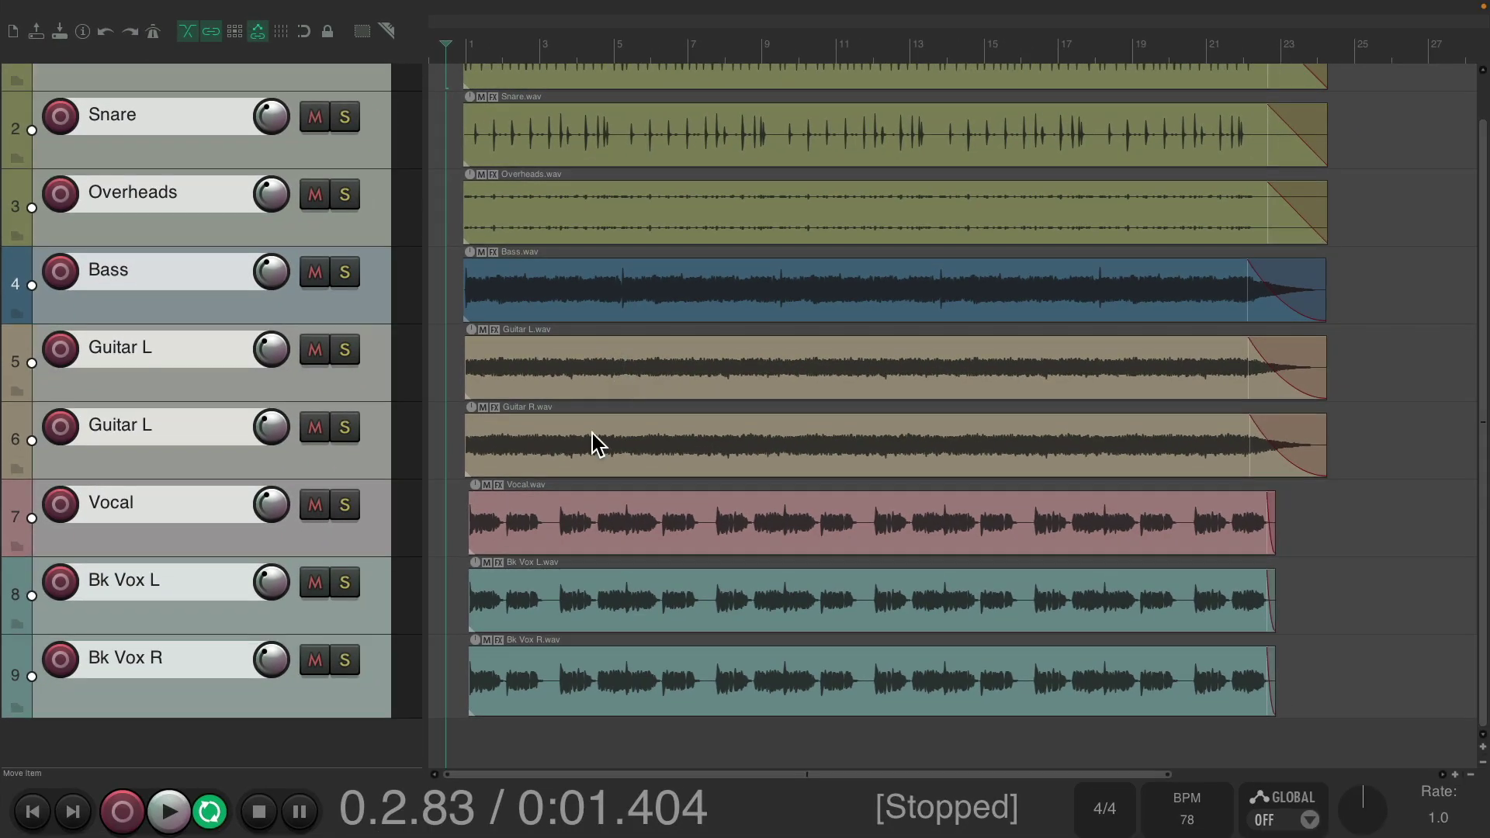
scroll(354, 756, up, 1)
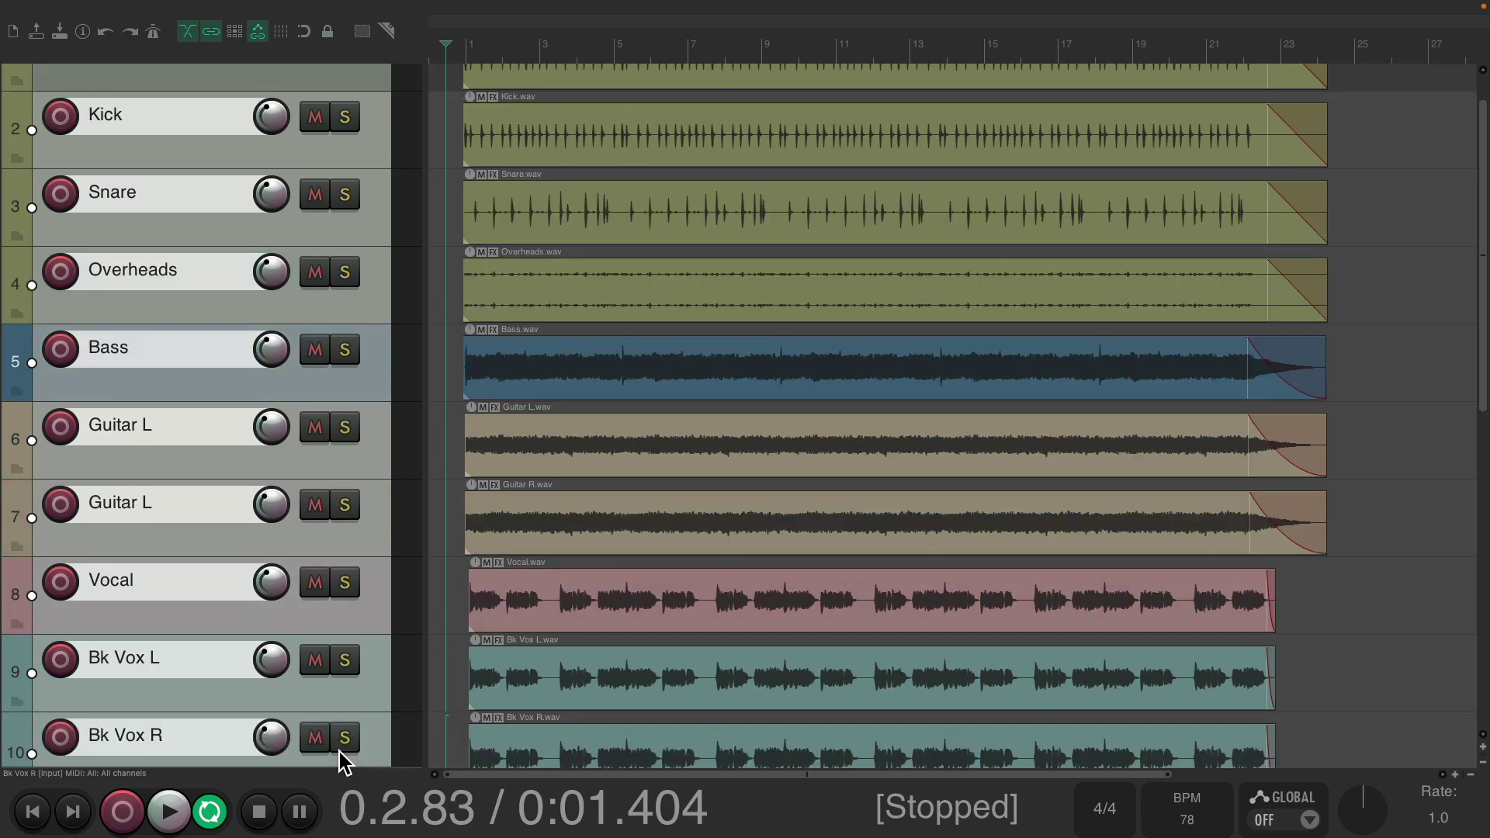
scroll(512, 667, up, 1)
scroll(619, 452, down, 5)
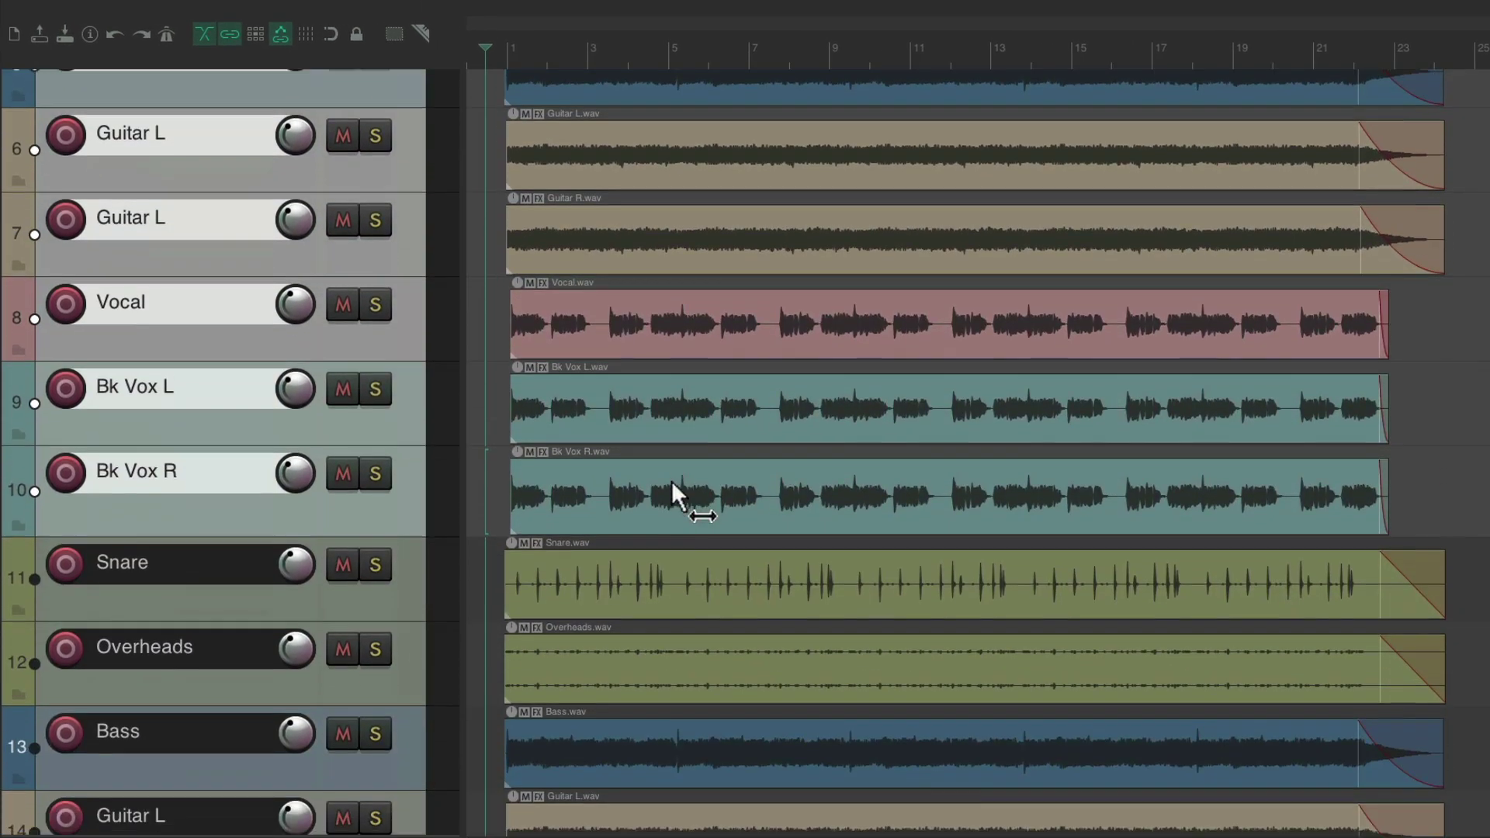
scroll(672, 483, down, 5)
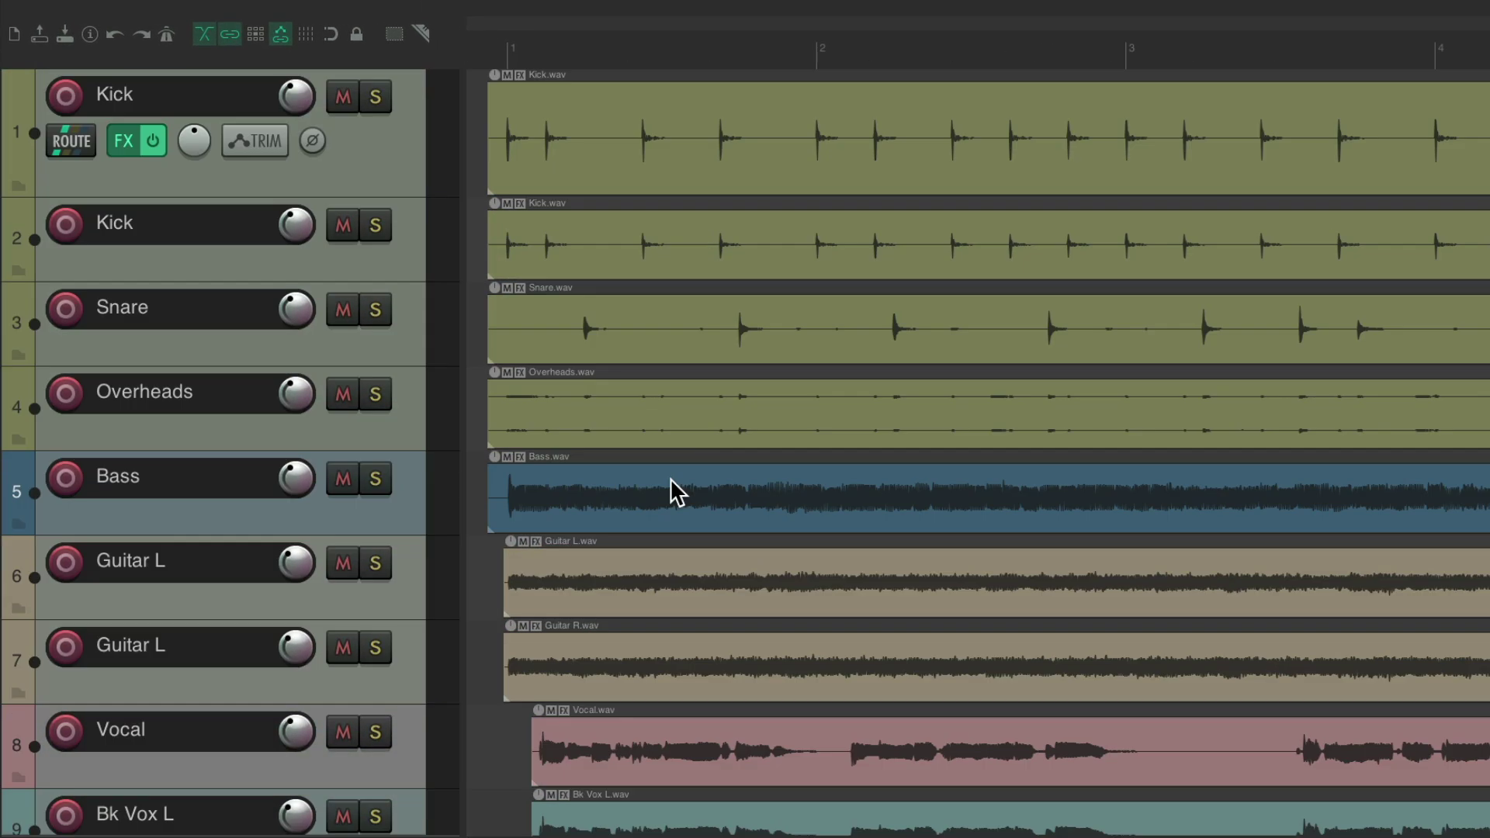
scroll(680, 134, up, 4)
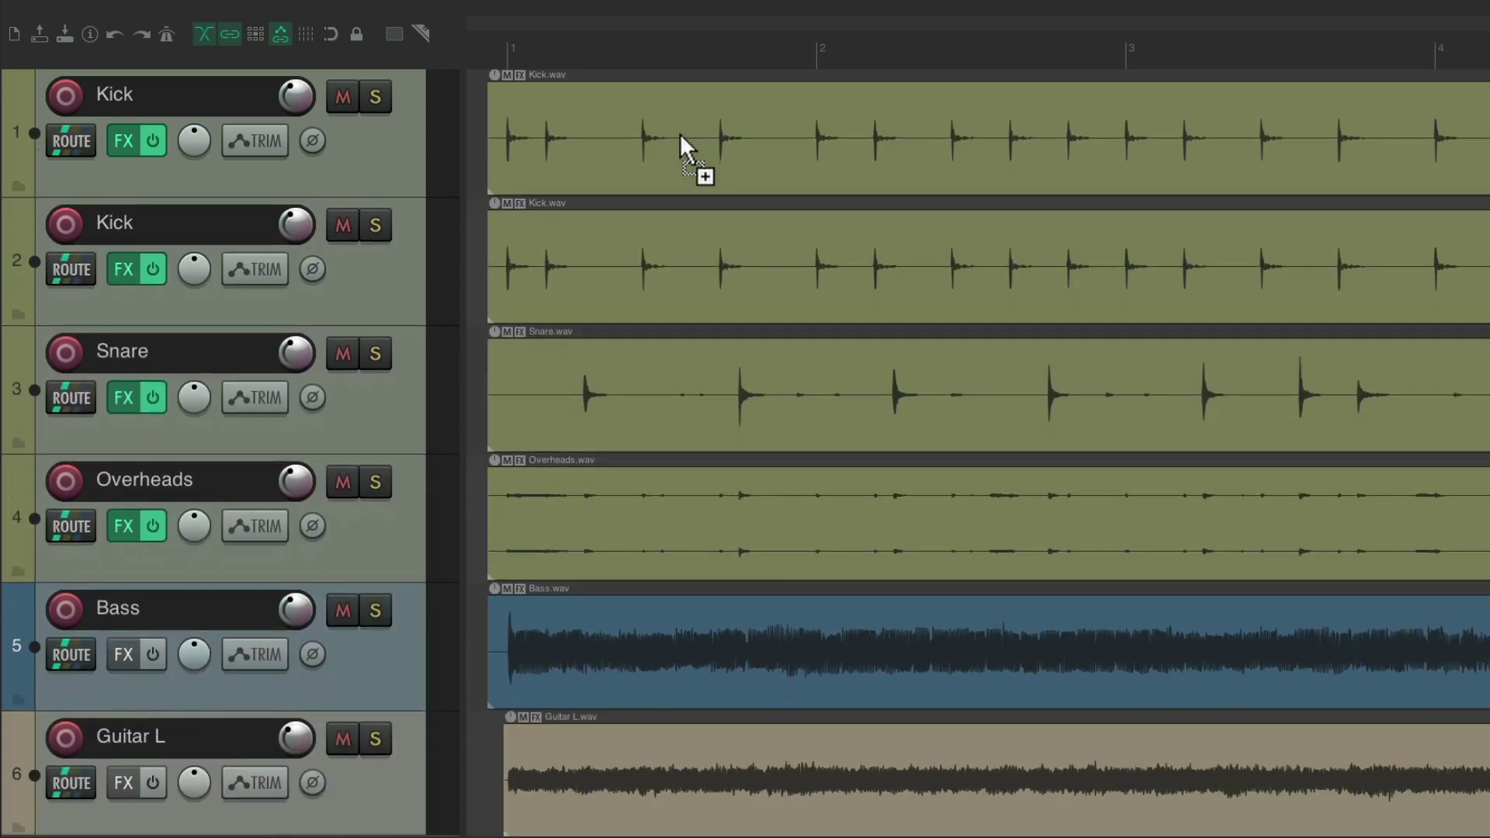
scroll(766, 238, down, 10)
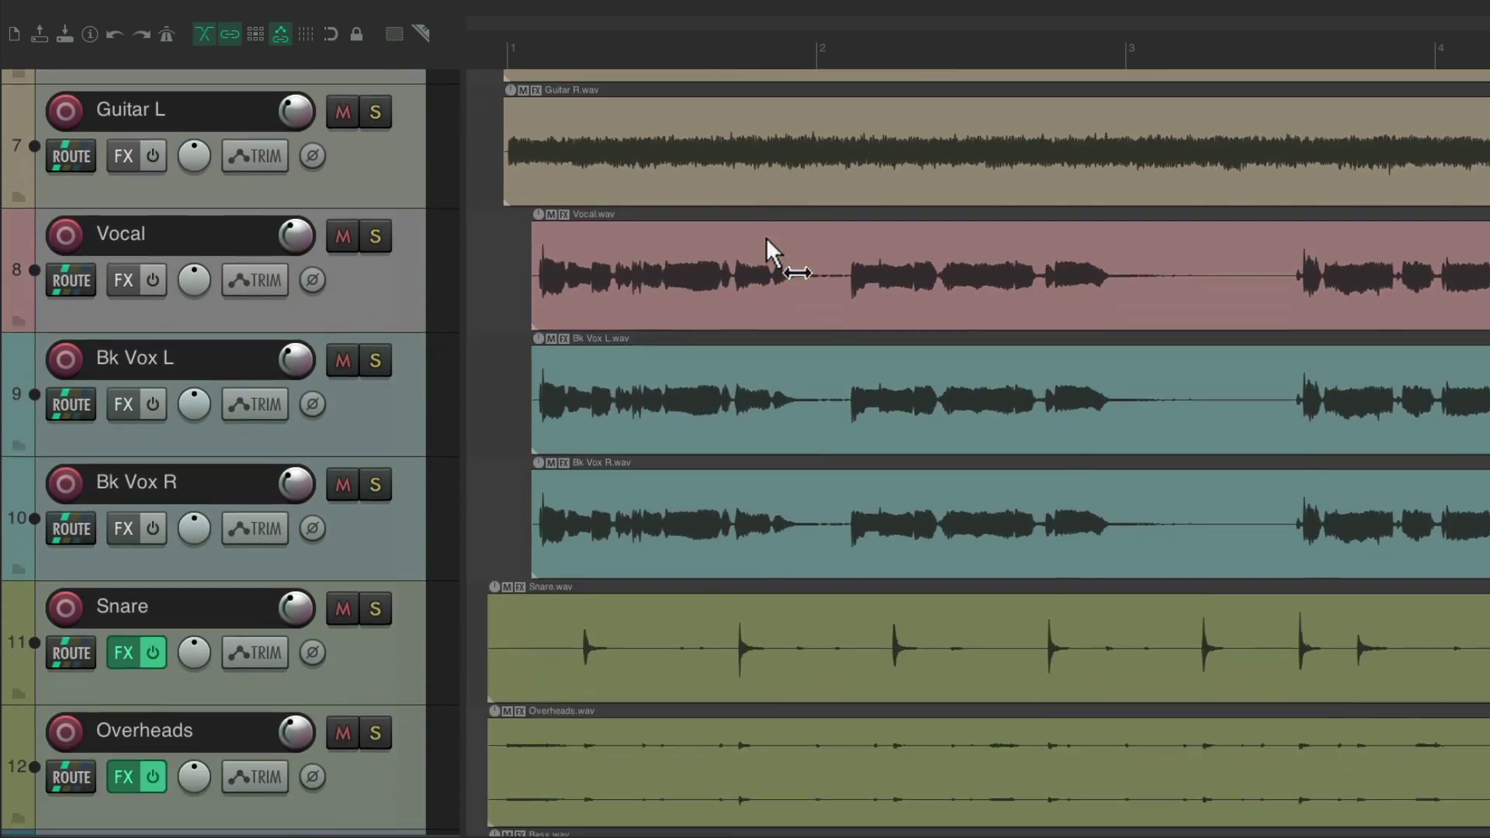
scroll(766, 237, down, 1)
scroll(766, 237, up, 12)
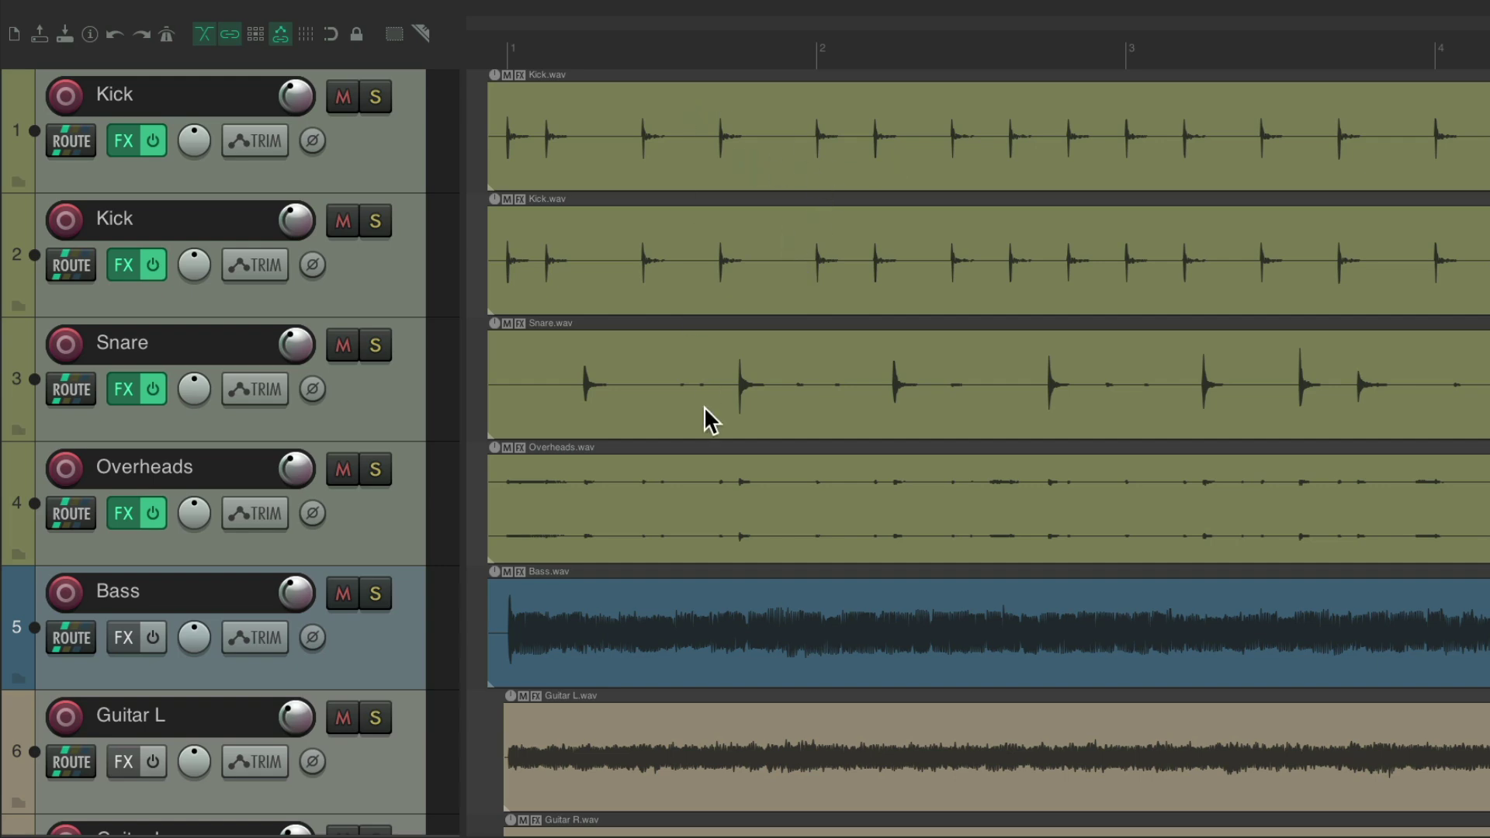
key(ctrl+Page_Down)
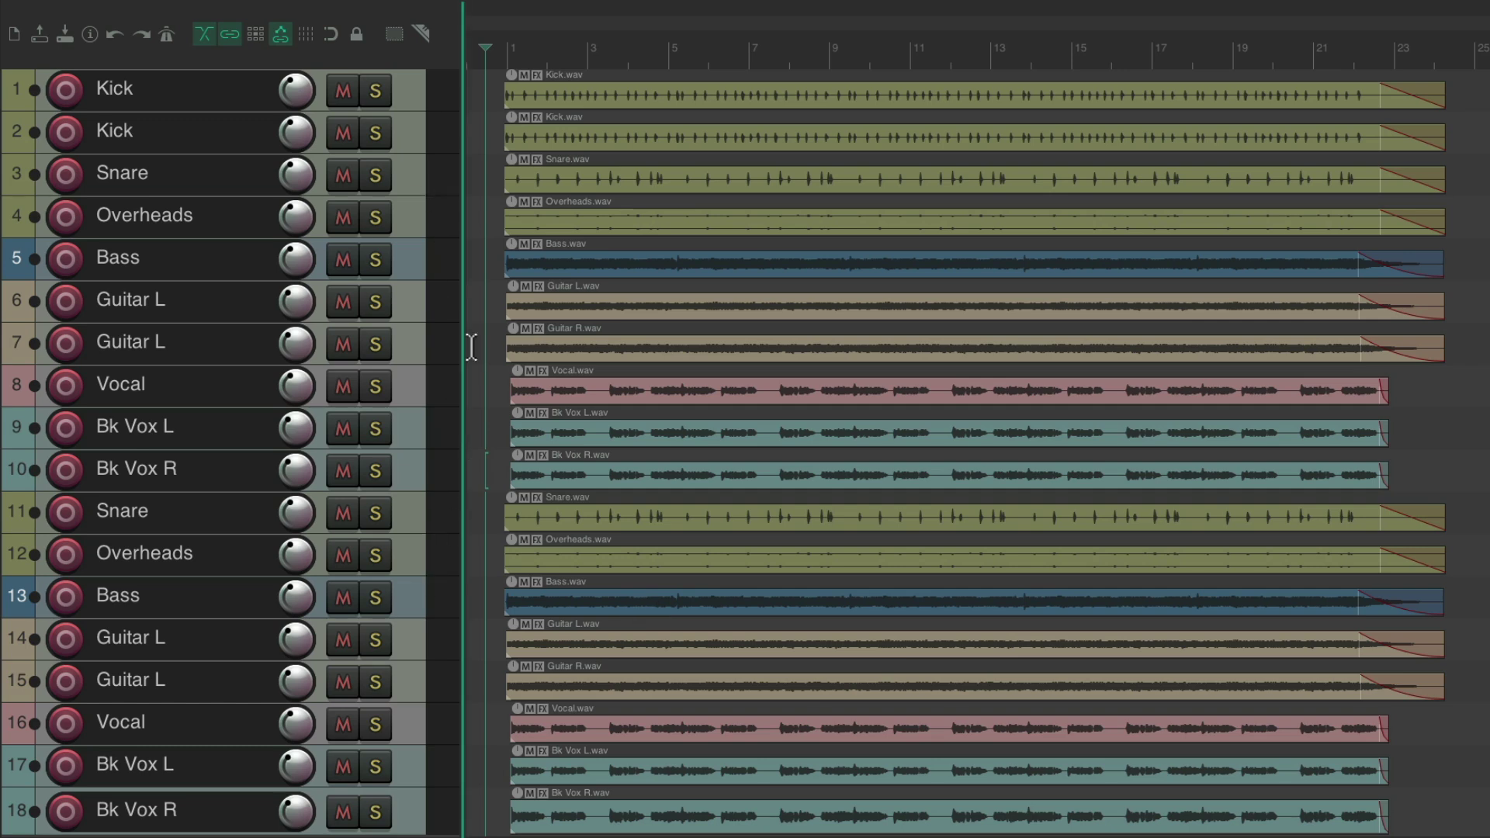
scroll(482, 365, up, 5)
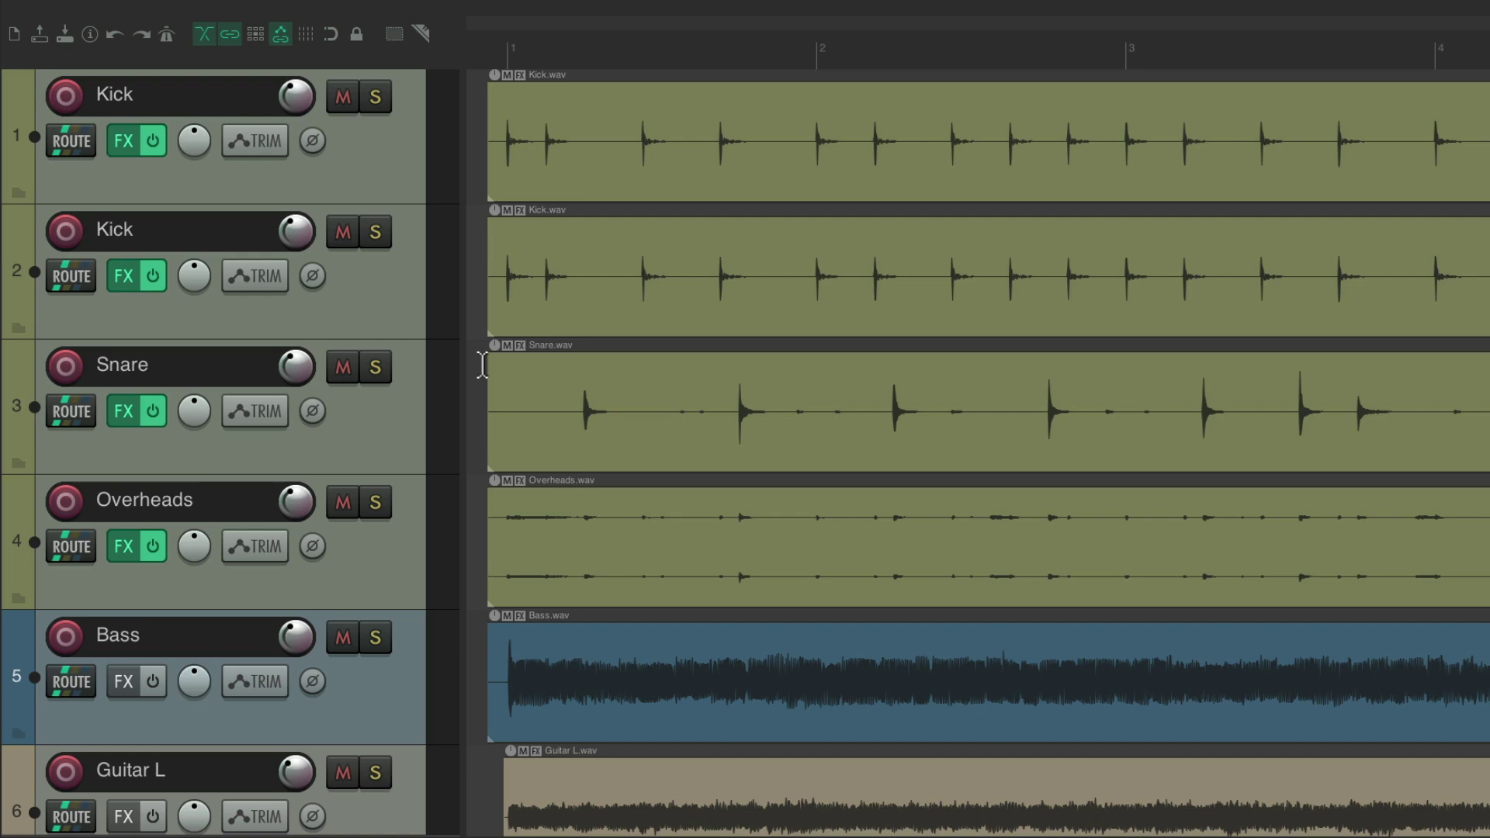
scroll(817, 161, up, 5)
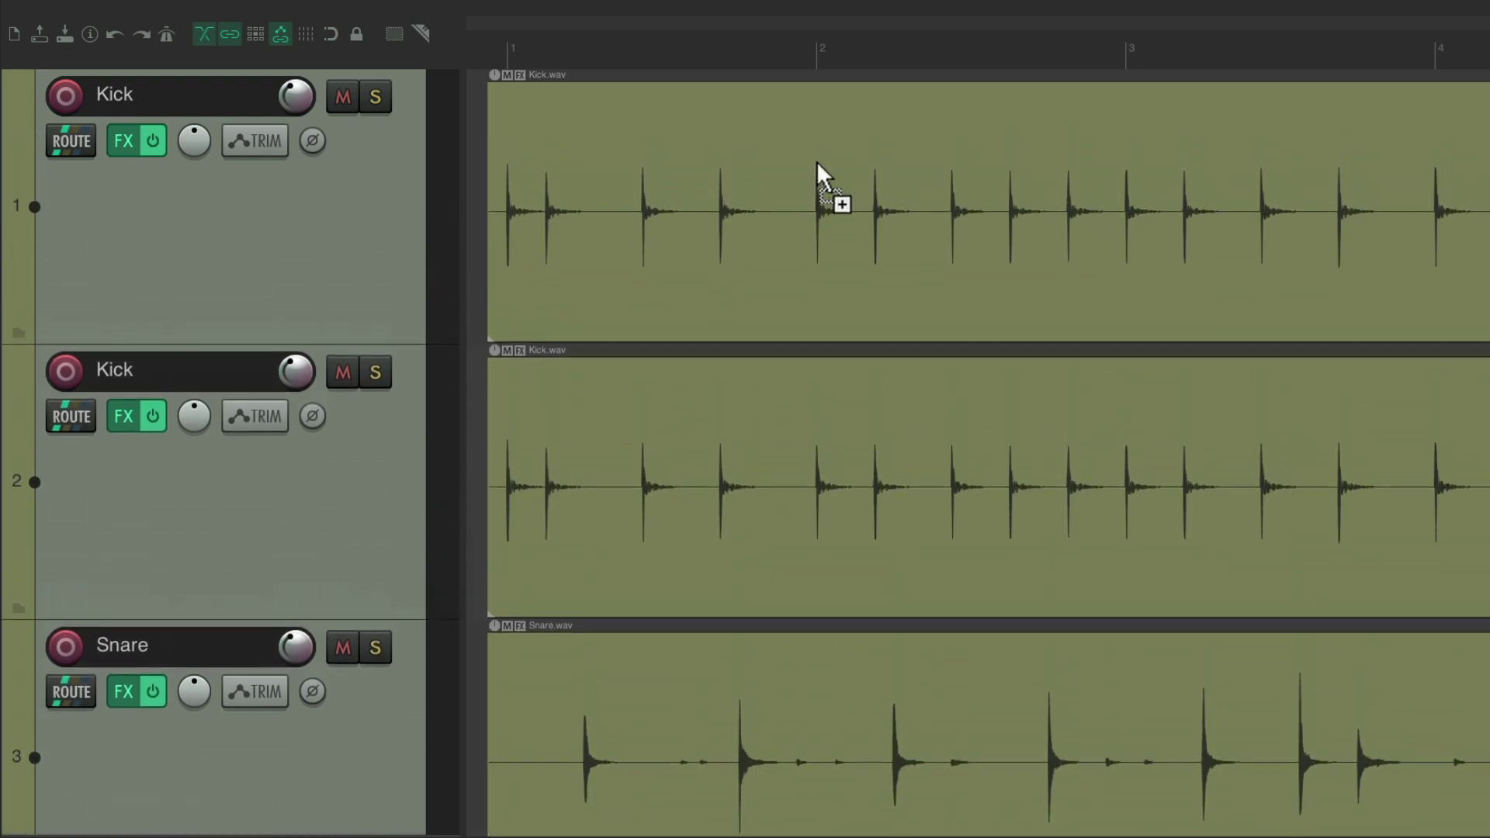
scroll(813, 497, up, 4)
scroll(813, 498, up, 5)
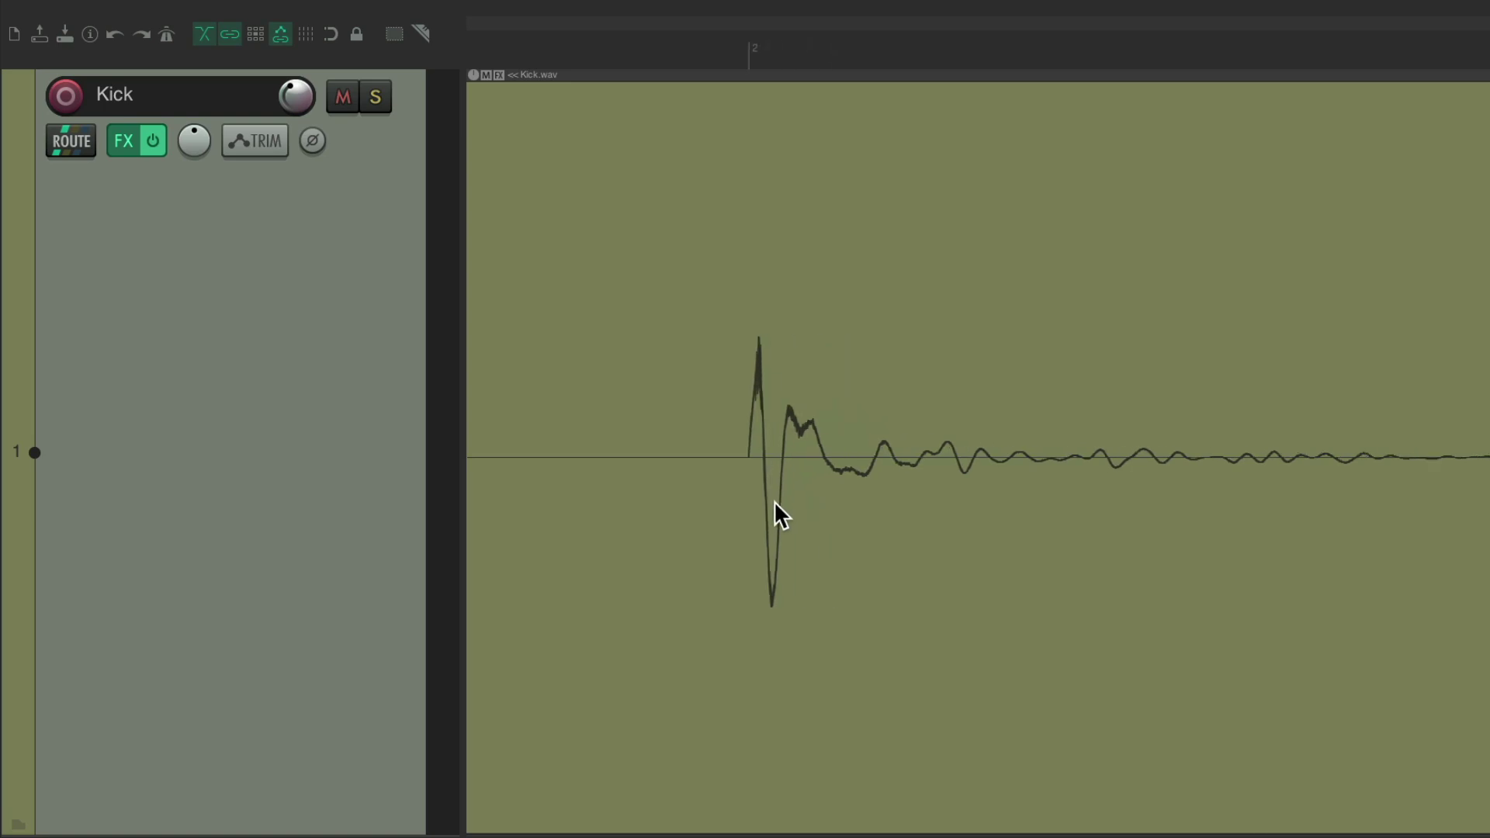
key(grave)
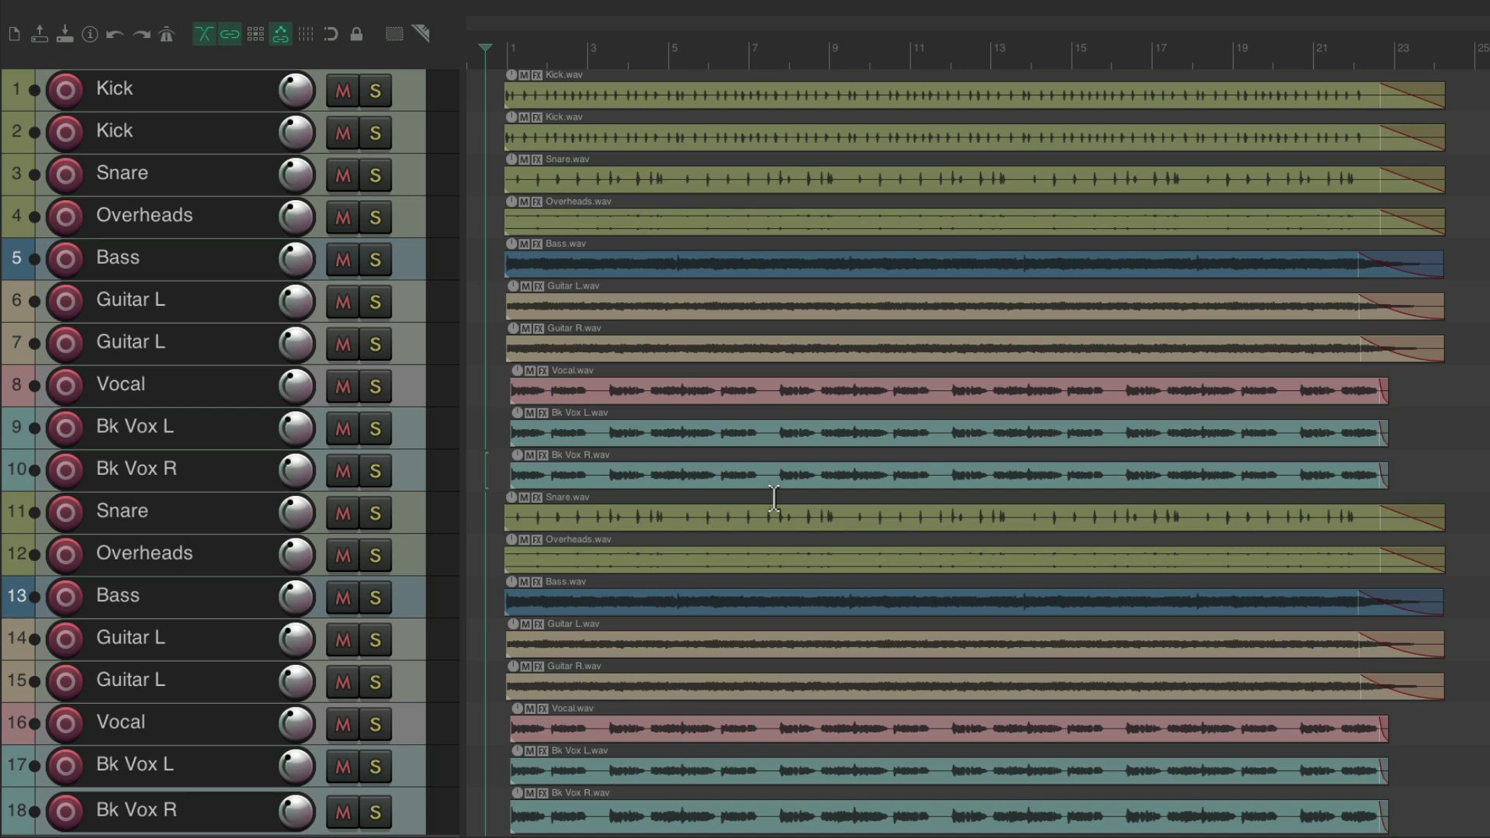
key(grave)
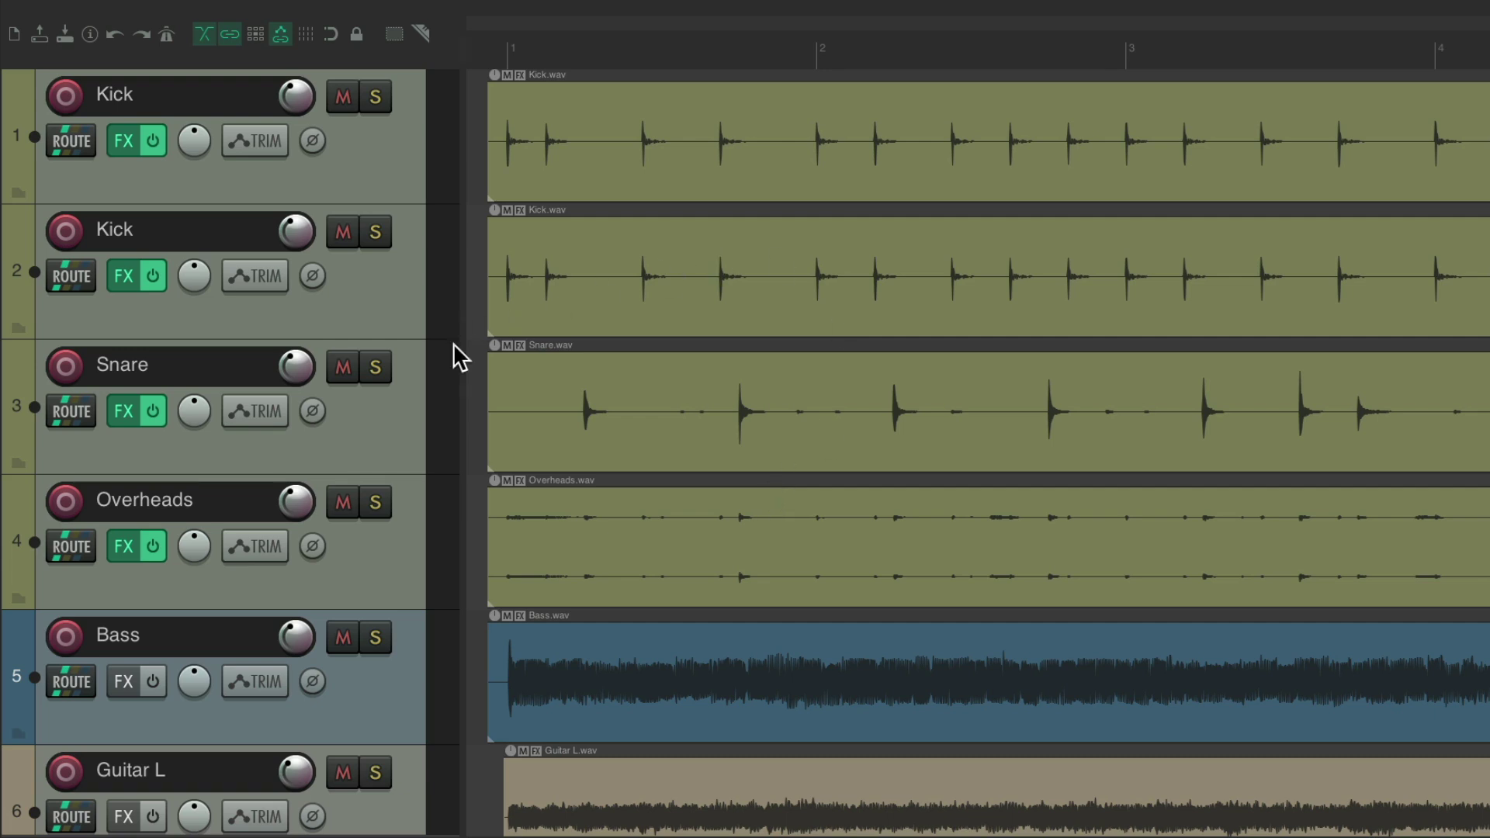
Step: With Snare and Bass selected, apply the Ctrl+Page Down whole-project zoom, then toggle back with Ctrl+Page Up
click(380, 443)
ctrl+click(383, 698)
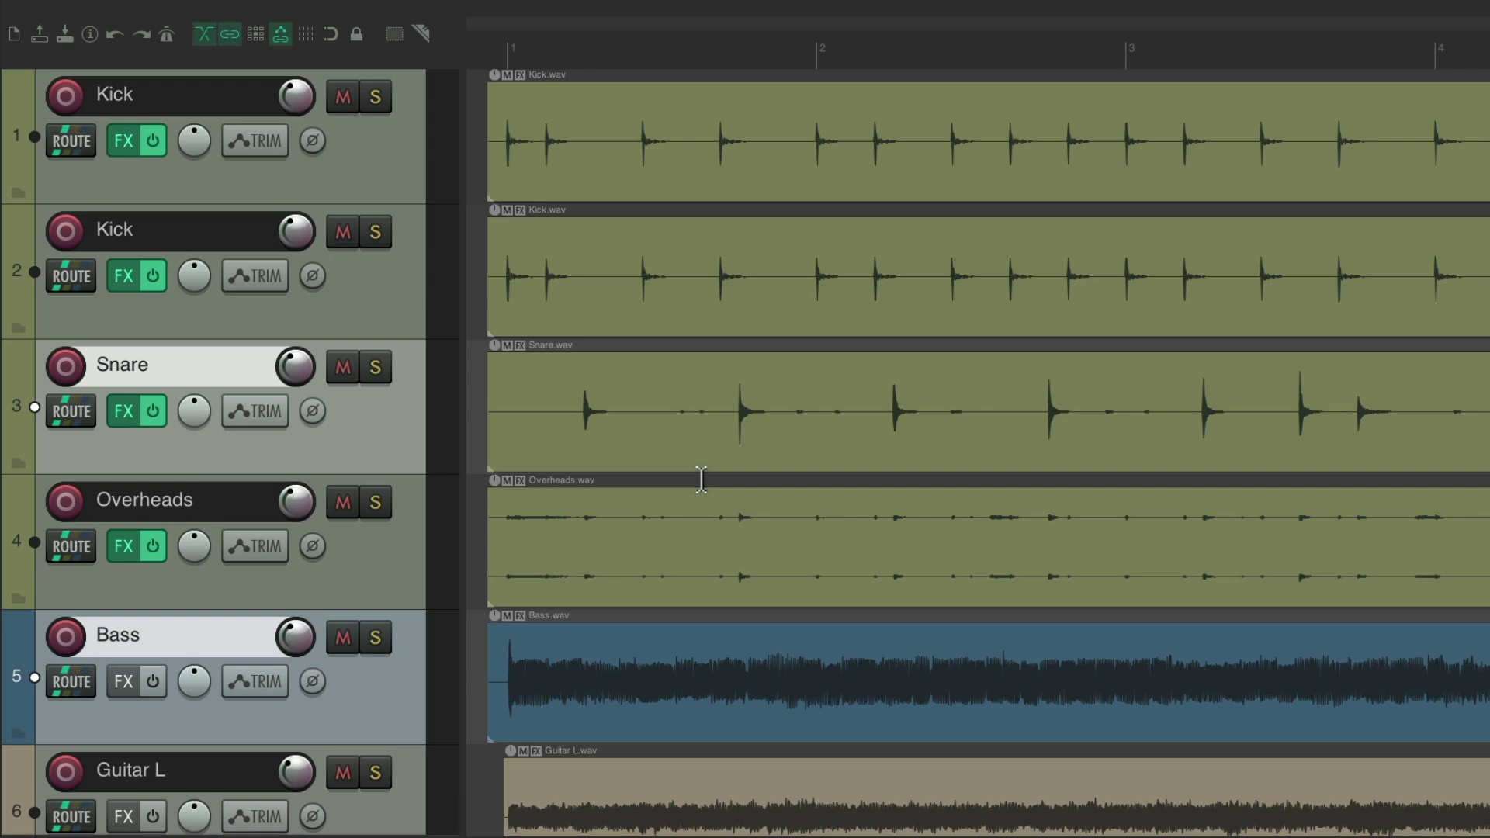
key(ctrl+Page_Down)
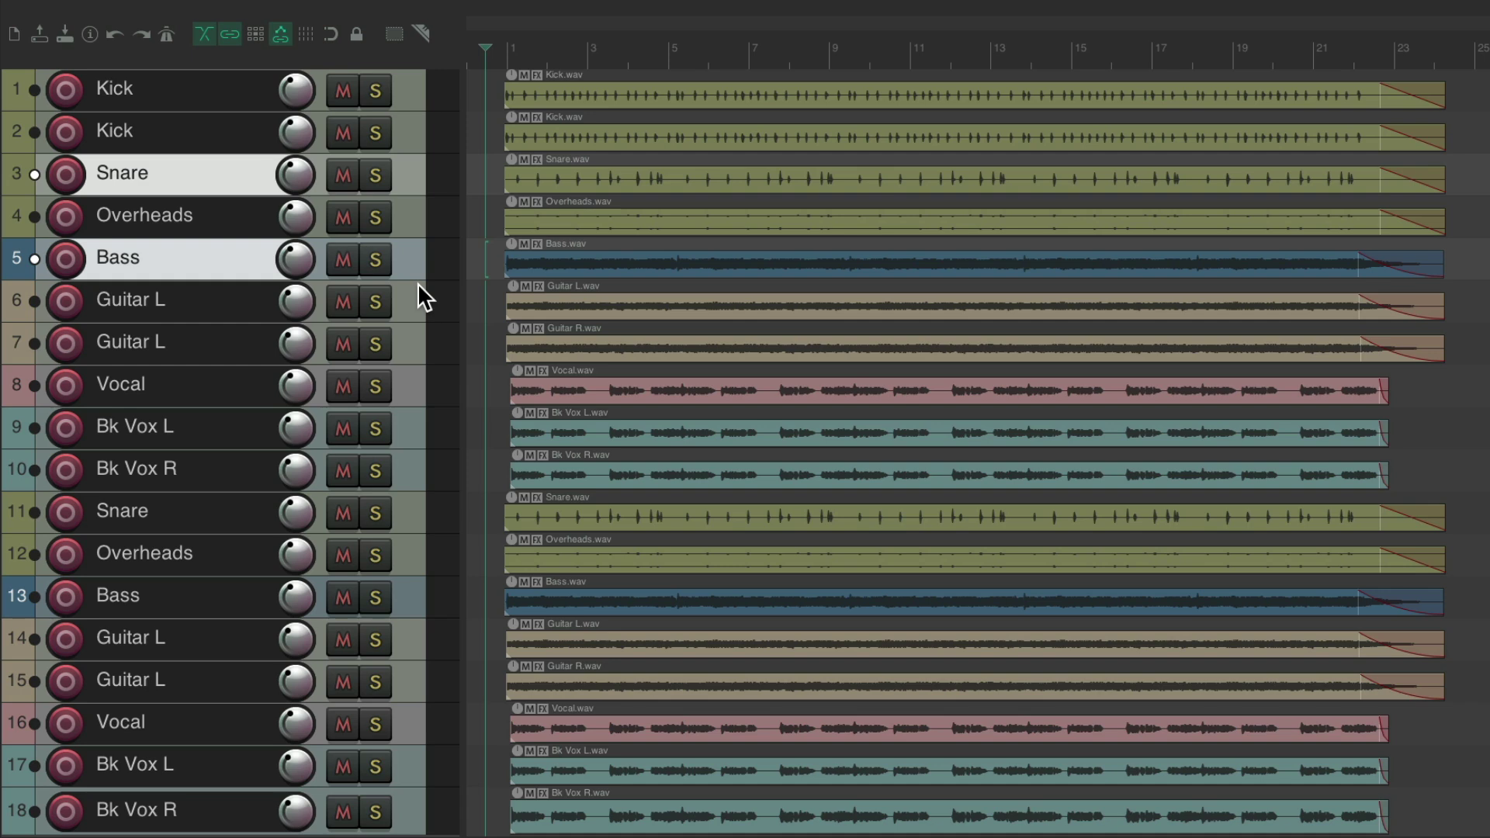
key(ctrl+Page_Up)
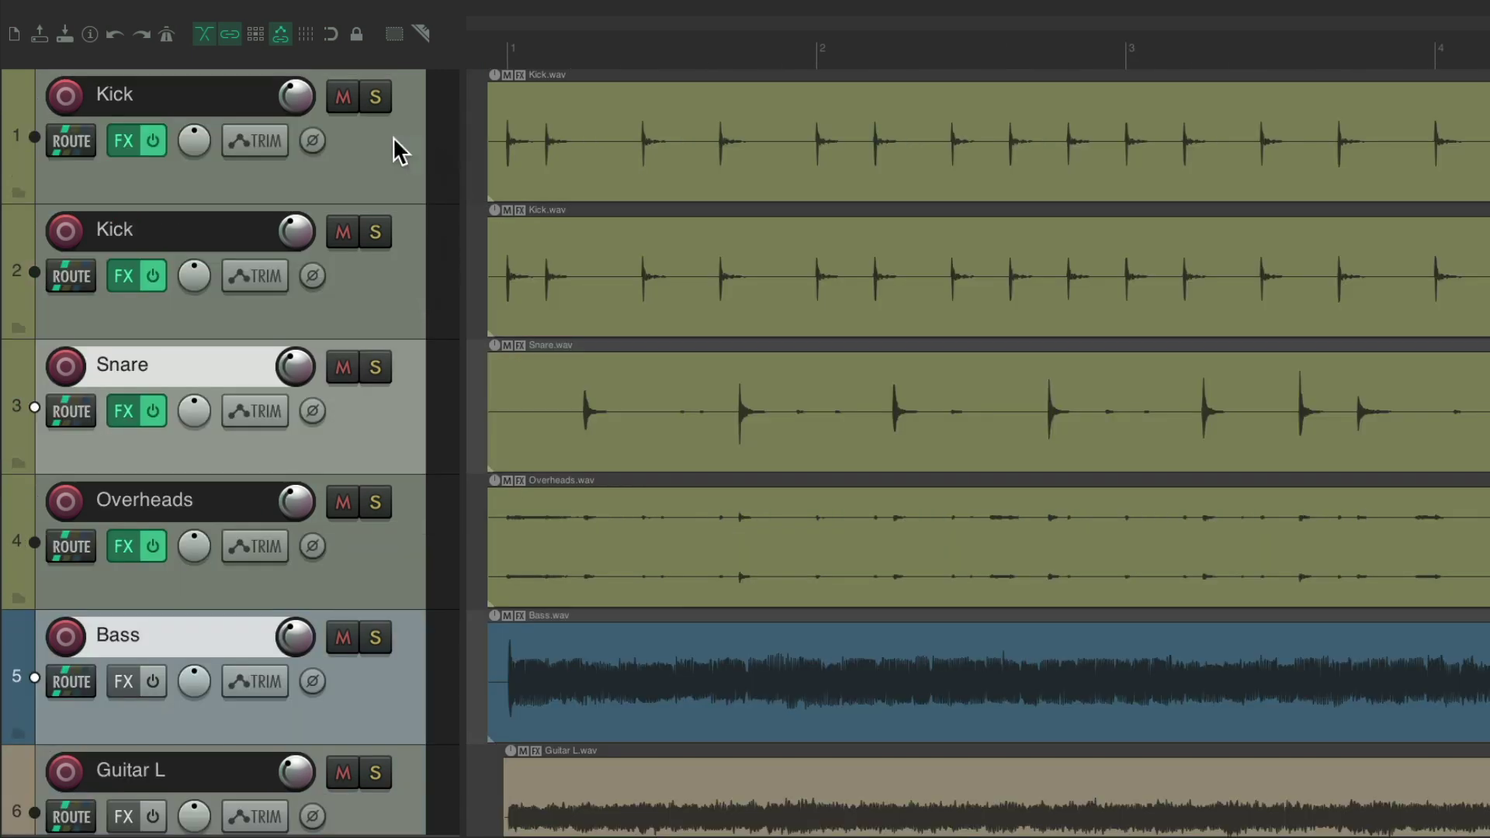
Step: Select Kick and Snare and zoom out with Ctrl+Page Down to show all 18 tracks
click(370, 156)
ctrl+click(399, 460)
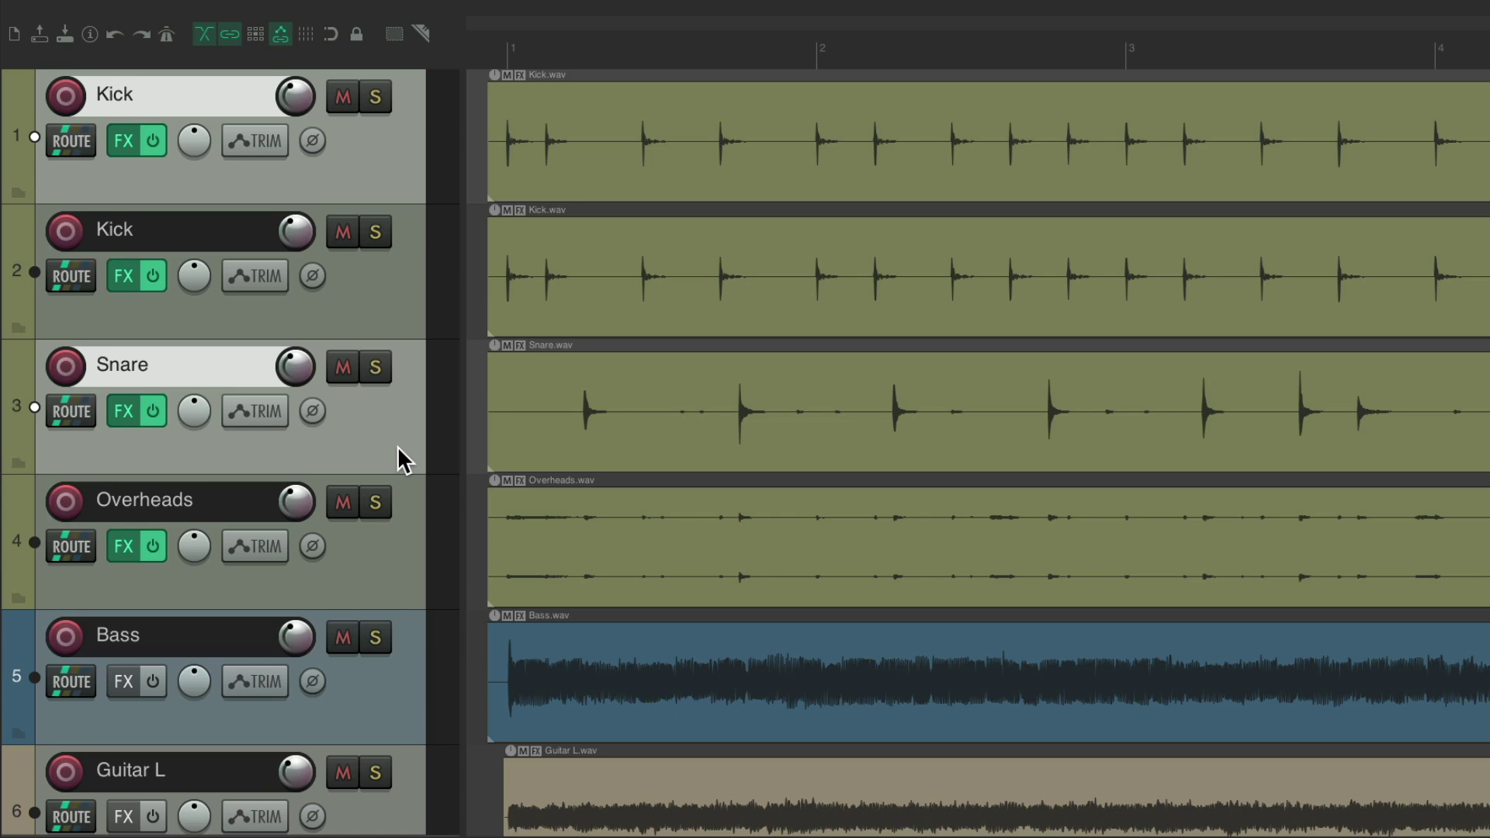
key(ctrl+Page_Down)
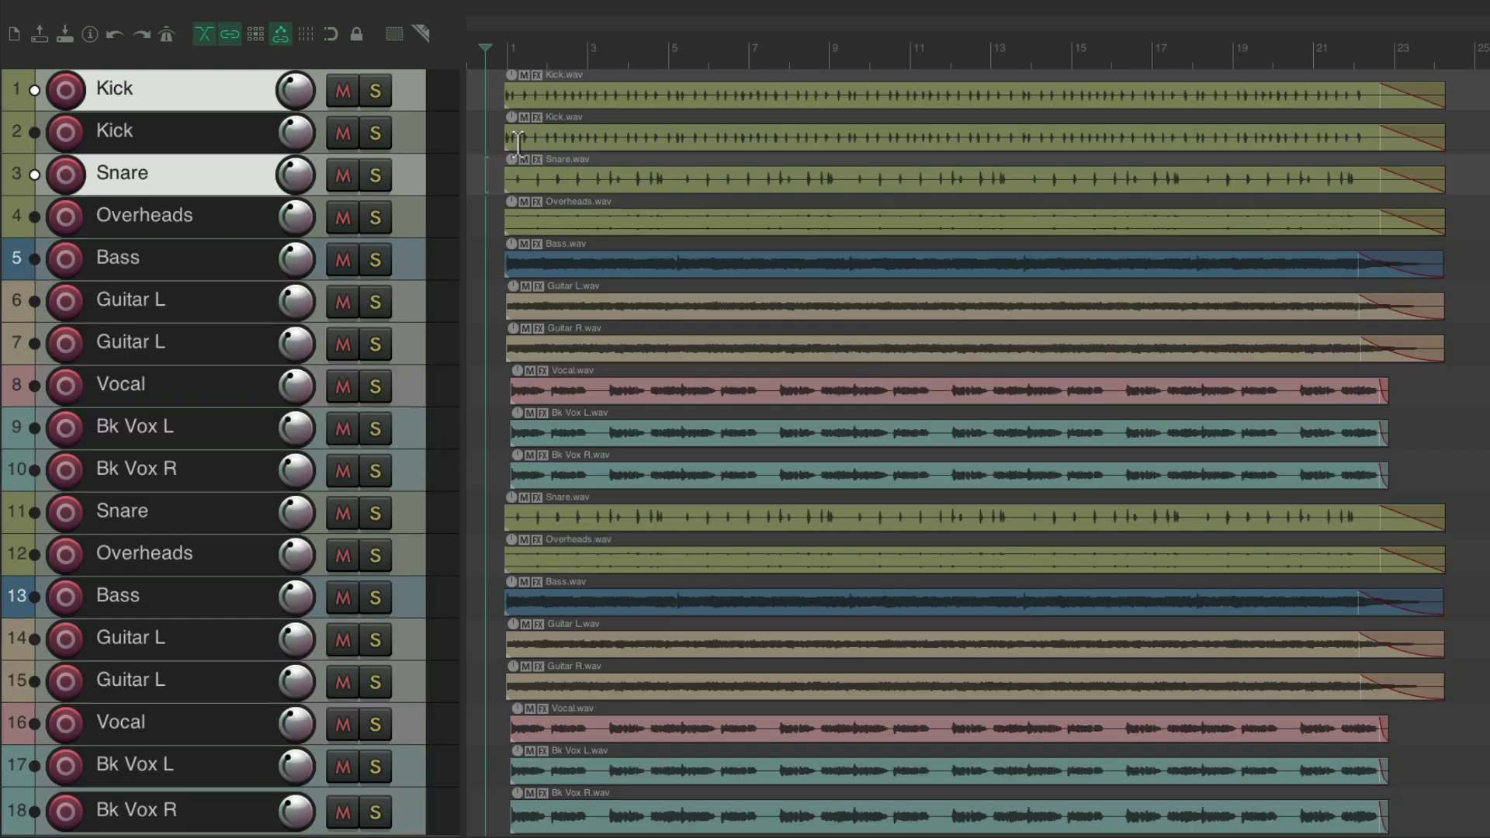